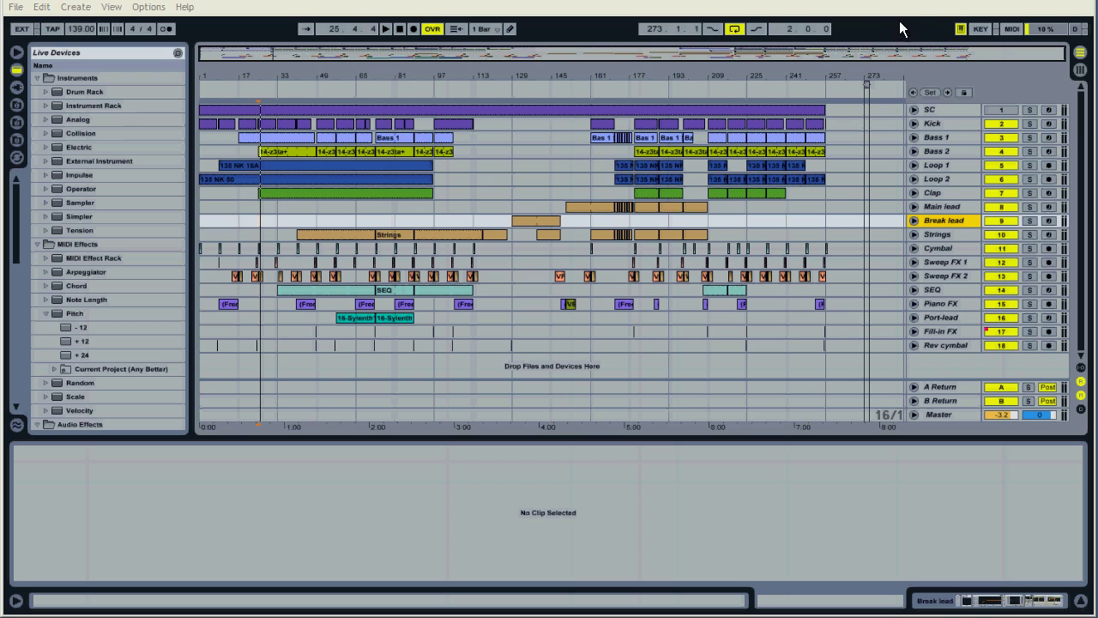
Place the insert marker at the start of the arrangement and narrow the device browser.
left_click(202, 348)
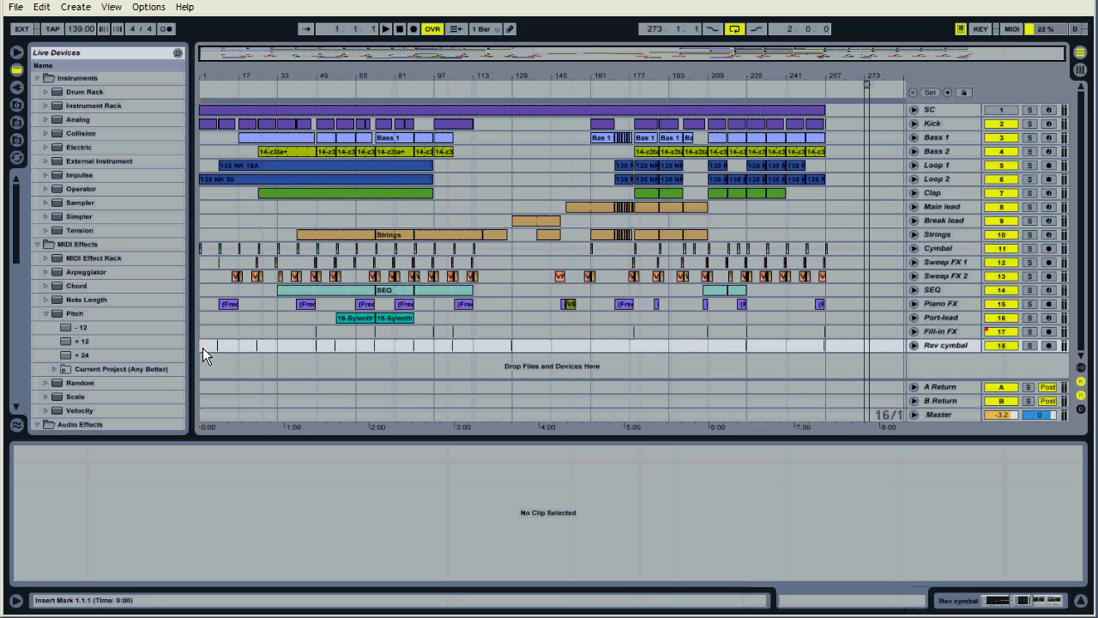
left_click(204, 151)
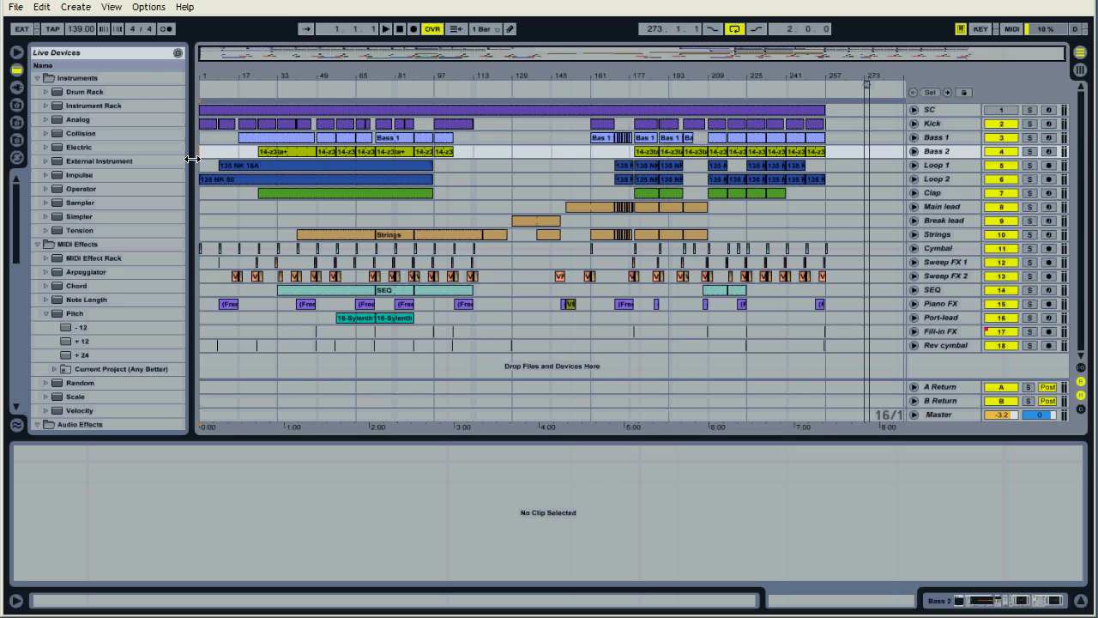
left_click_drag(192, 159, 178, 159)
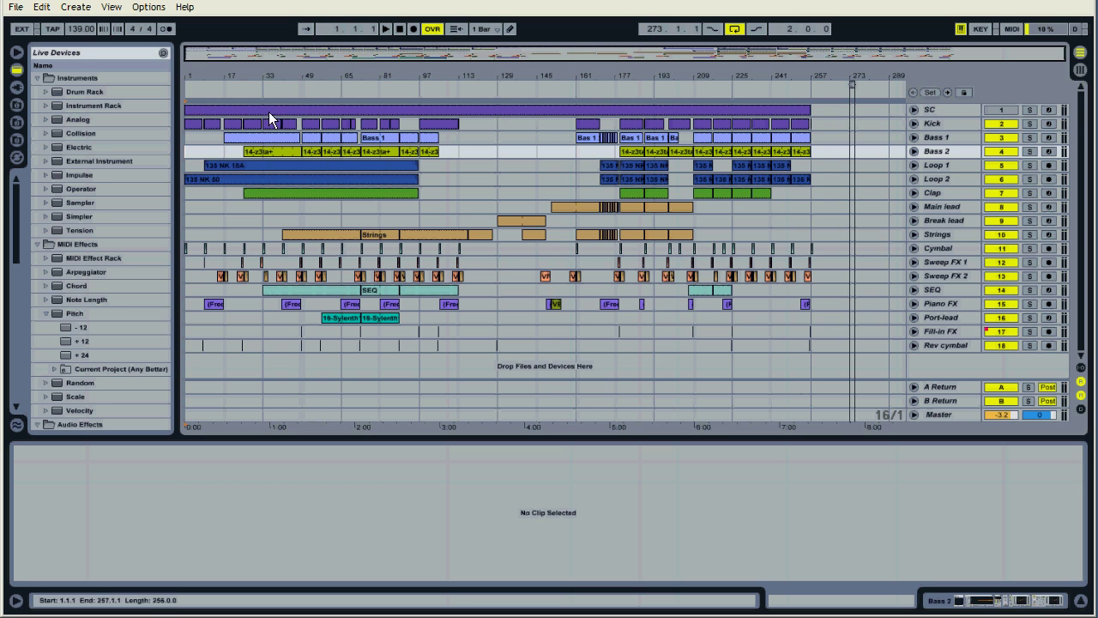
Play the arrangement from bar 1, skip ahead to bars 17, 25, 41 and 57, stop, and place the insert marker at bar 81.
left_click_drag(197, 75, 192, 77)
key("space")
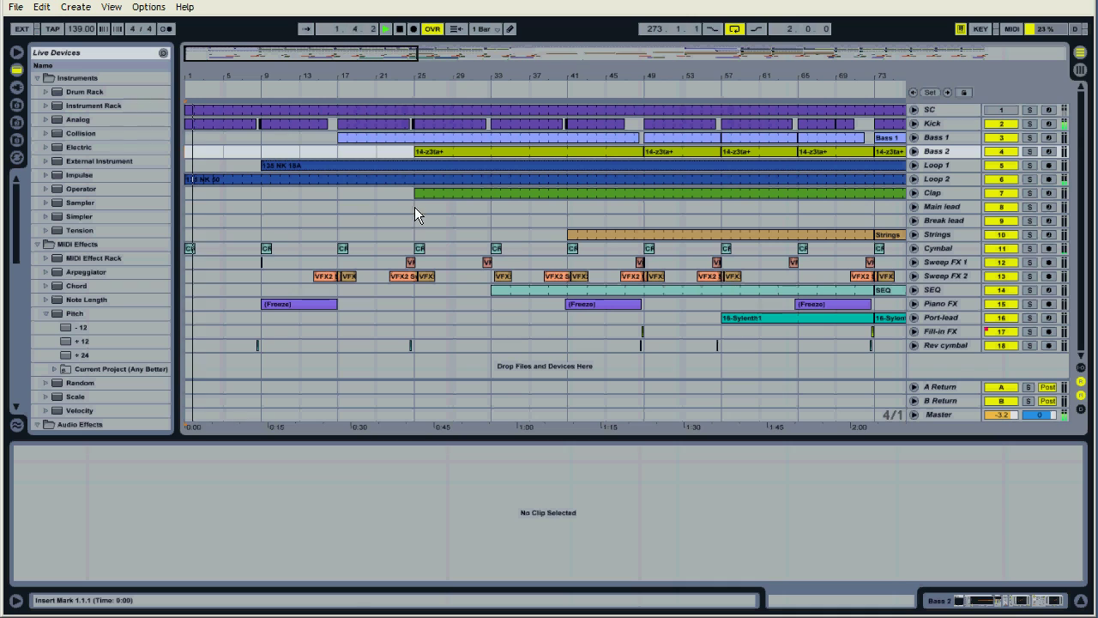
left_click(341, 206)
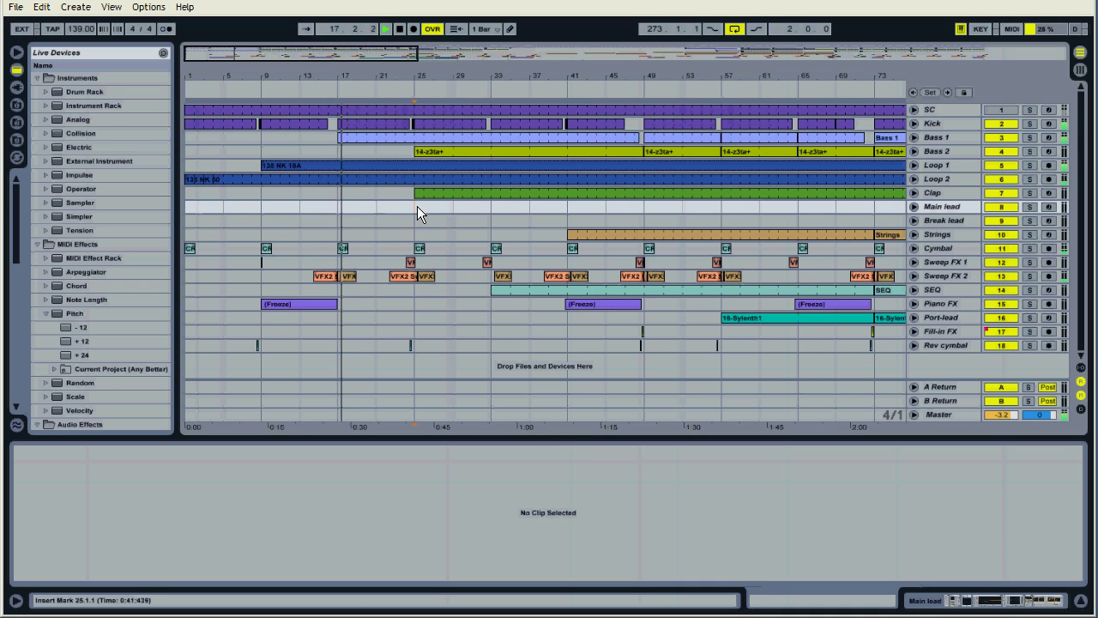
left_click(418, 207)
left_click(574, 210)
left_click(726, 208)
left_click_drag(777, 74, 780, 26)
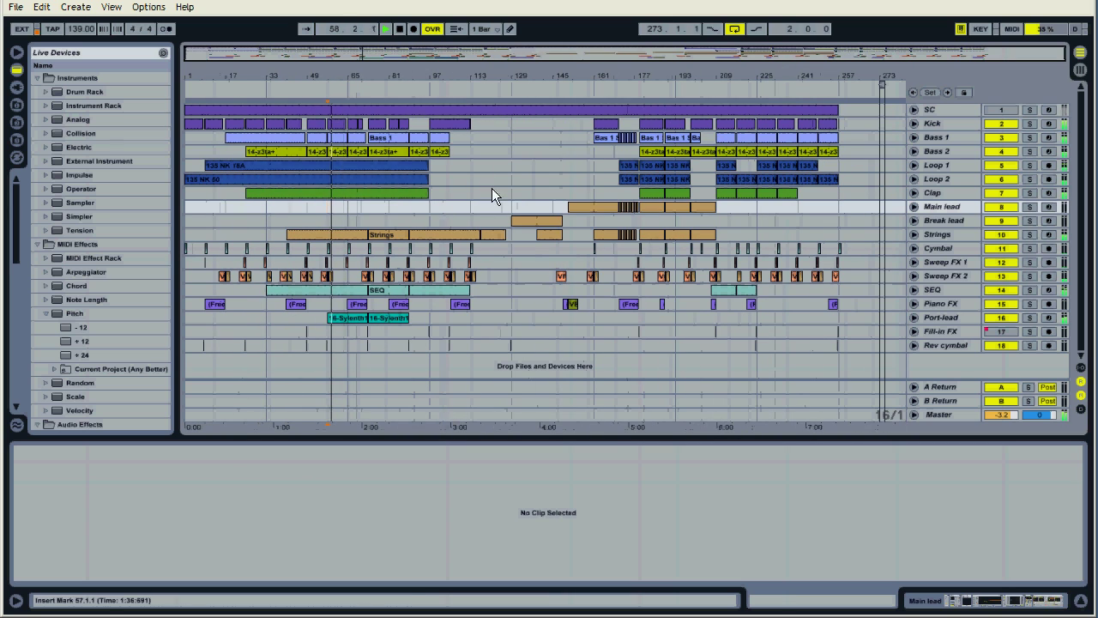
left_click(509, 203)
key("space")
left_click(400, 206)
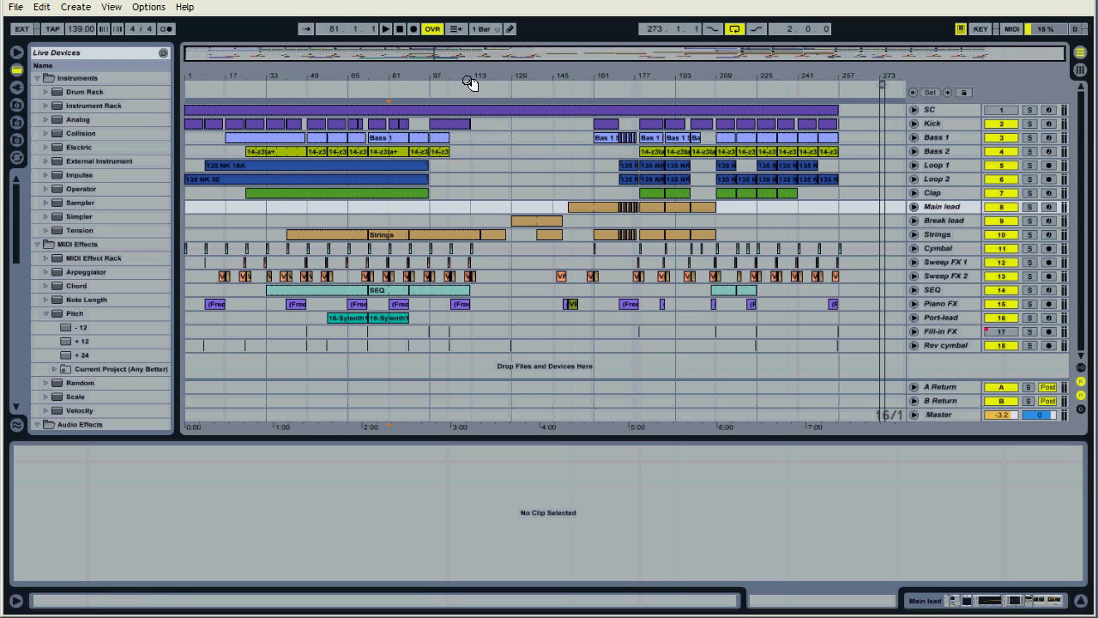
Highlight all tracks from Rev cymbal up to SC, and reduce the selection to Rev cymbal.
left_click(951, 347)
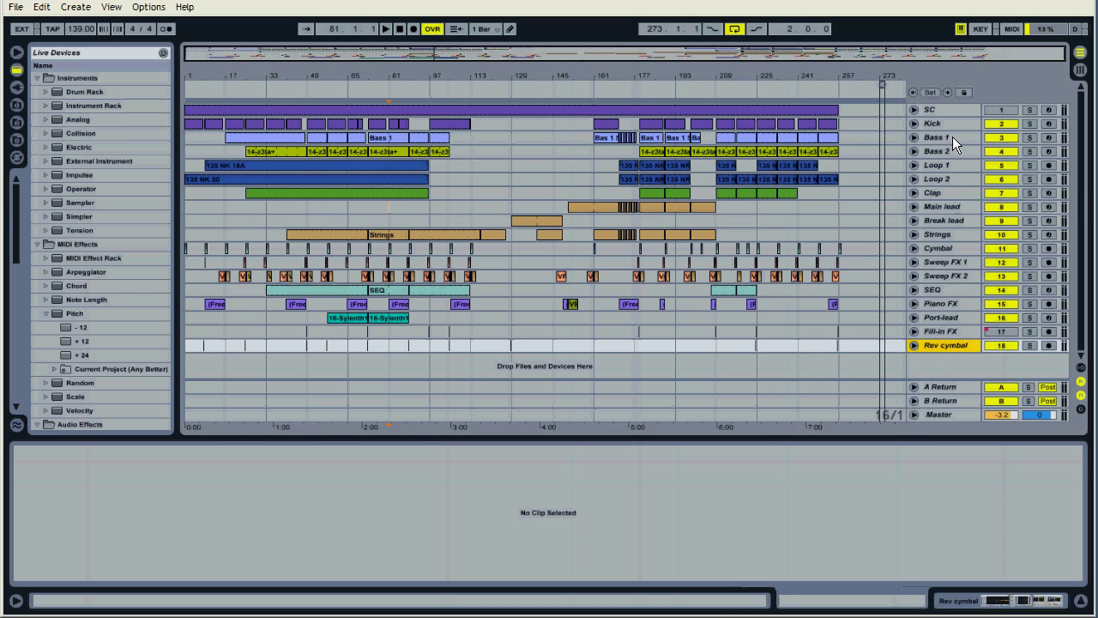
left_click(953, 112, "shift")
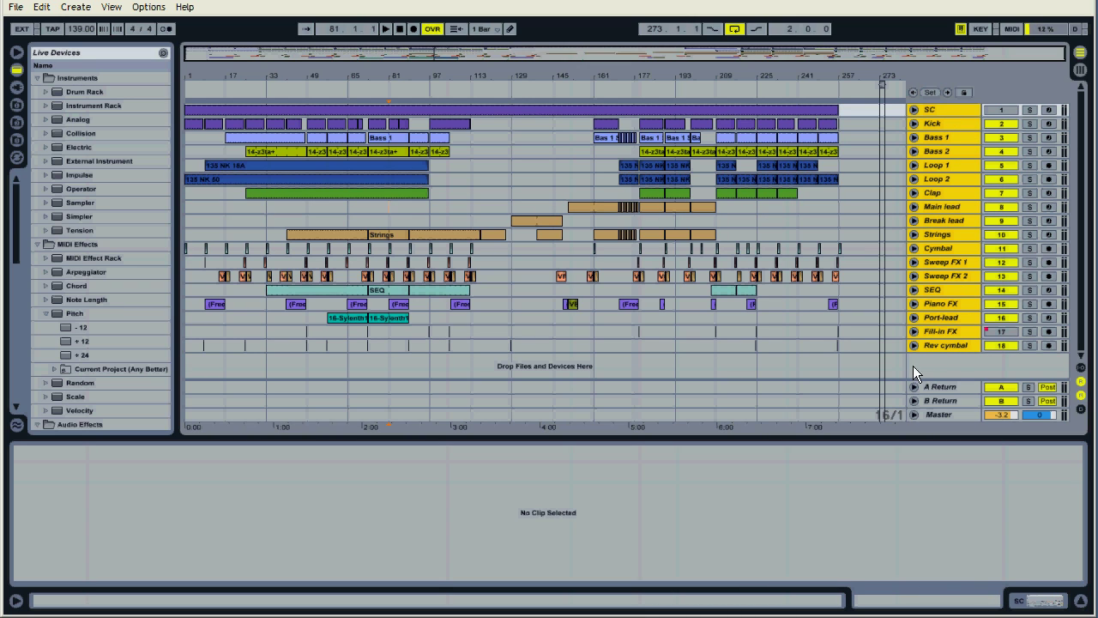
left_click(944, 345)
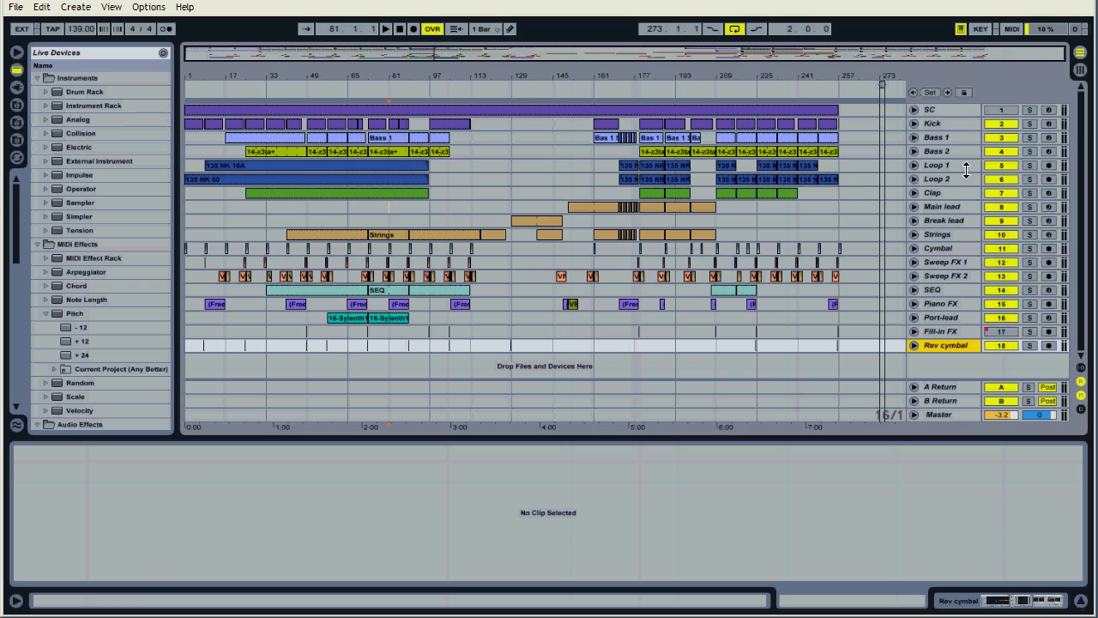
Solo the SC track, open its clip, play it from bar 1, and remove the solo.
left_click(939, 110)
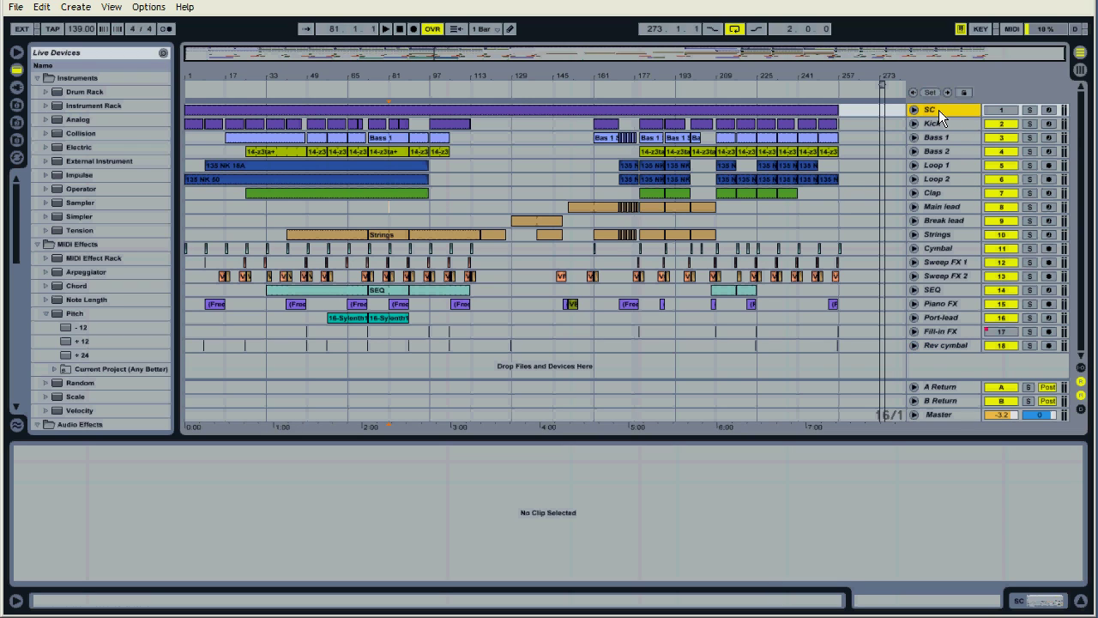
left_click(1030, 109)
left_click(200, 111)
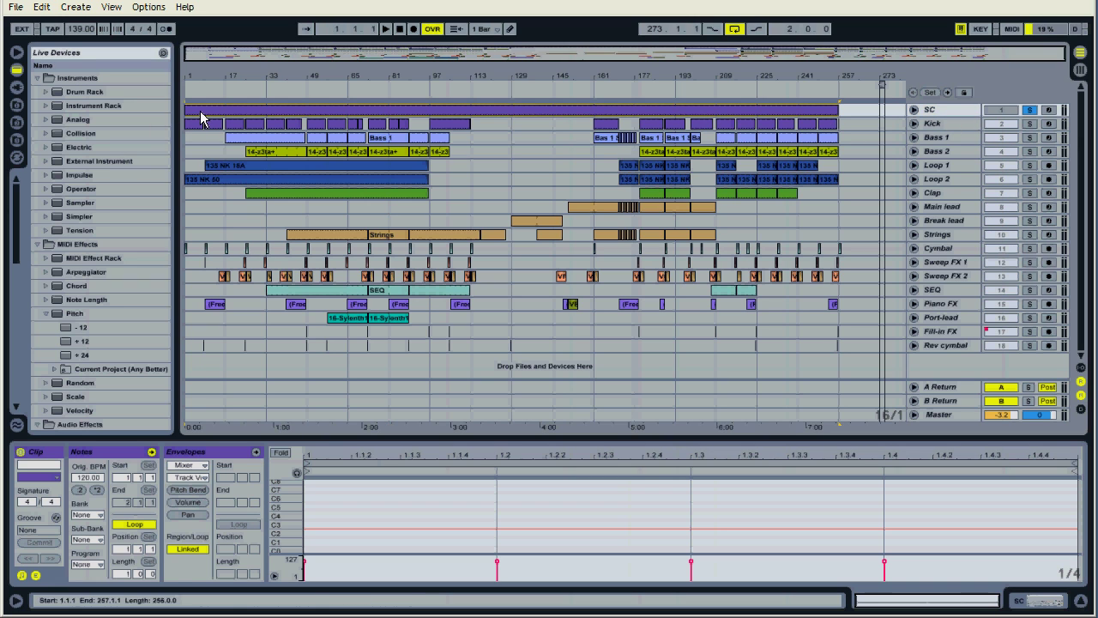
key("space")
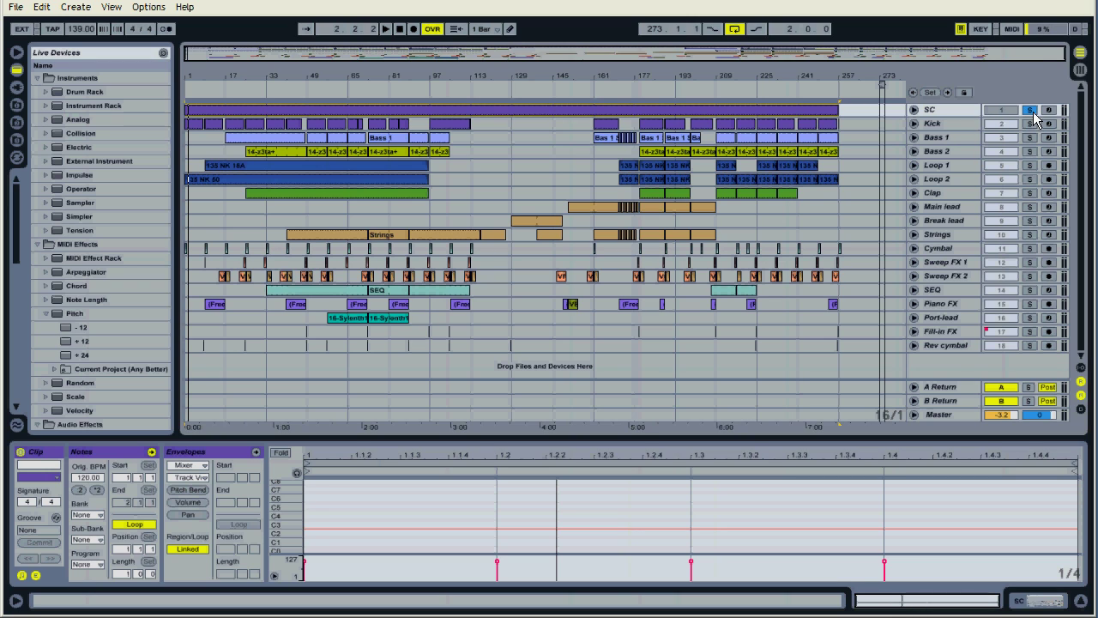
left_click(1029, 110)
Solo the Kick track, play it from bar 1, and show its device chain with the Auto Filter selected.
left_click(946, 126)
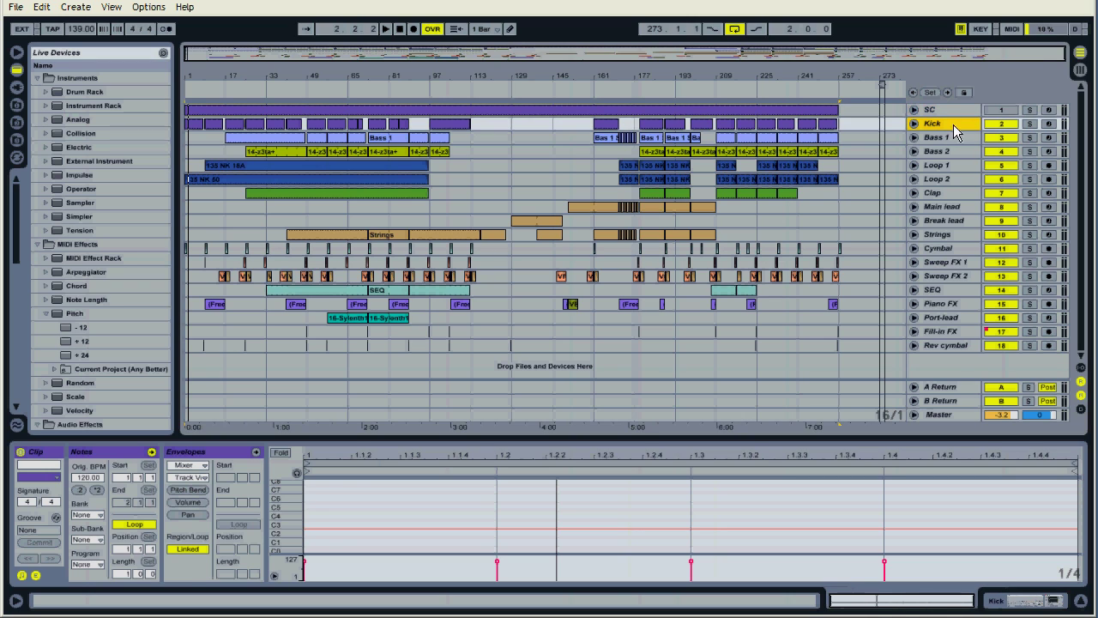
left_click(1029, 124)
left_click(190, 83)
left_click_drag(190, 77, 202, 132)
key("space")
key("shift+Tab")
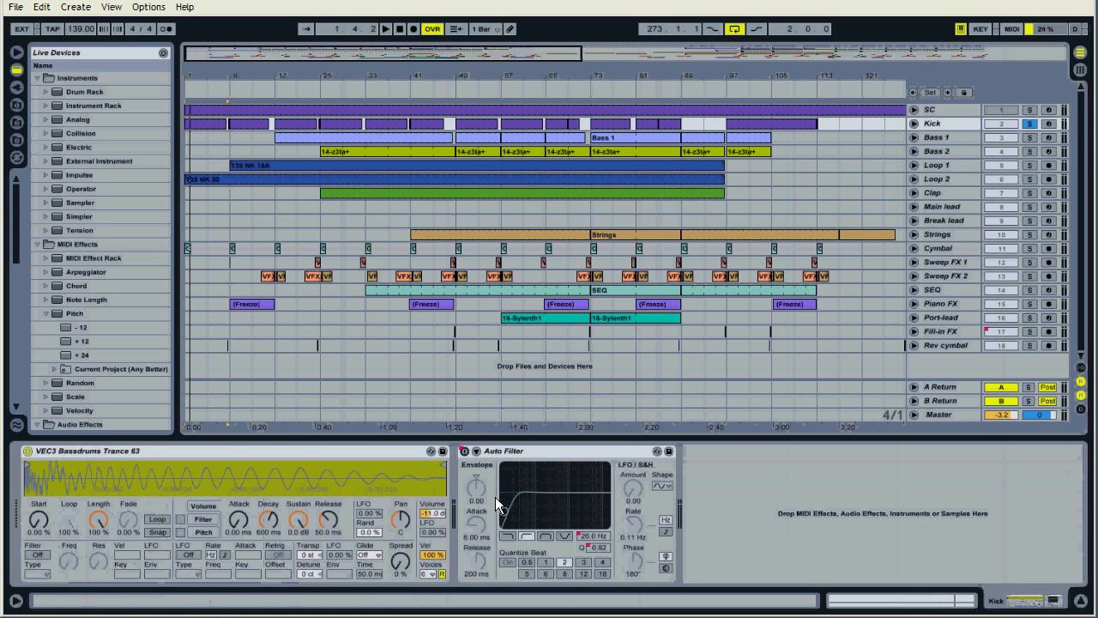
left_click(514, 450)
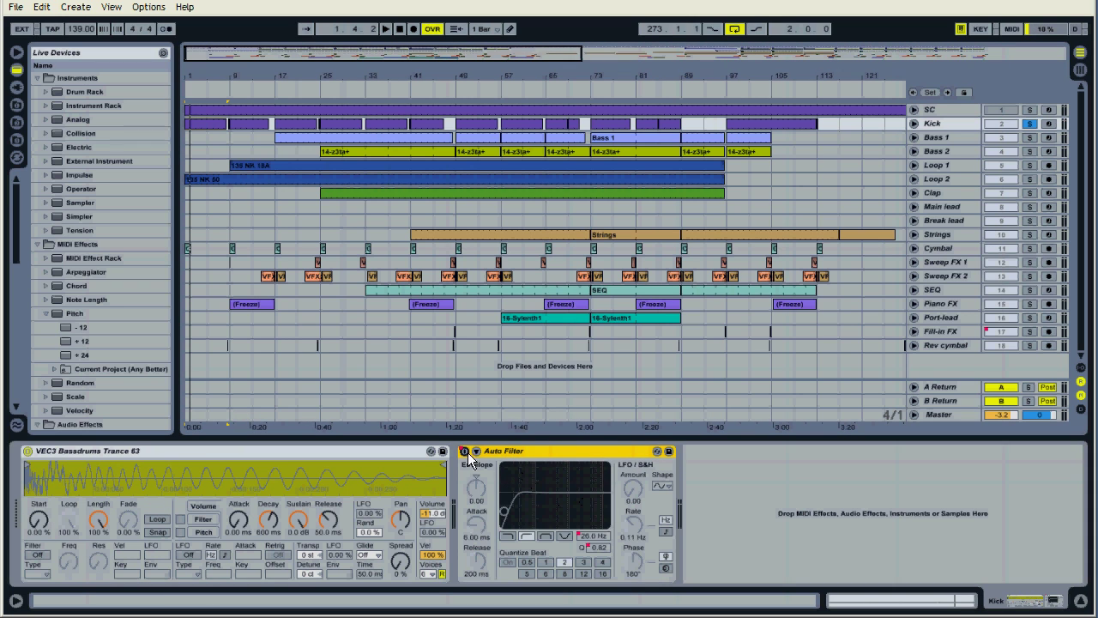
Unfold the Kick track and inspect the Auto Filter automation for Frequency, Resonance and Device On.
left_click(914, 124)
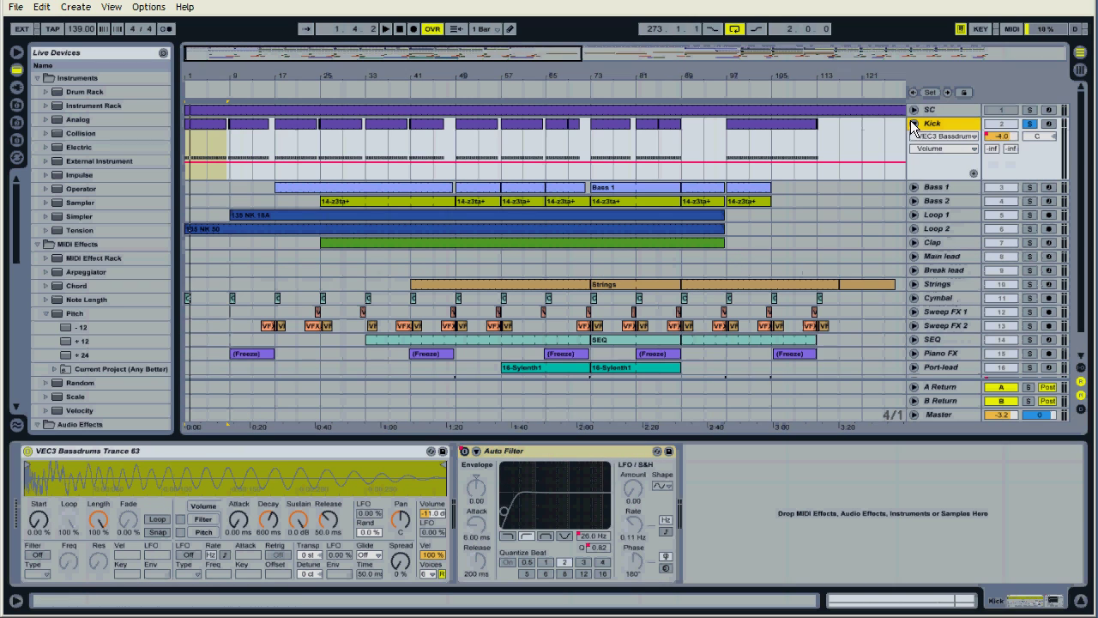
left_click(942, 136)
left_click(927, 172)
left_click(941, 148)
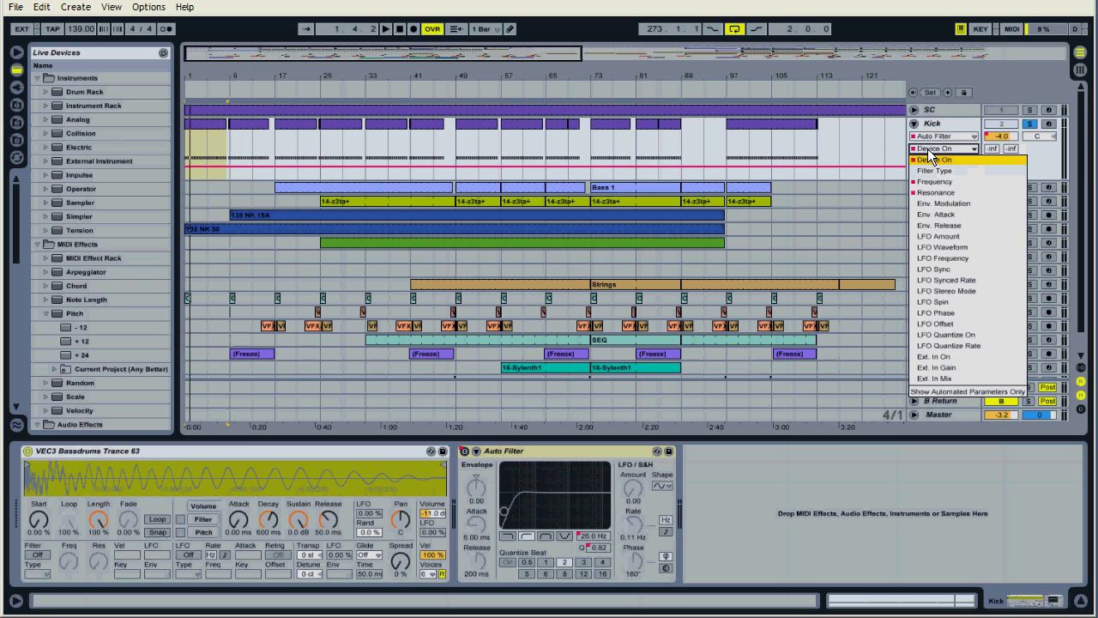
left_click(944, 171)
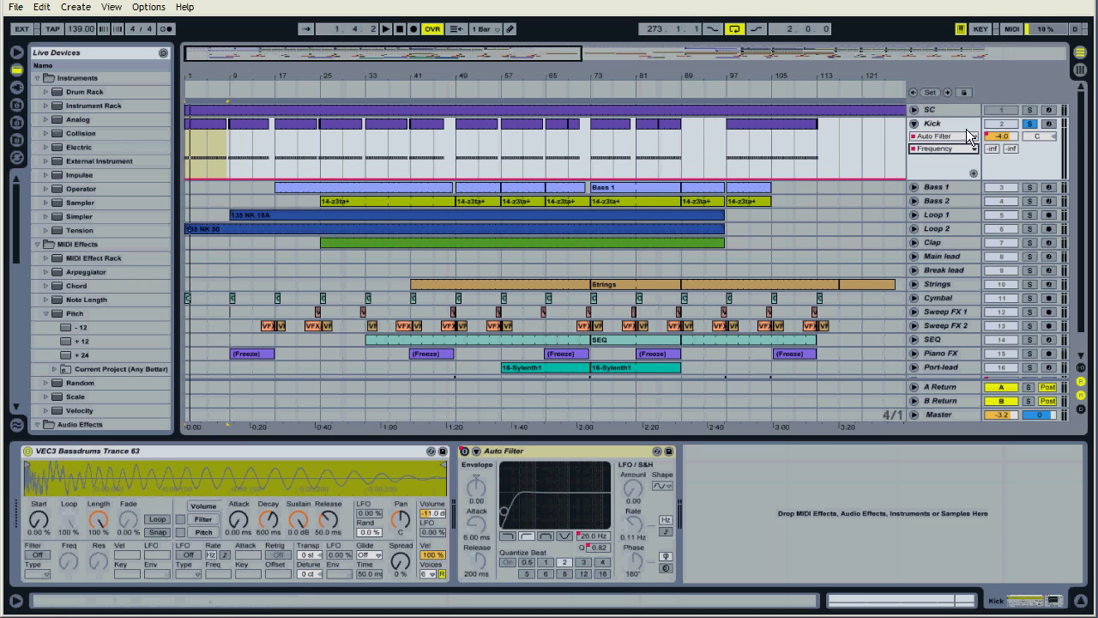
left_click(947, 148)
left_click(942, 193)
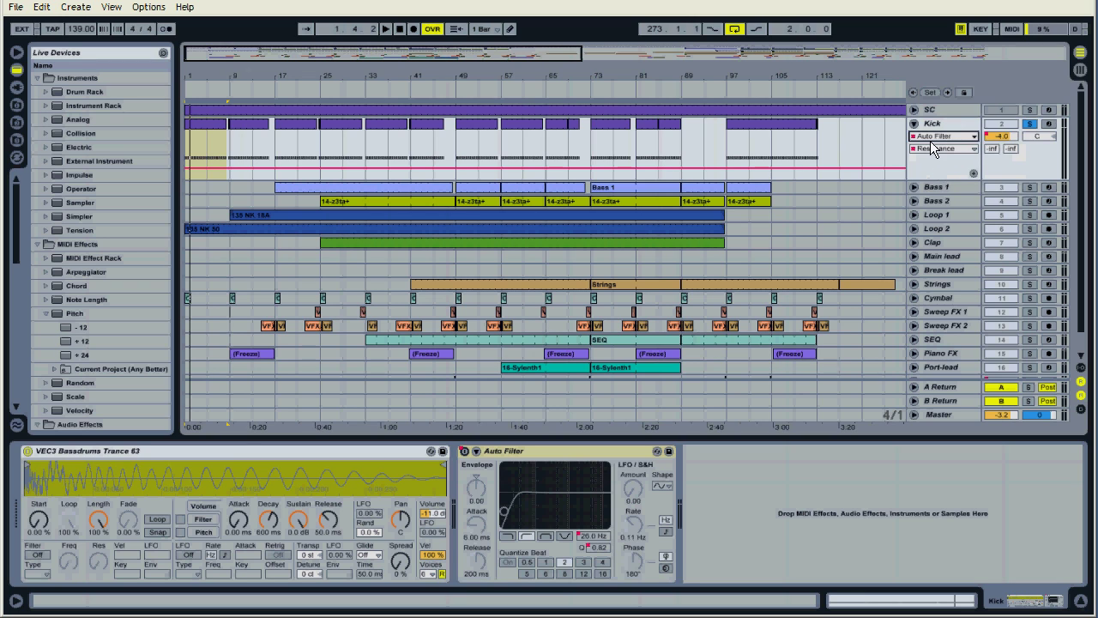
left_click(942, 148)
left_click(933, 159)
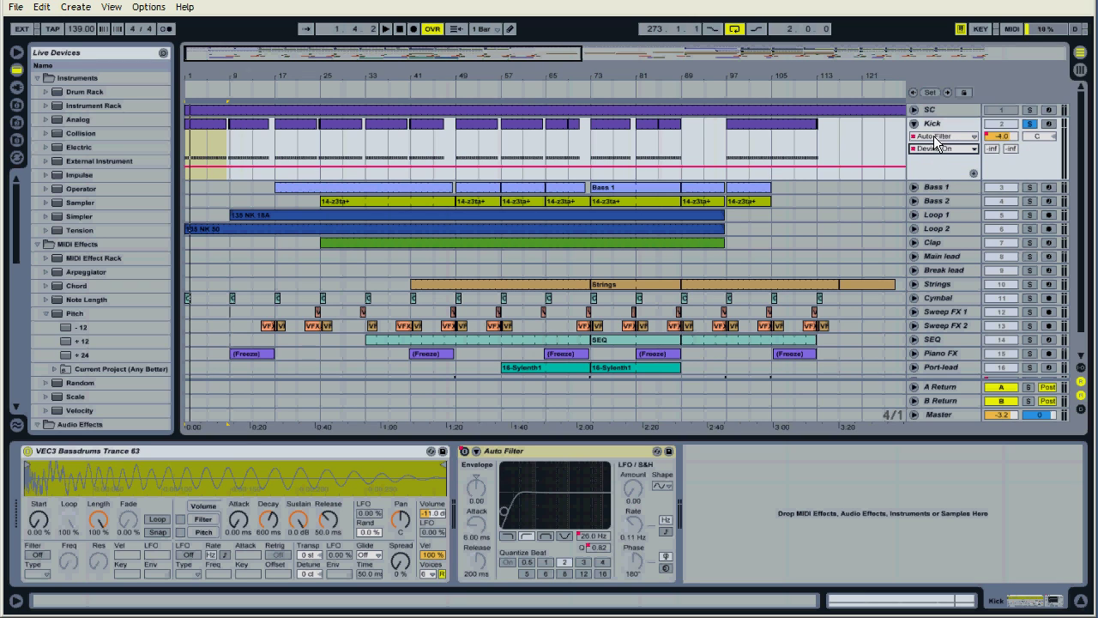
Show the Kick's Mixer Track Volume automation, inspect the fade from bar 105 to 113, and fold the track.
left_click(942, 136)
left_click(933, 177)
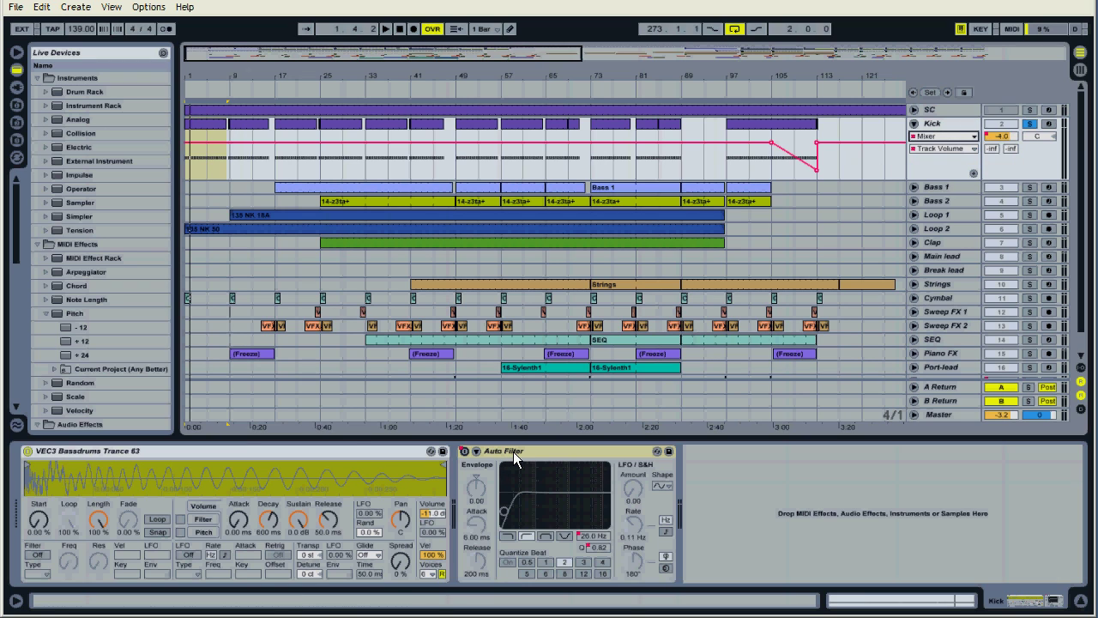
left_click(698, 464)
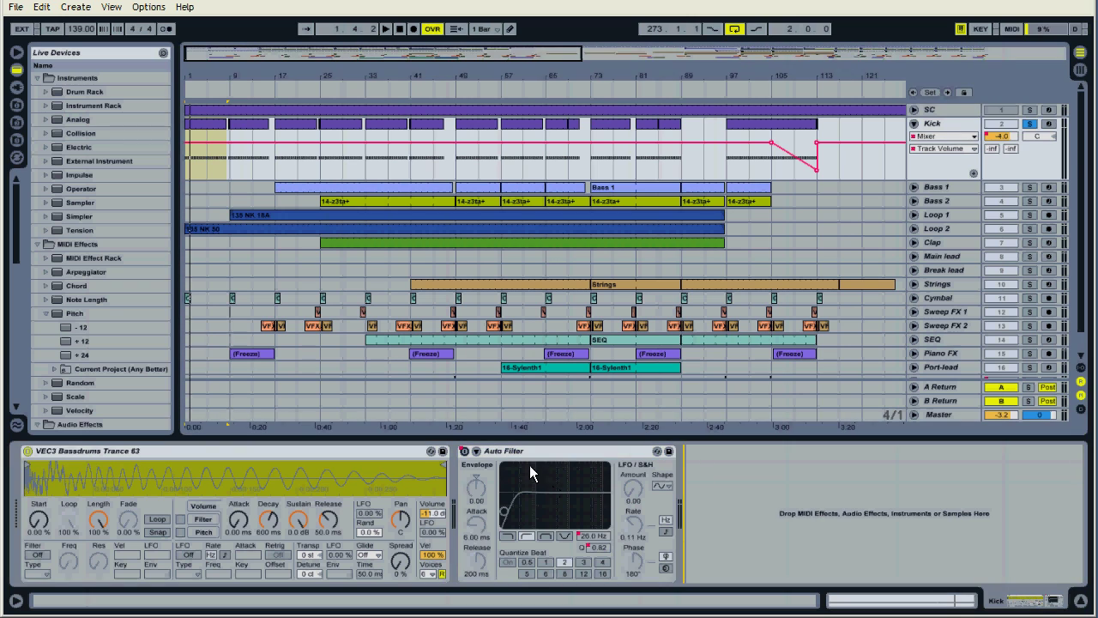
left_click(559, 449)
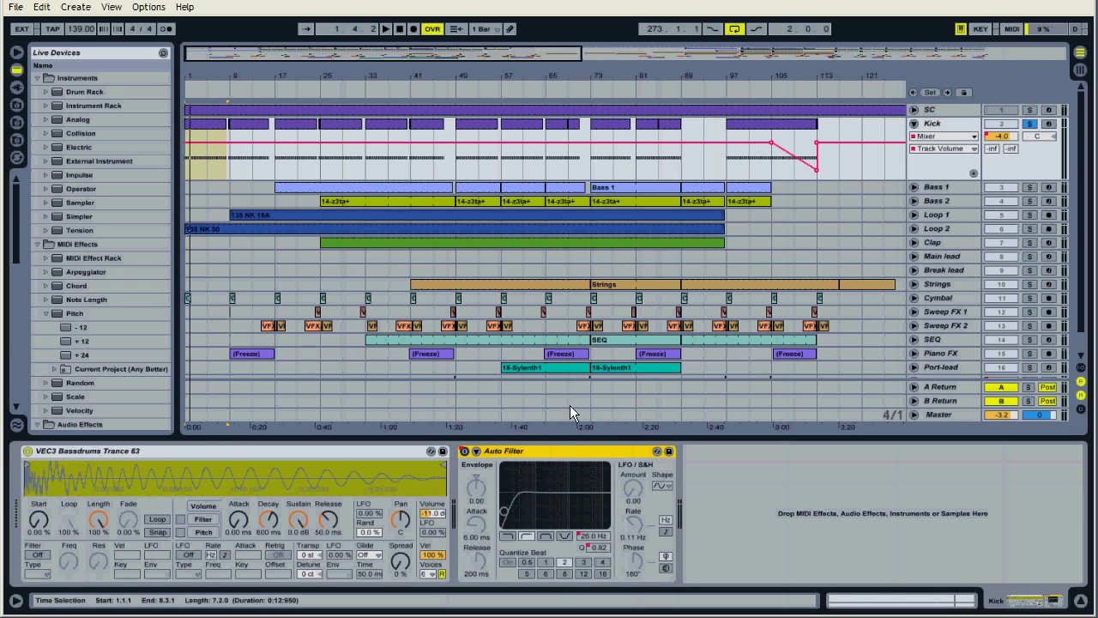
left_click(779, 168)
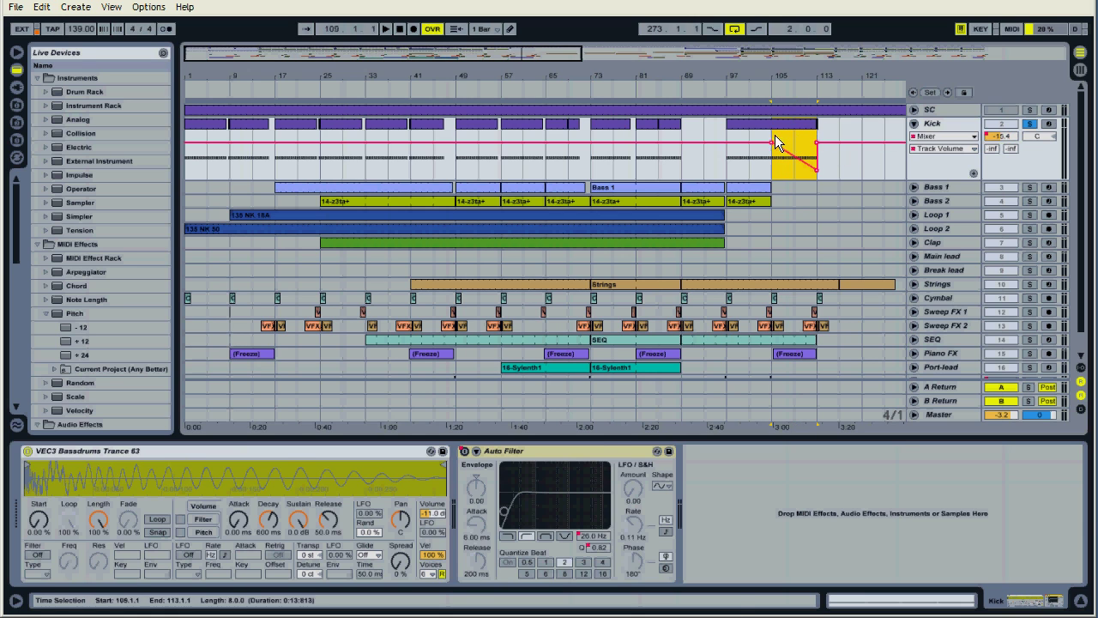
left_click(772, 187)
left_click(751, 165)
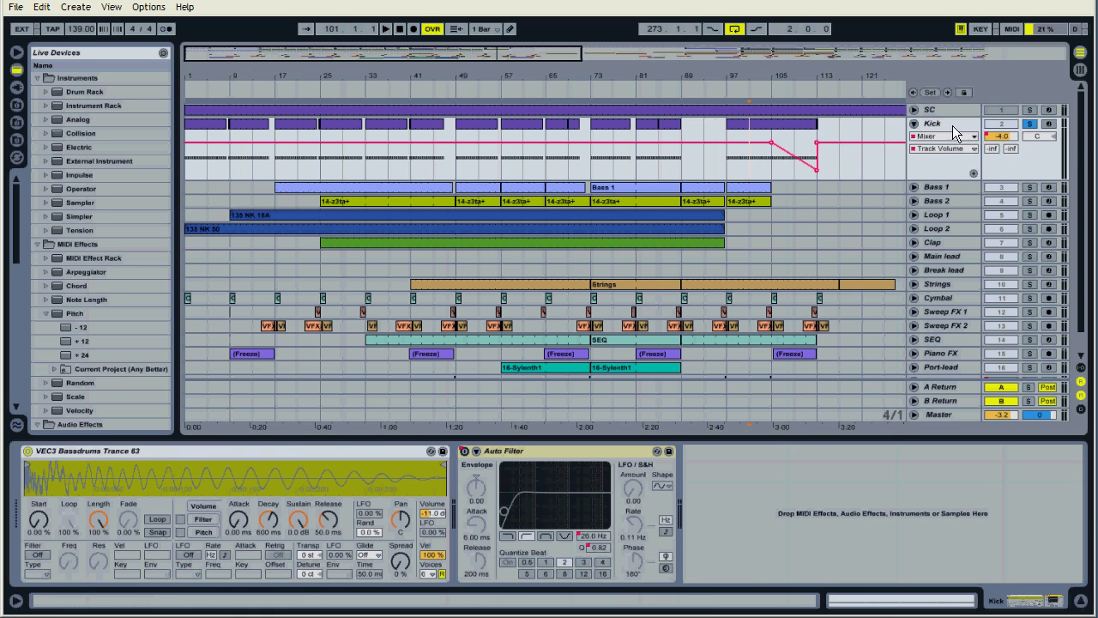
left_click(914, 124)
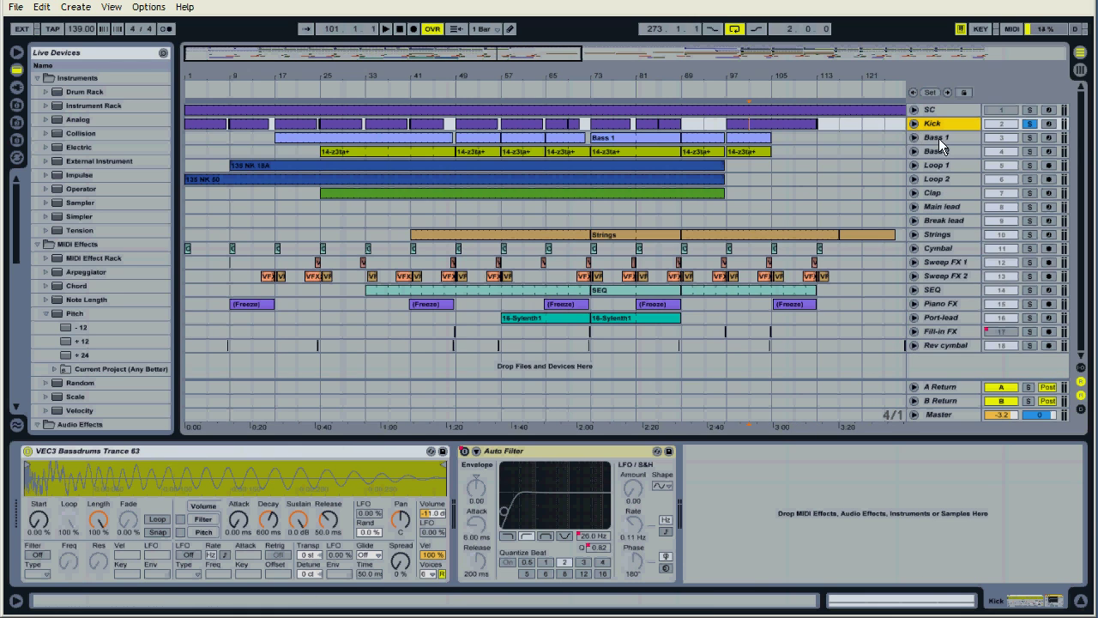
Solo the Bass 1 track, play its first clip from bar 17, and select its Sylenth1 instrument.
left_click(939, 137)
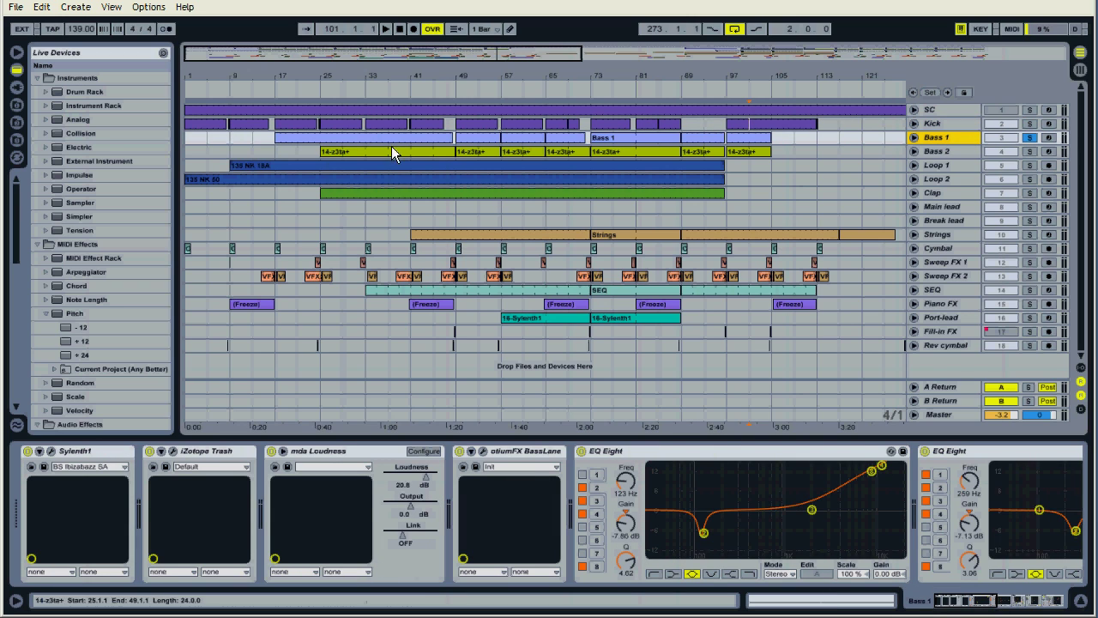
left_click(320, 143)
key("space")
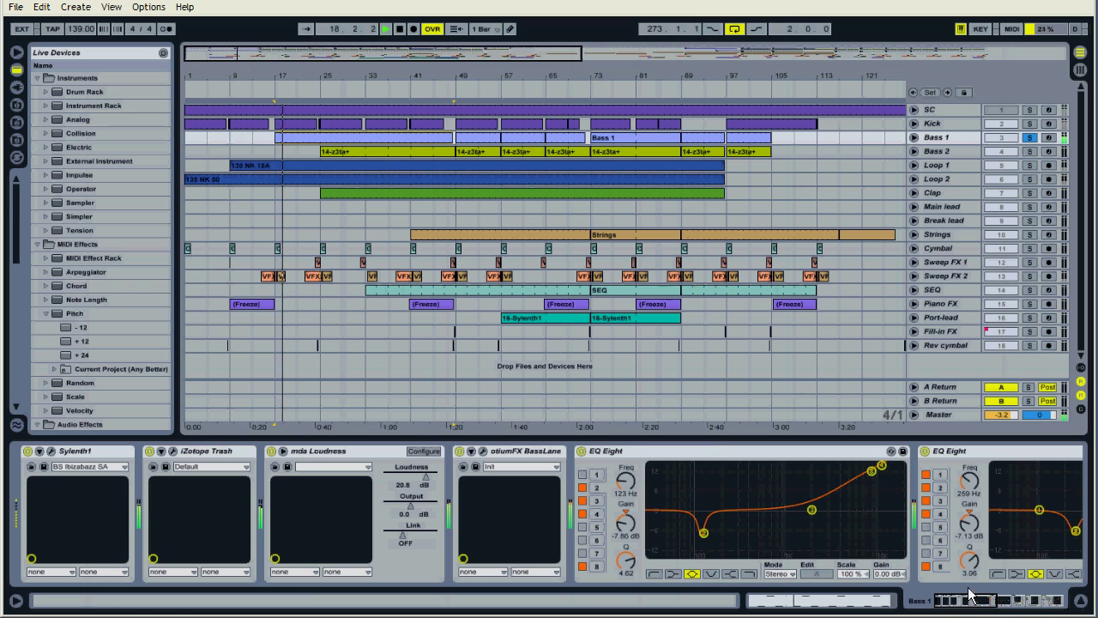
key("space")
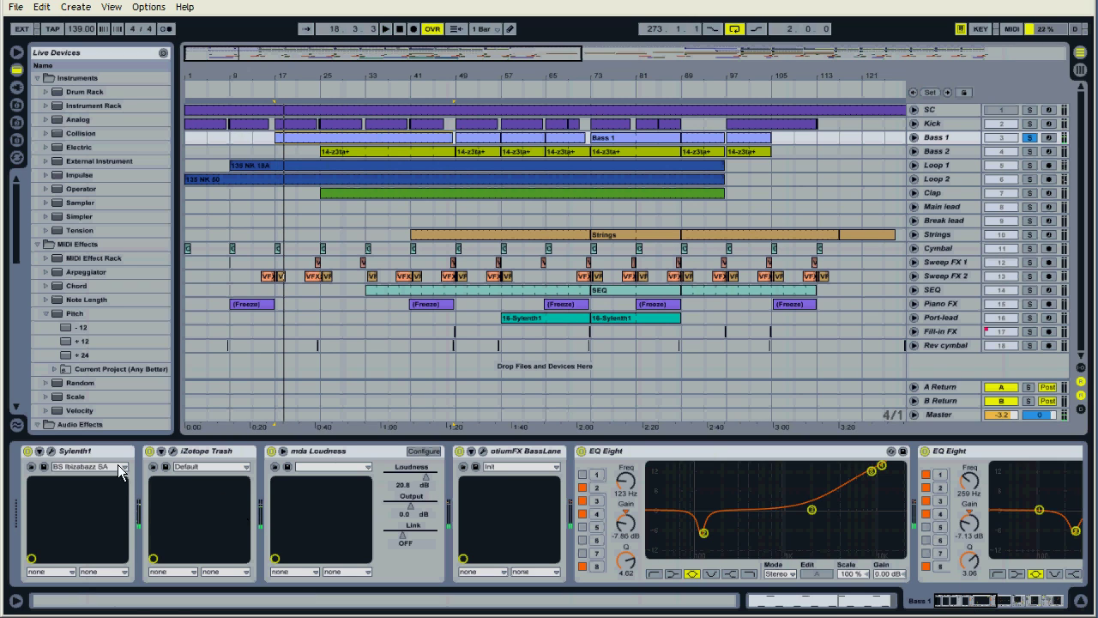
left_click(70, 455)
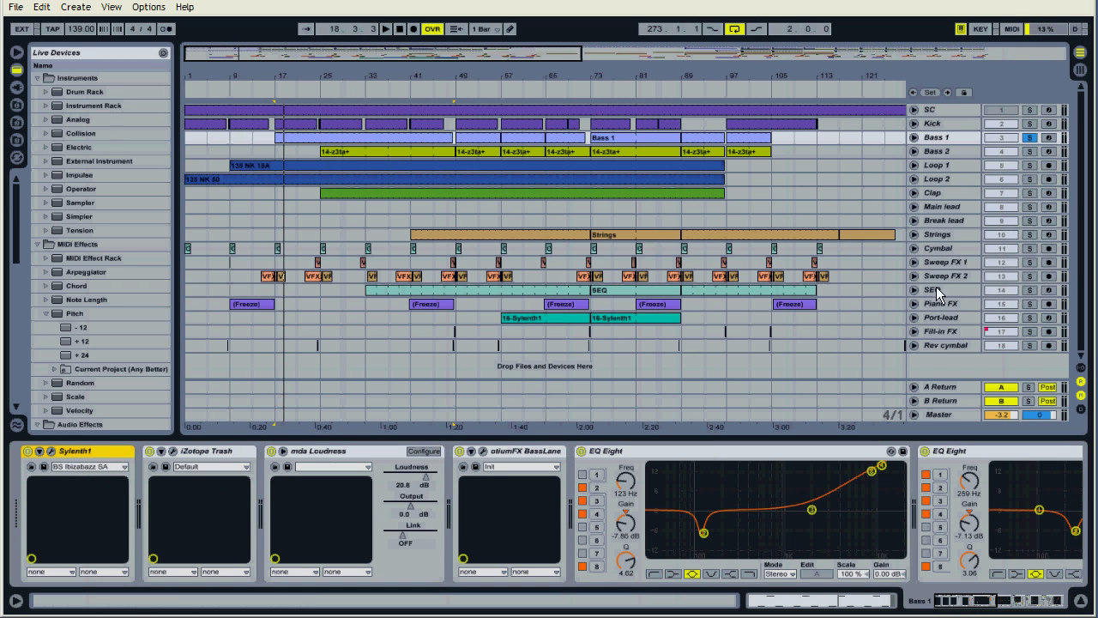
Select iZotope Trash on Bass 1 and compare the sound with the effect off and on during playback.
left_click(192, 450)
key("space")
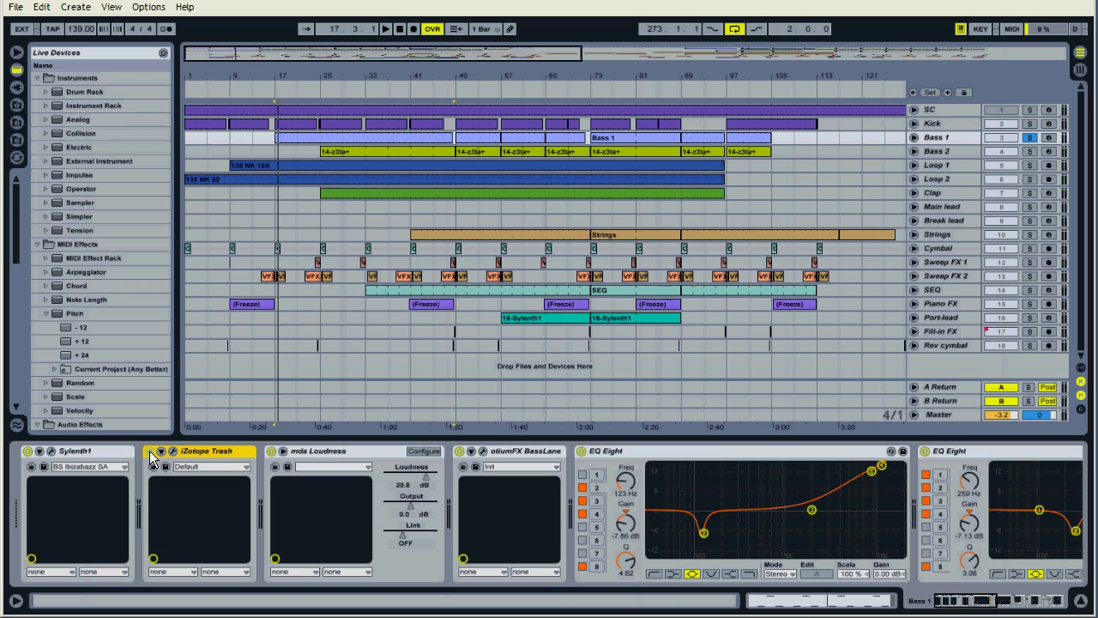
key("space")
left_click(150, 452)
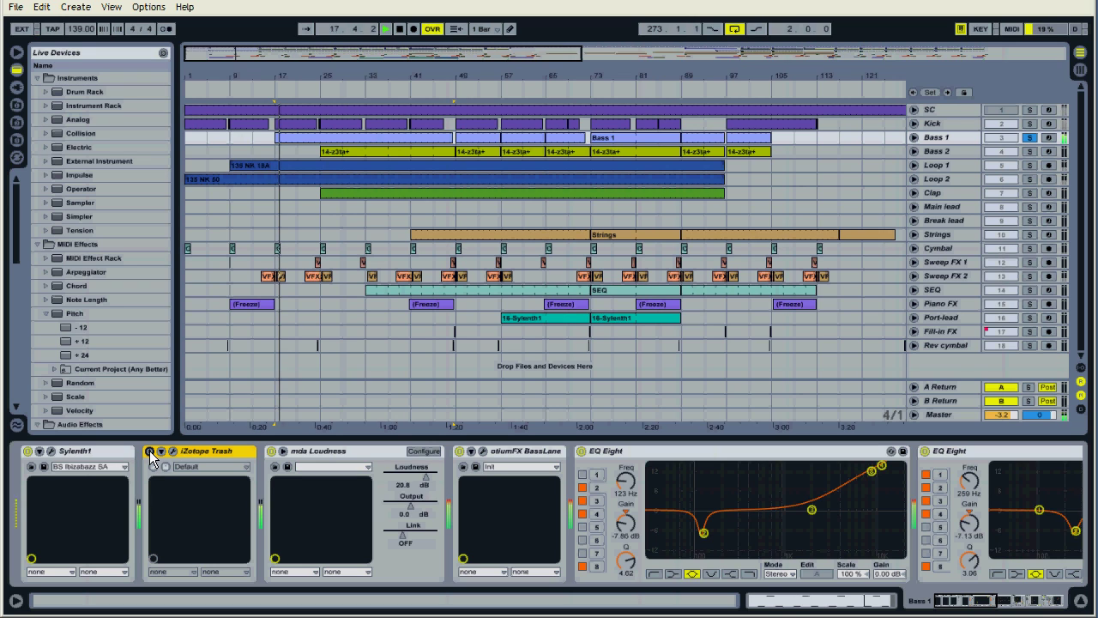
left_click(150, 452)
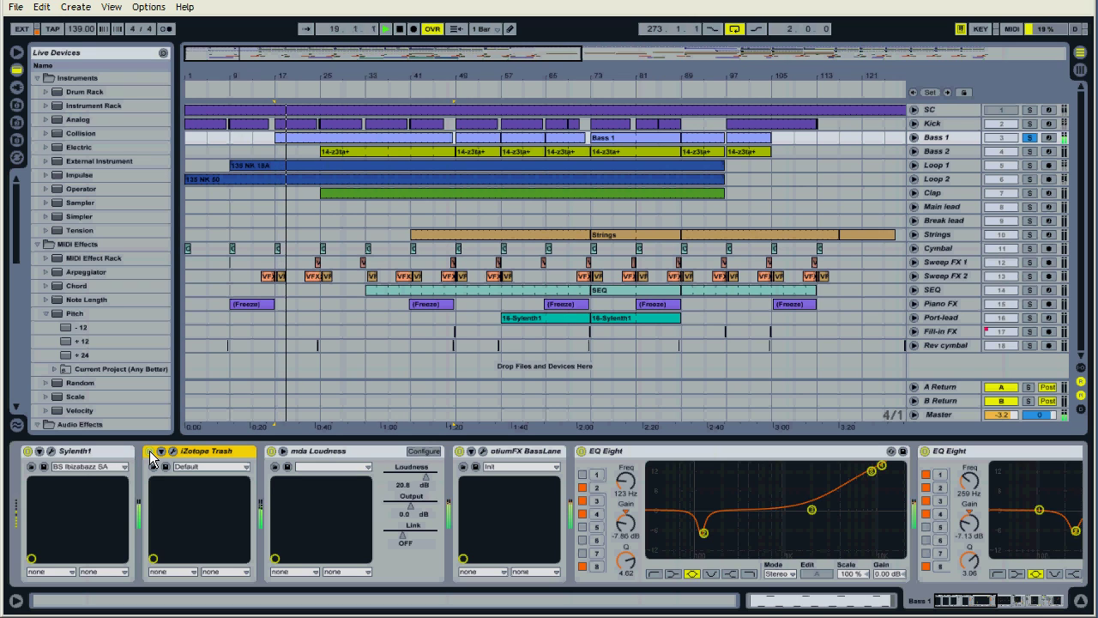
Compare the Bass 1 sound with mda Loudness switched off and on during playback.
left_click(269, 451)
key("space")
left_click(270, 451)
left_click(270, 452)
left_click(271, 452)
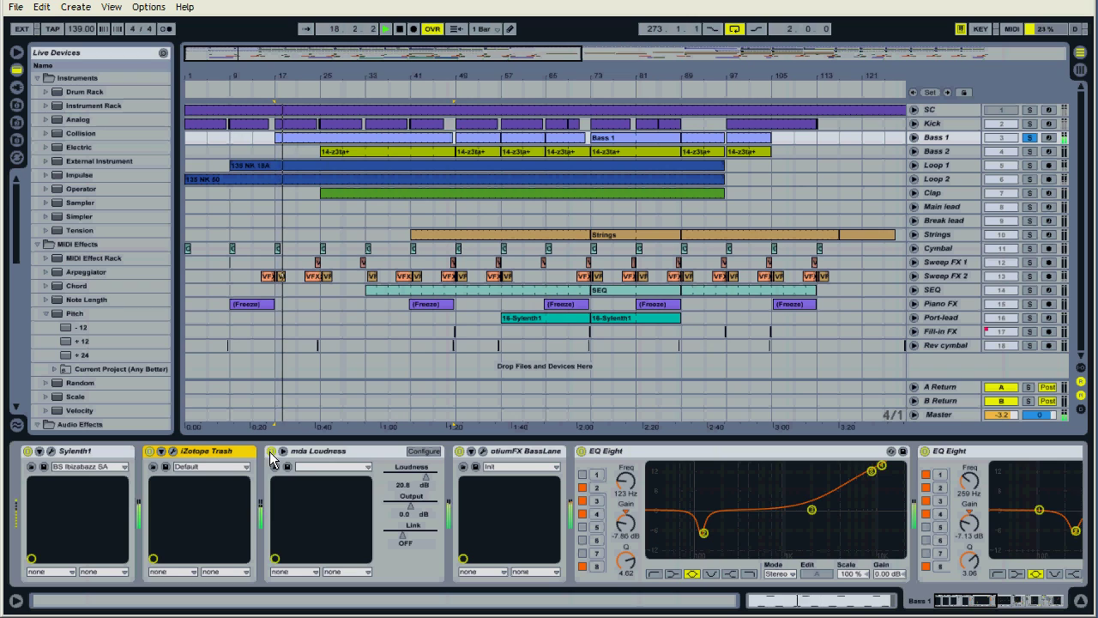
Open the otiumFX BassLane plug-in on Bass 1, set its lowpass cutoff frequency to 177.9, and close its window.
left_click(519, 451)
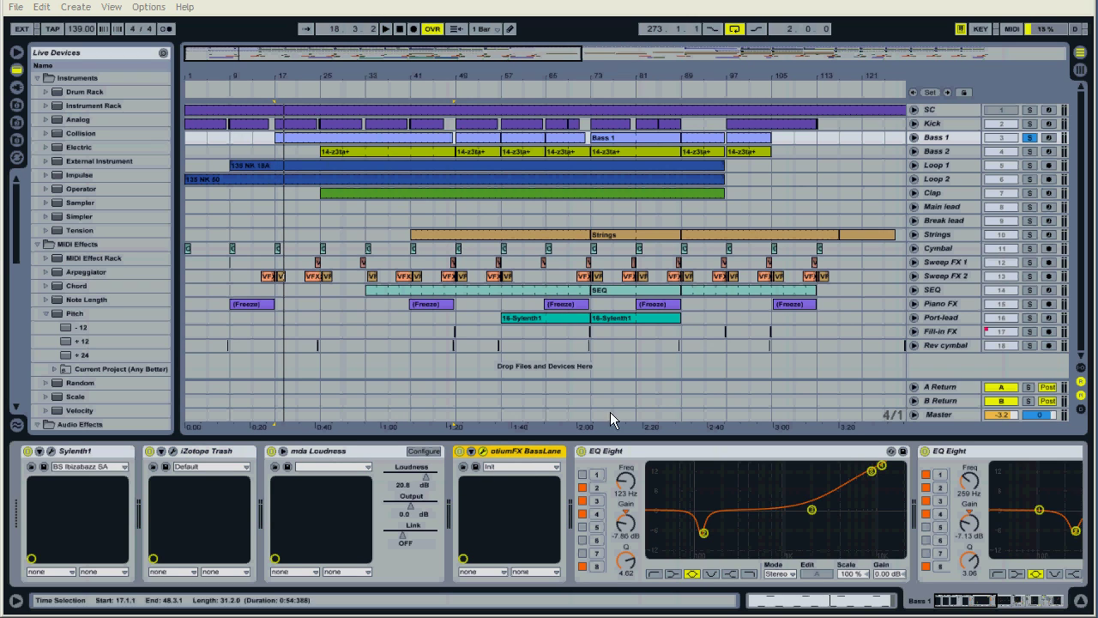
left_click_drag(1097, 112, 752, 258)
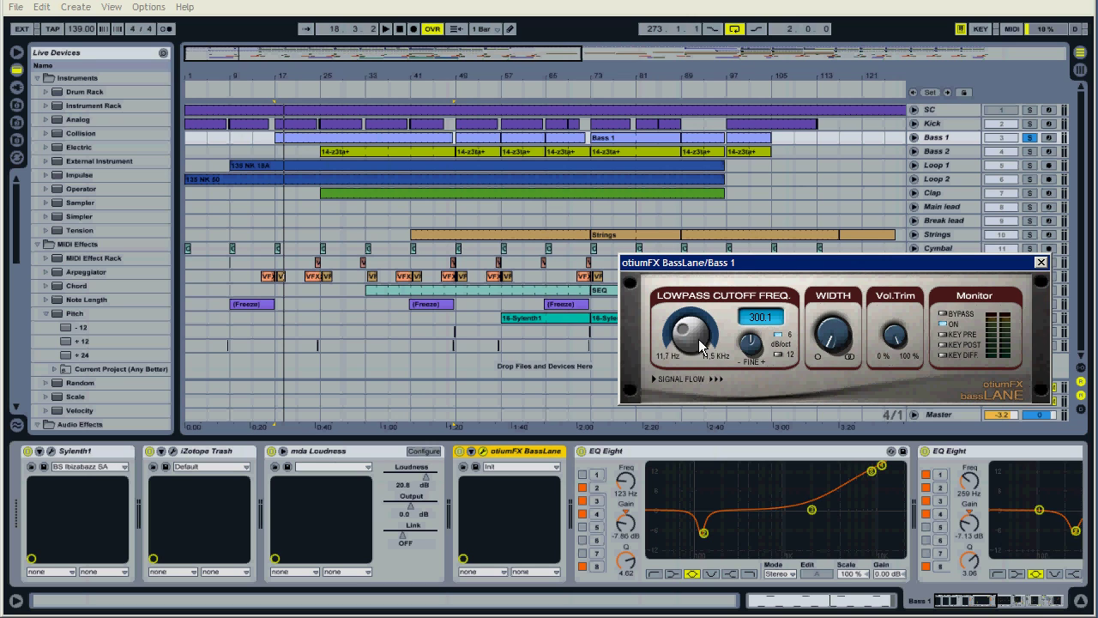
left_click_drag(697, 338, 702, 352)
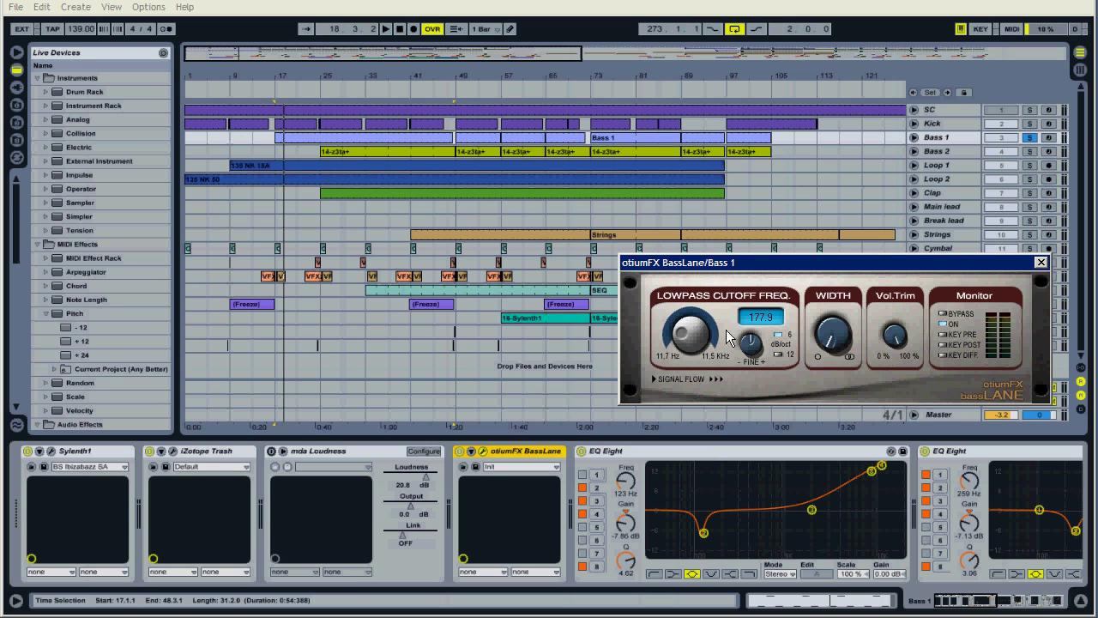
left_click(1040, 261)
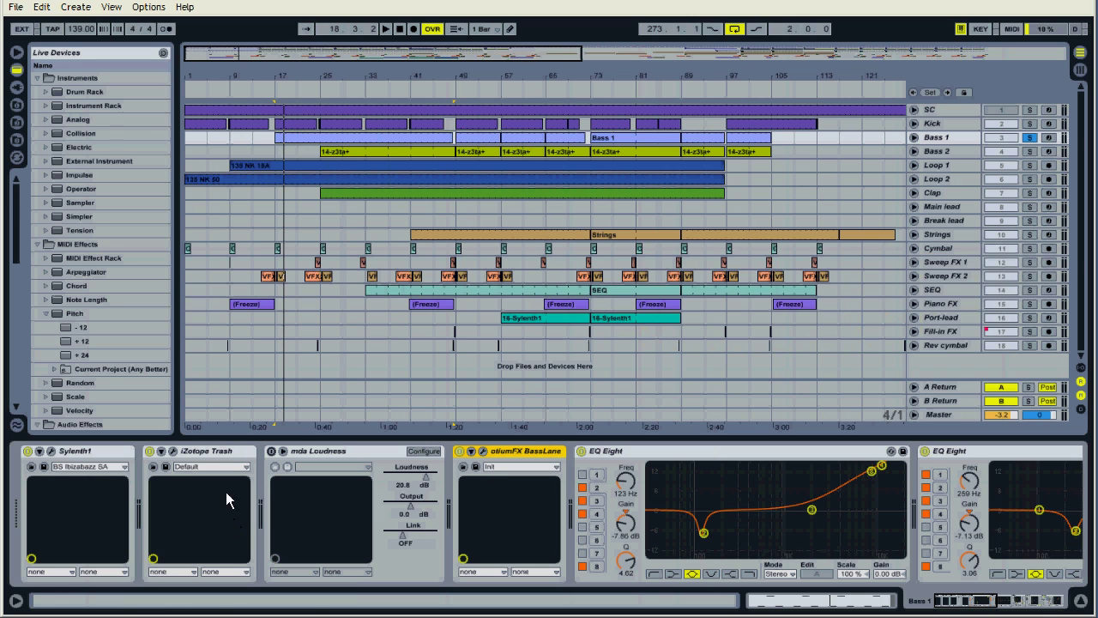
Switch mda Loudness on Bass 1 back on, select the first EQ Eight, and play the track.
left_click(272, 451)
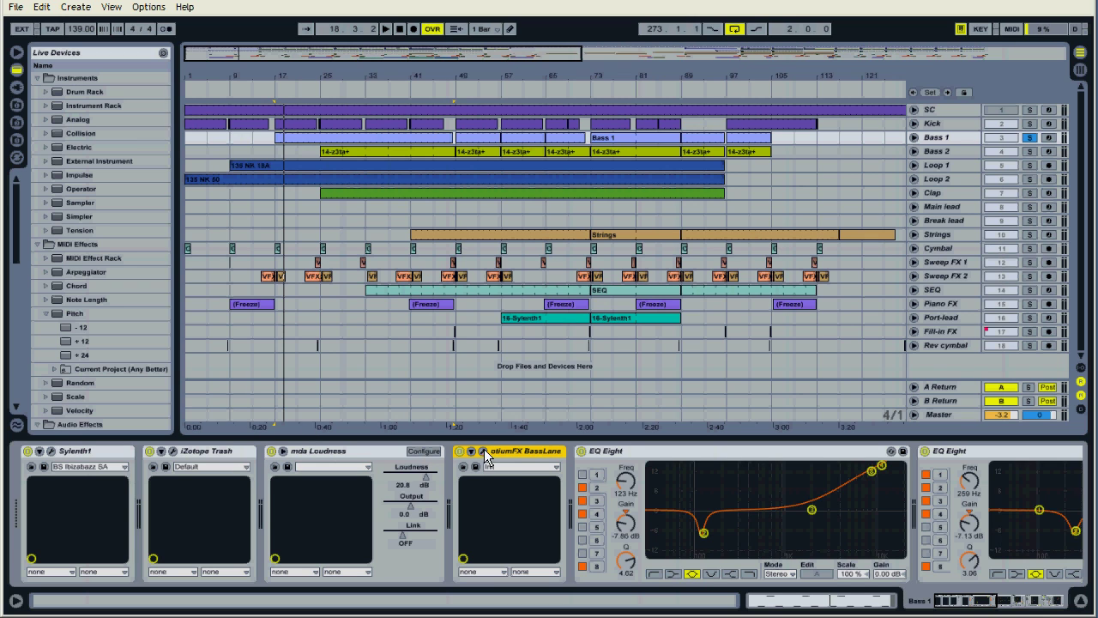
left_click(627, 450)
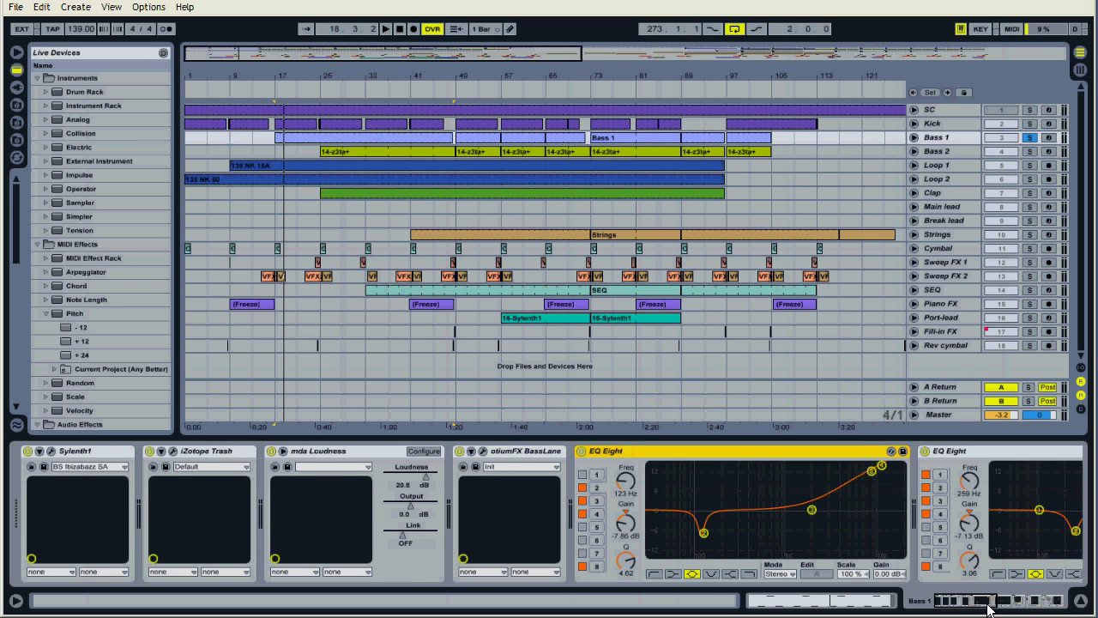
left_click_drag(989, 609, 964, 599)
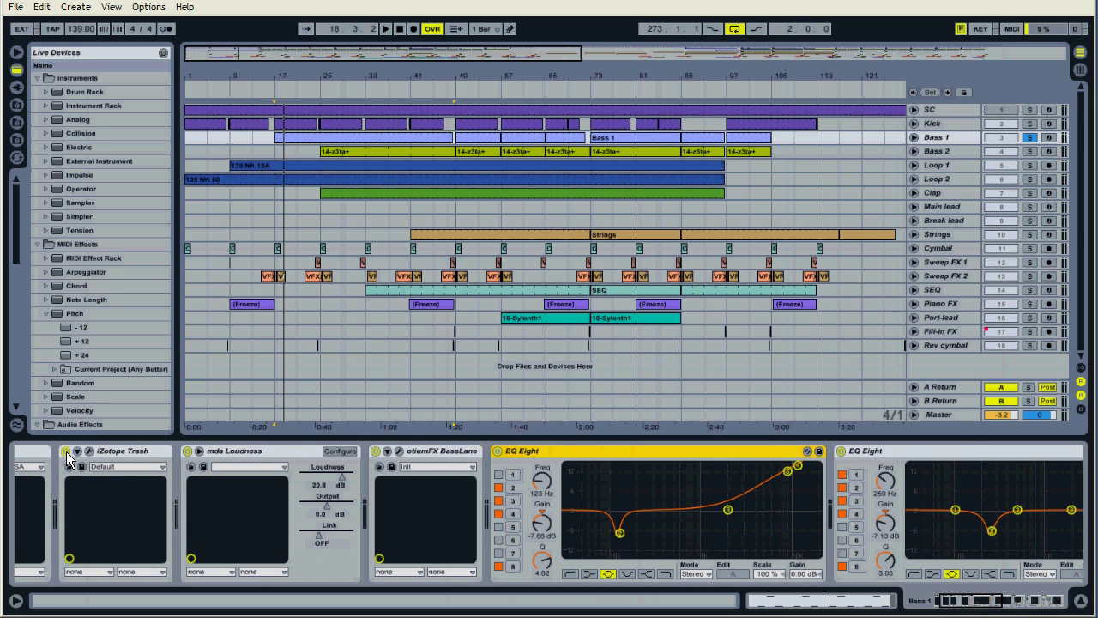
key("space")
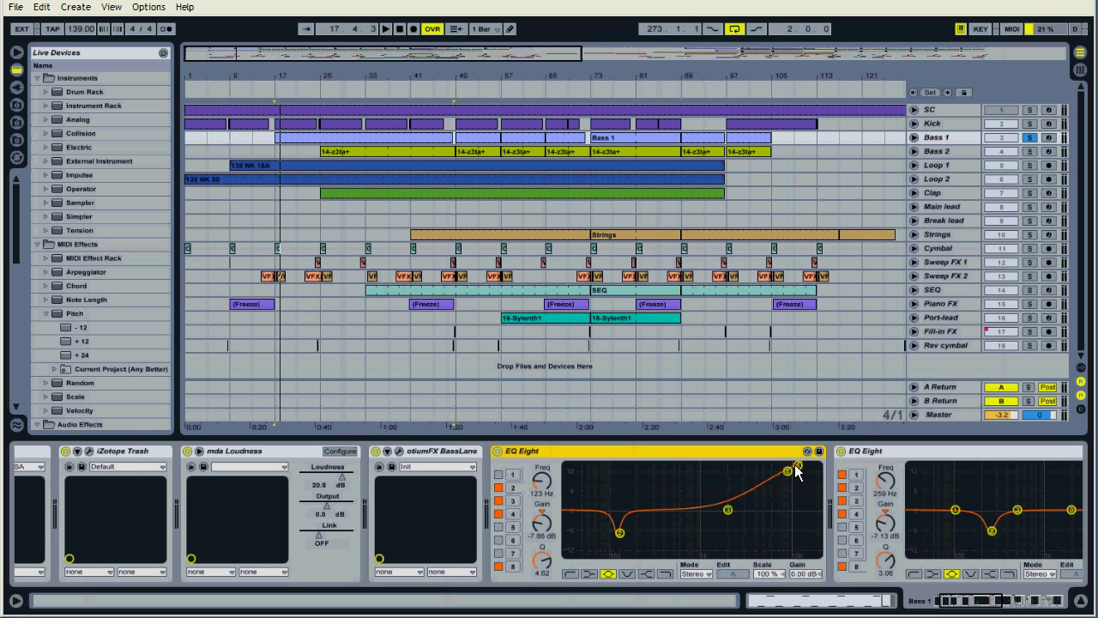
Examine the two EQ Eight devices on Bass 1 during playback, including the gain of the second one's cut.
mouse_move(972, 606)
left_mouse_down()
mouse_move(995, 606)
mouse_move(976, 604)
left_mouse_up()
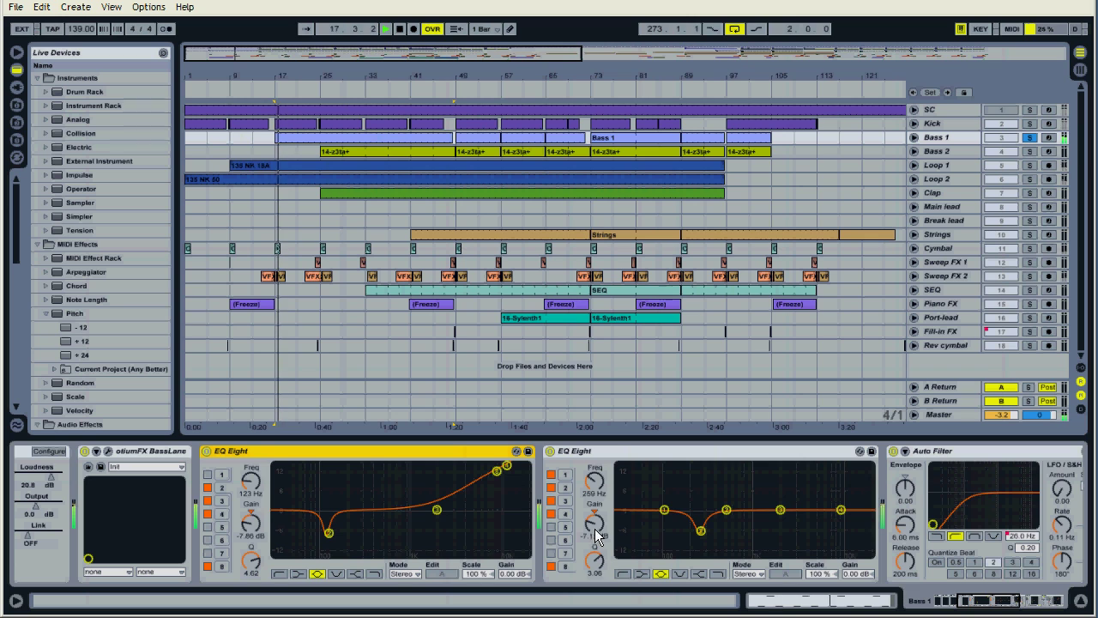
mouse_move(597, 543)
left_mouse_down()
mouse_move(596, 531)
mouse_move(598, 544)
left_mouse_up()
left_click(988, 604)
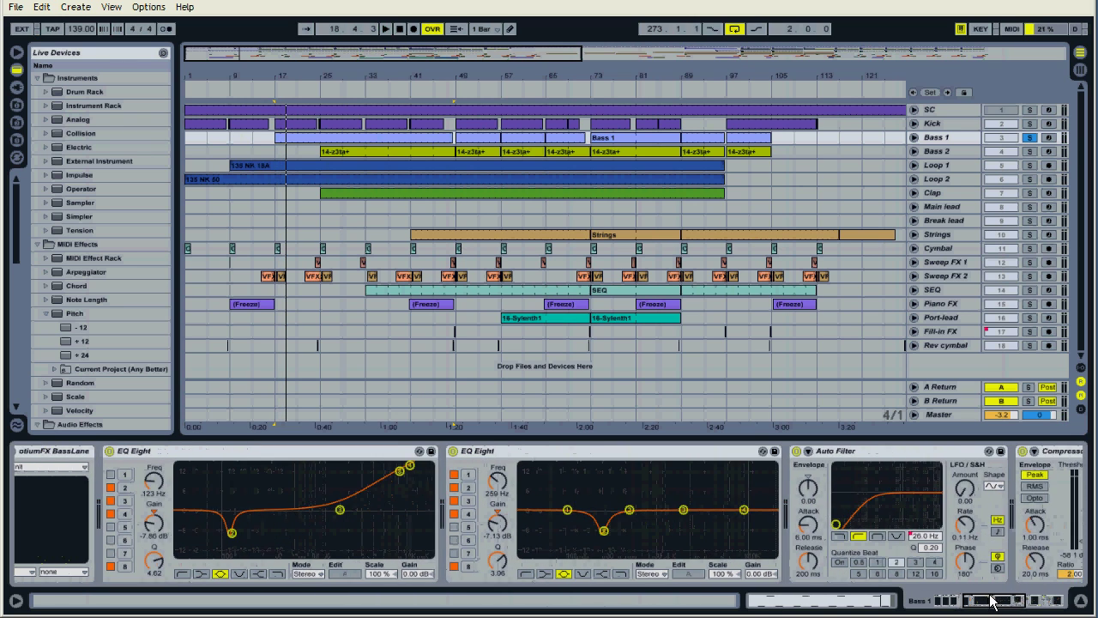
left_click_drag(993, 597, 996, 594)
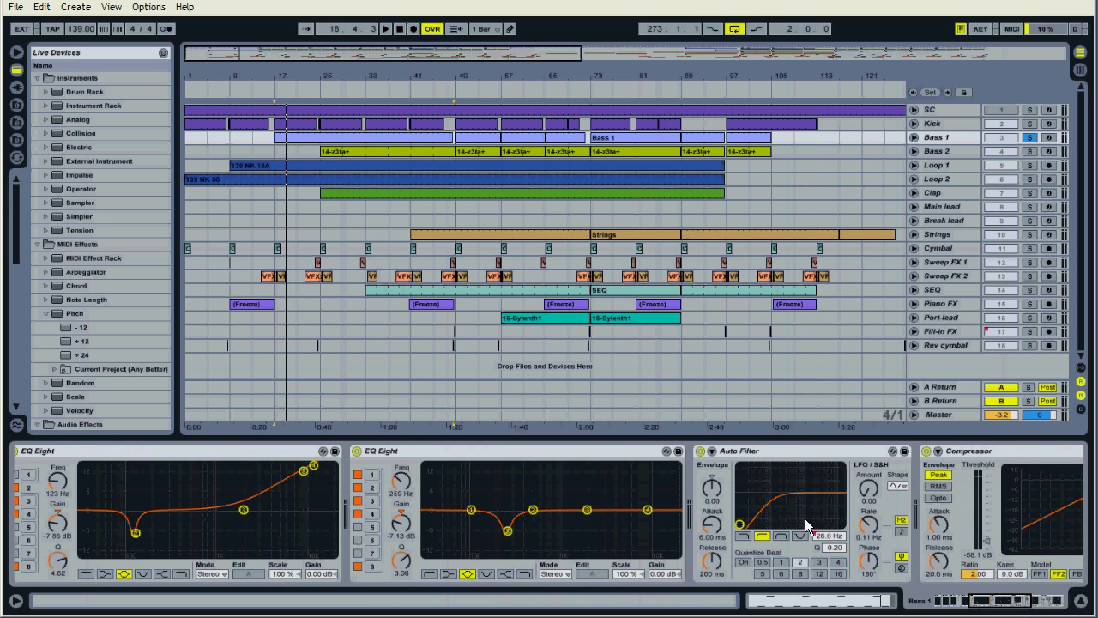
Play Bass 1, touch the Auto Filter's cutoff frequency, and show the track's Auto Filter Frequency automation.
key("space")
left_click_drag(829, 541, 833, 556)
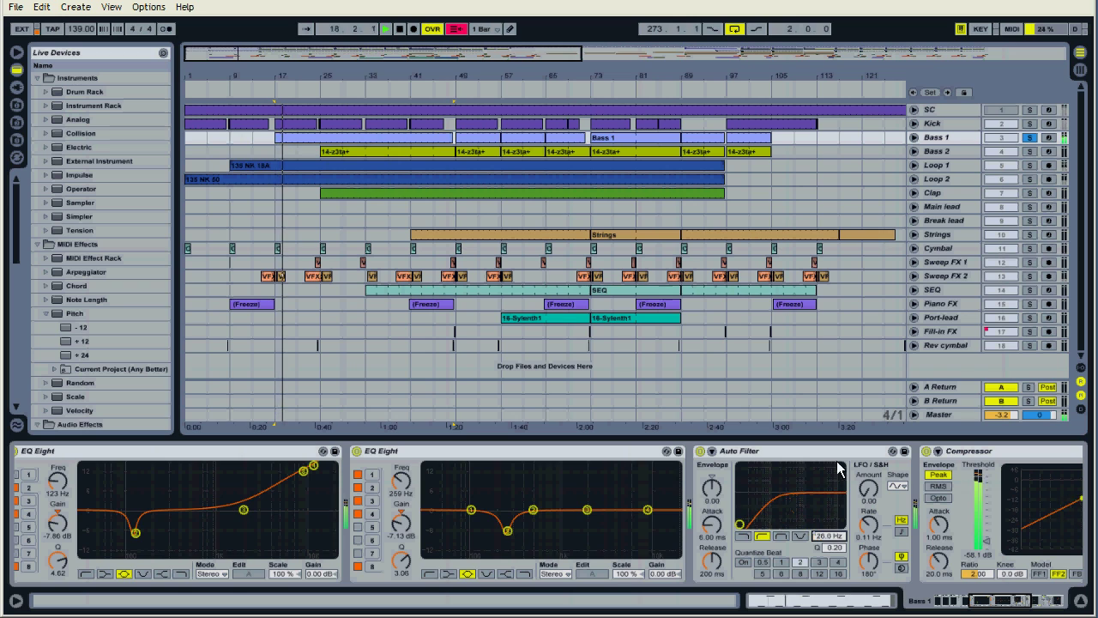
left_click(914, 137)
left_click(947, 150)
left_click(951, 151)
left_click(884, 201)
left_click(943, 162)
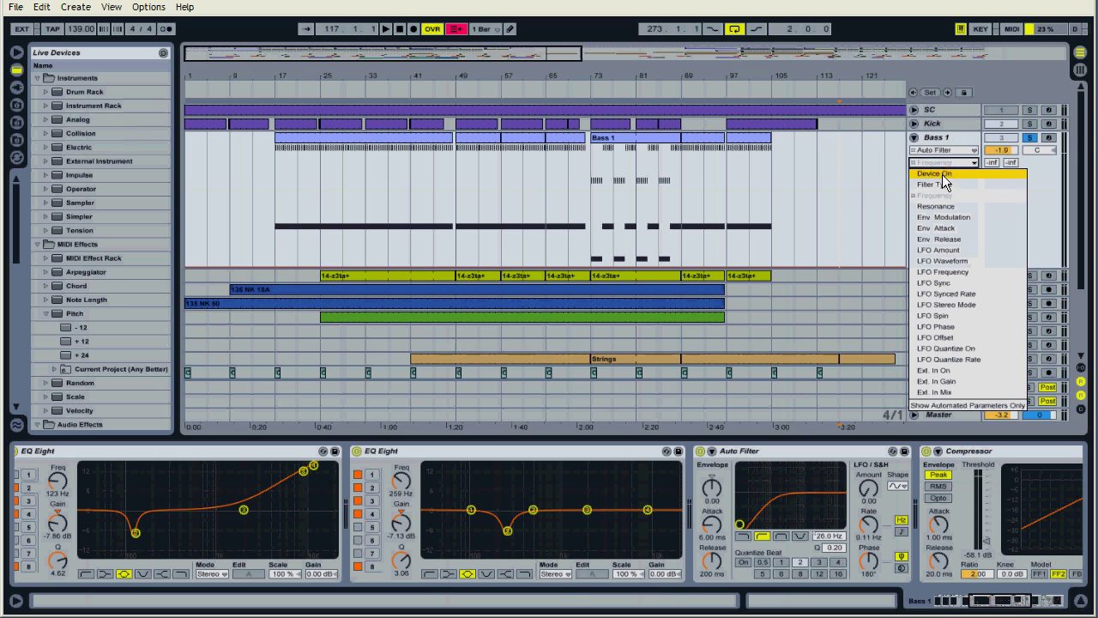
left_click(935, 196)
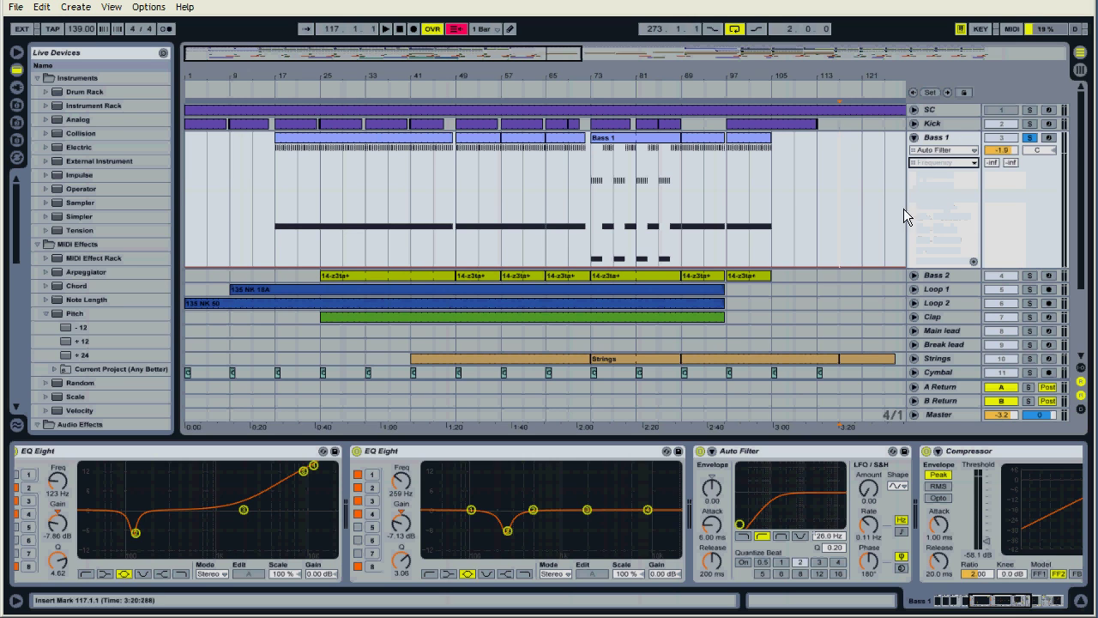
Select the Auto Filter in Bass 1's effect chain, followed by the first Compressor.
left_click(1015, 602)
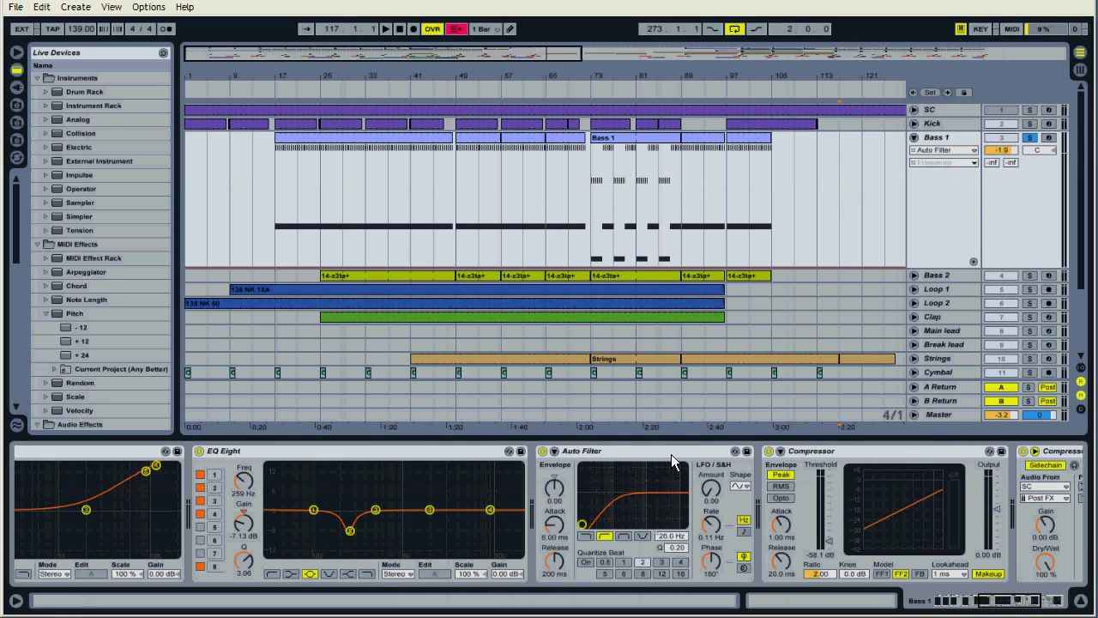
left_click(671, 454)
left_click(1000, 605)
left_click(598, 454)
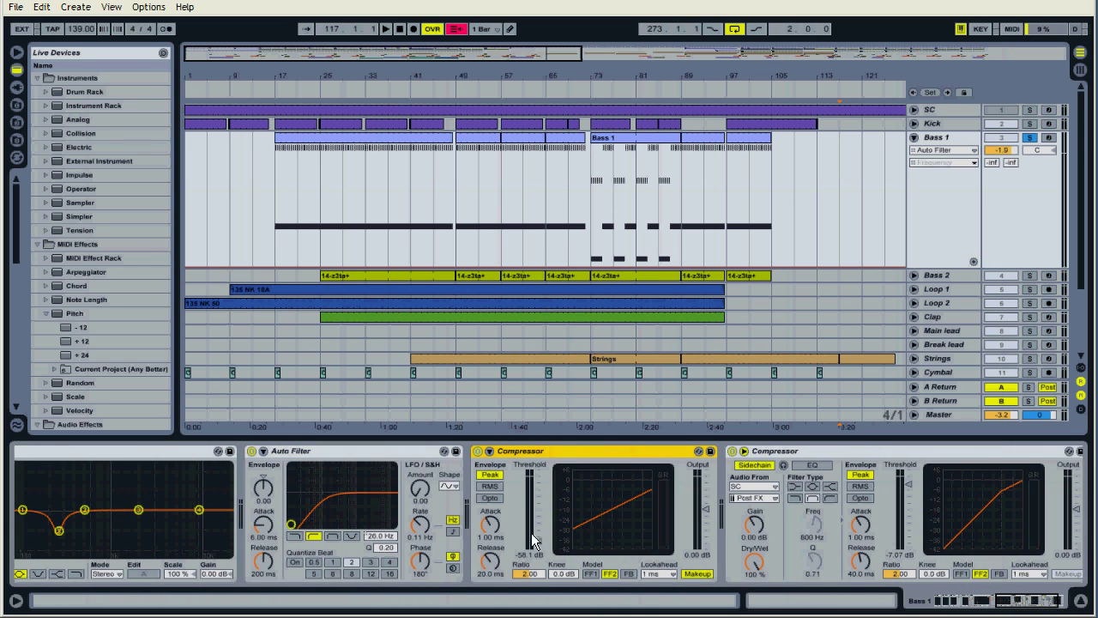
Play Bass 1's first clip, compare the sound with the first Compressor off and on, and select the sidechain Compressor.
key("space")
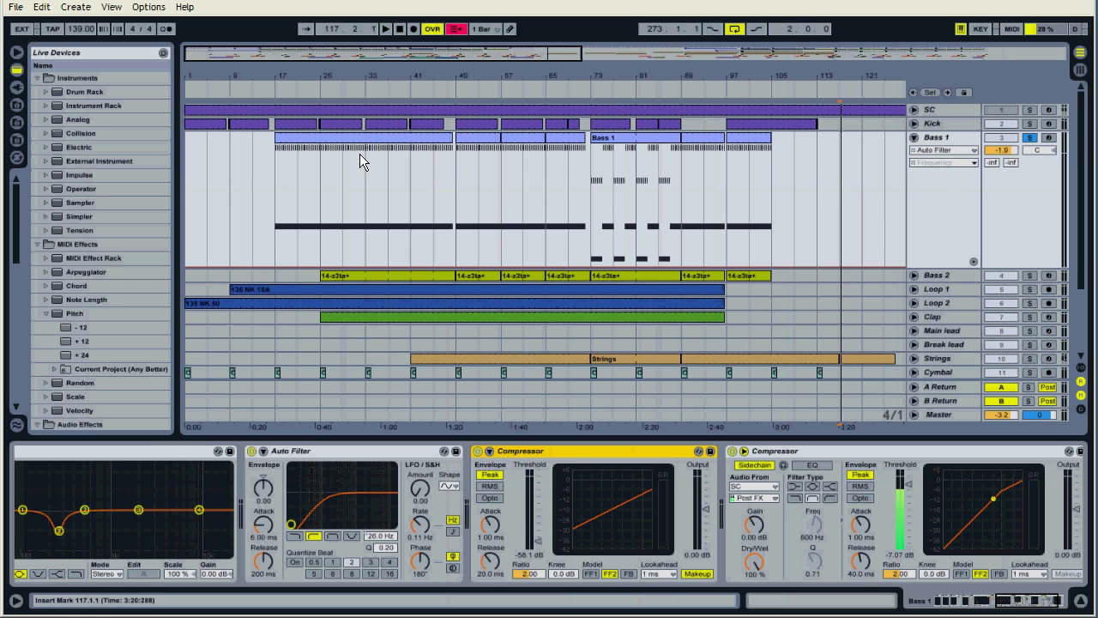
left_click(398, 209)
left_click(478, 451)
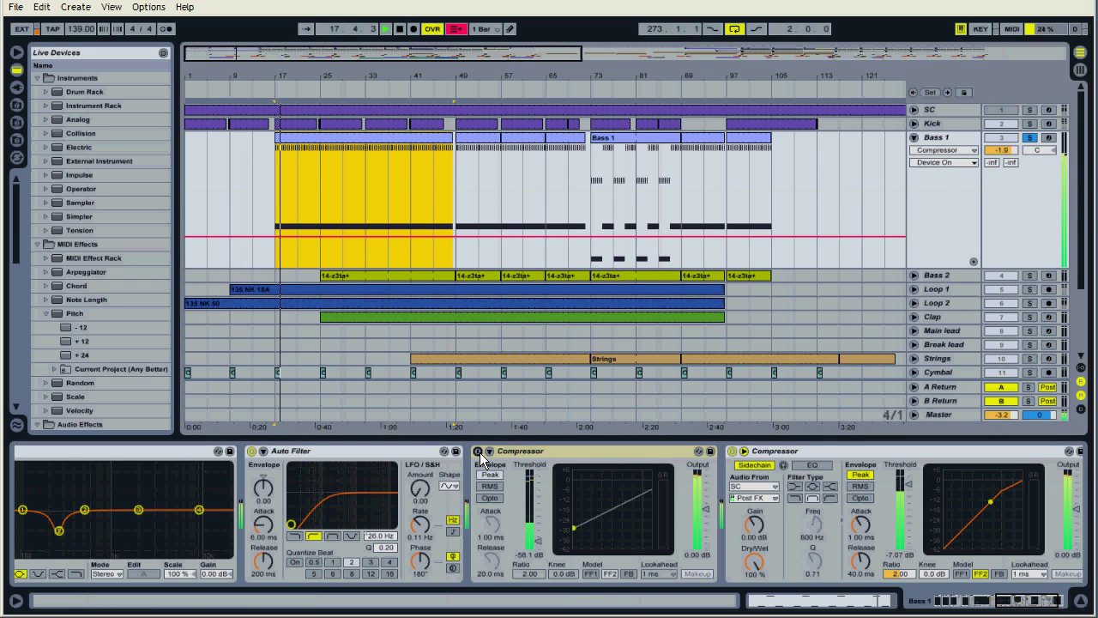
left_click(478, 452)
left_click(829, 450)
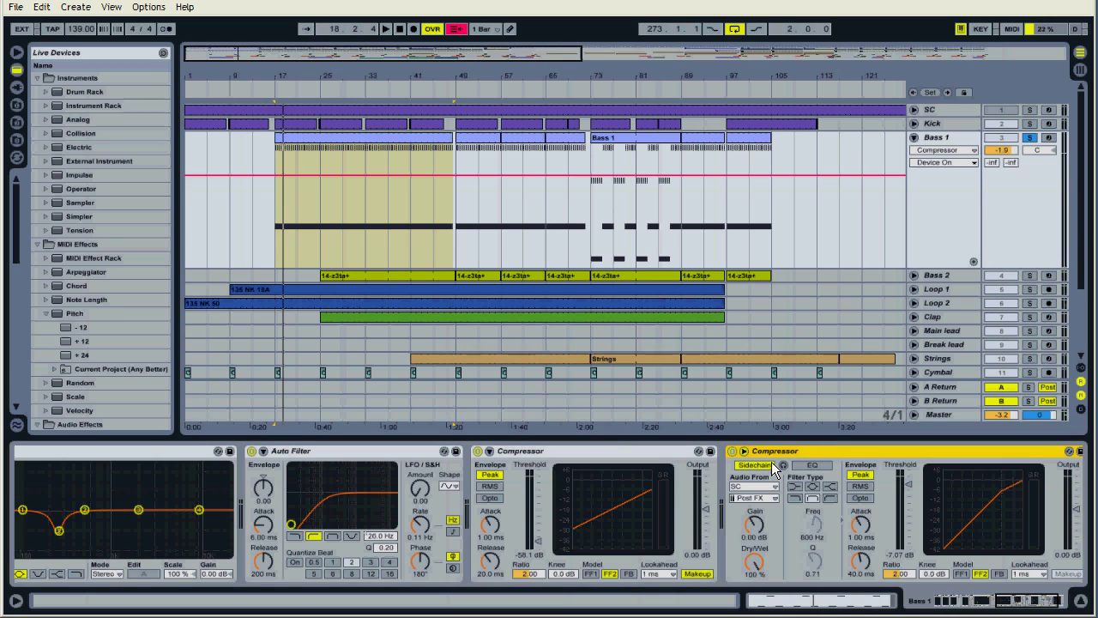
Fold the Bass 1 track and switch the solo from Bass 1 to Bass 2.
left_click(914, 137)
left_click(976, 151)
left_click(1030, 151)
left_click(1029, 137)
Play the soloed Bass 2 track from its first clip at bar 25.
left_click(318, 165)
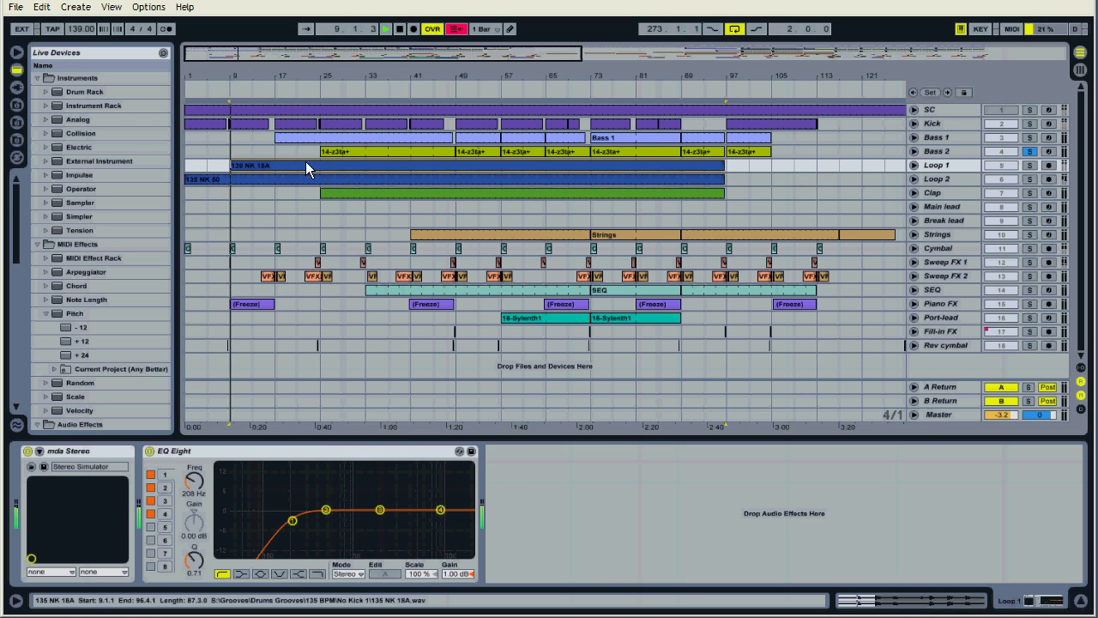
left_click(277, 178)
key("space")
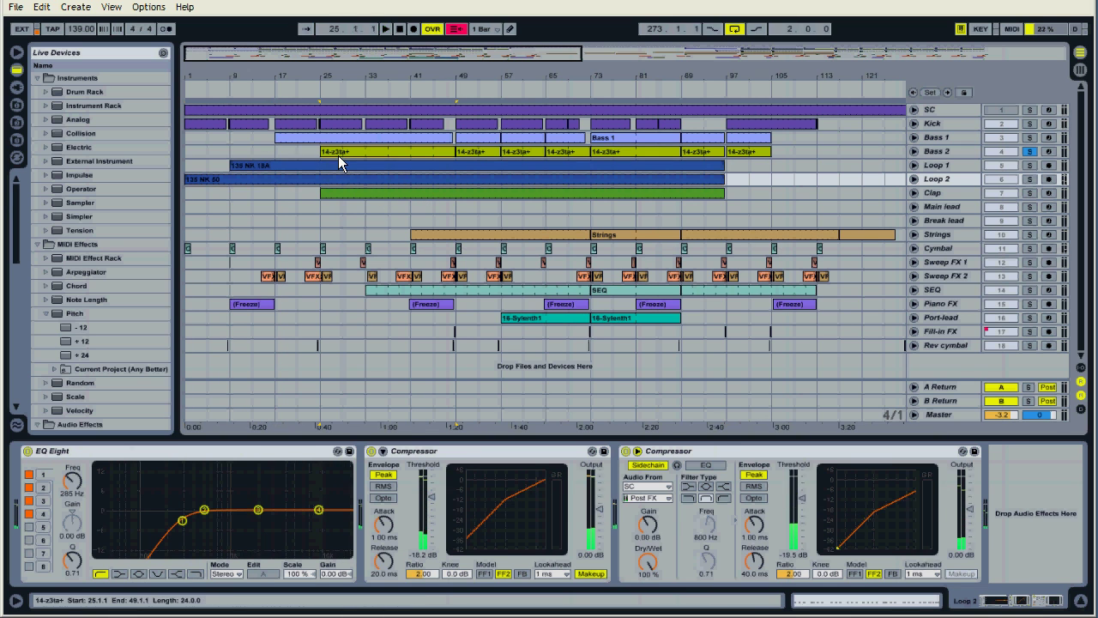
left_click(338, 153)
Unfold Bass 2, select its z3ta+ Fil1 Cutoff automation from bar 25 to 29, and play that section.
left_click(914, 151)
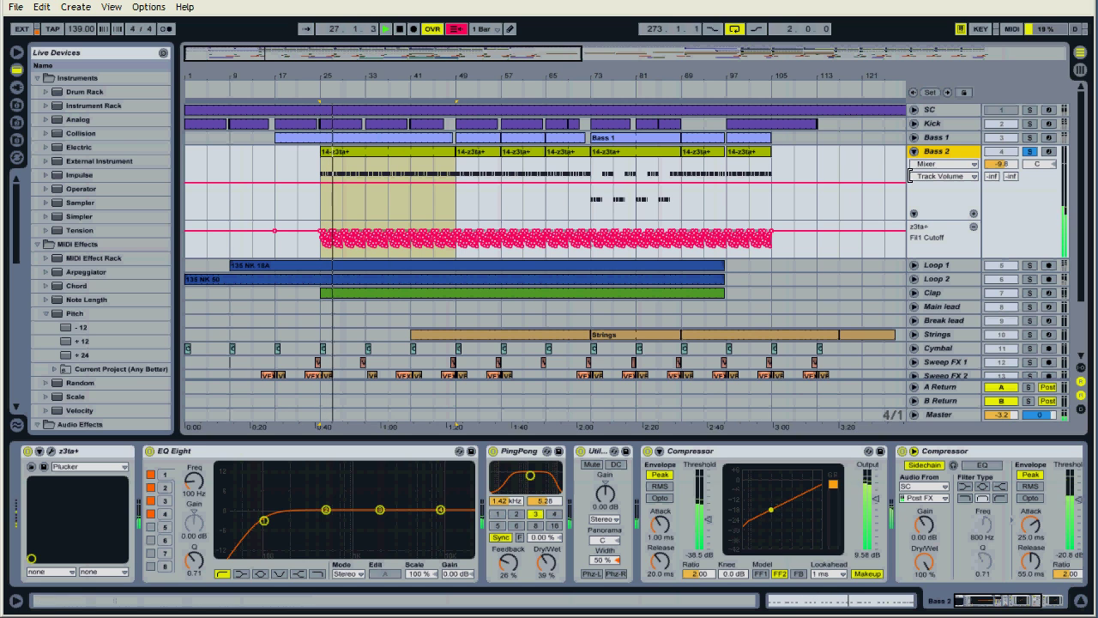
mouse_move(457, 236)
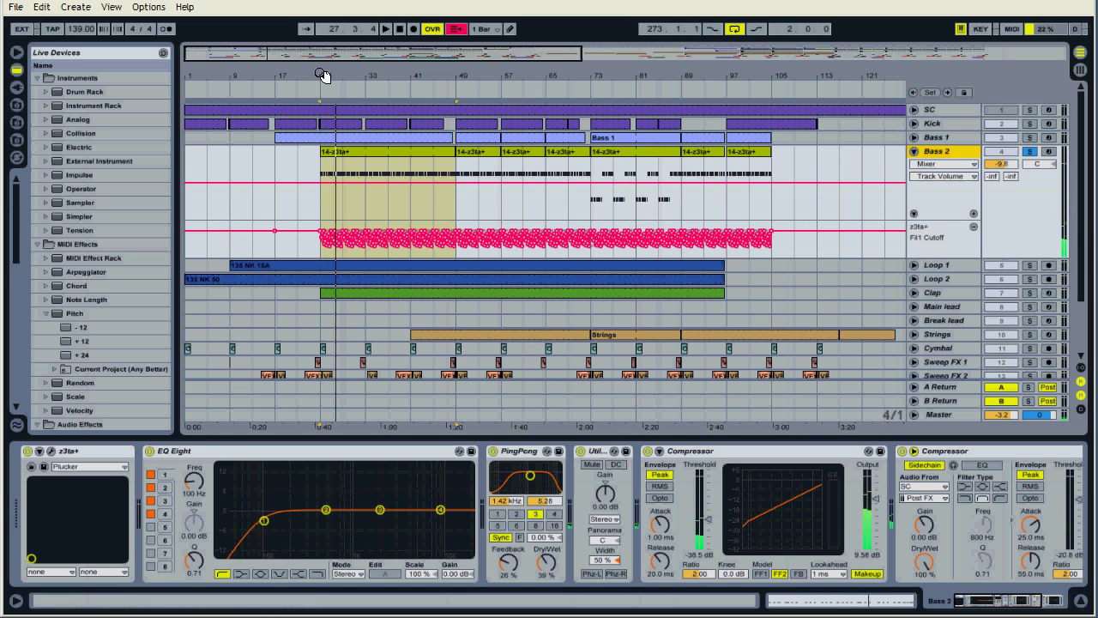
left_click_drag(321, 77, 324, 74)
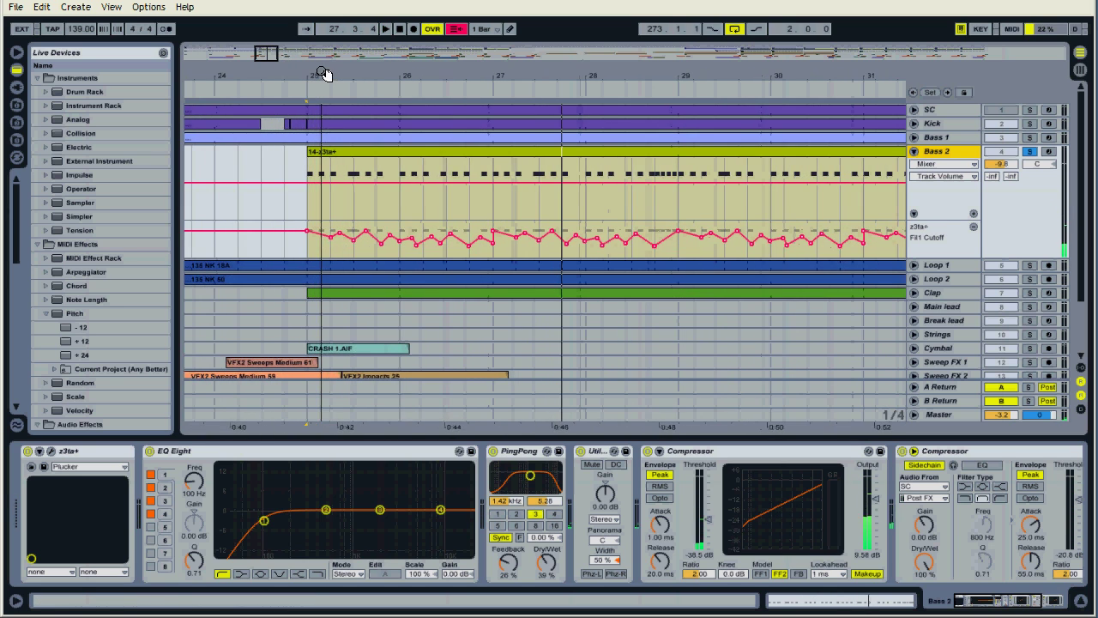
left_click(305, 252)
left_click(695, 246, "shift")
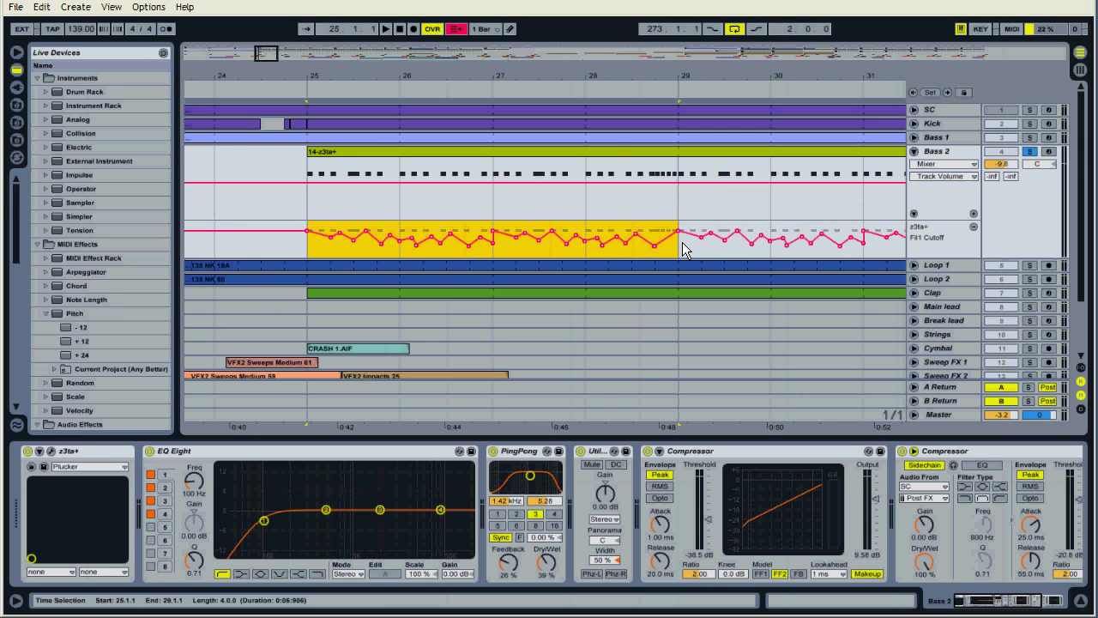
key("space")
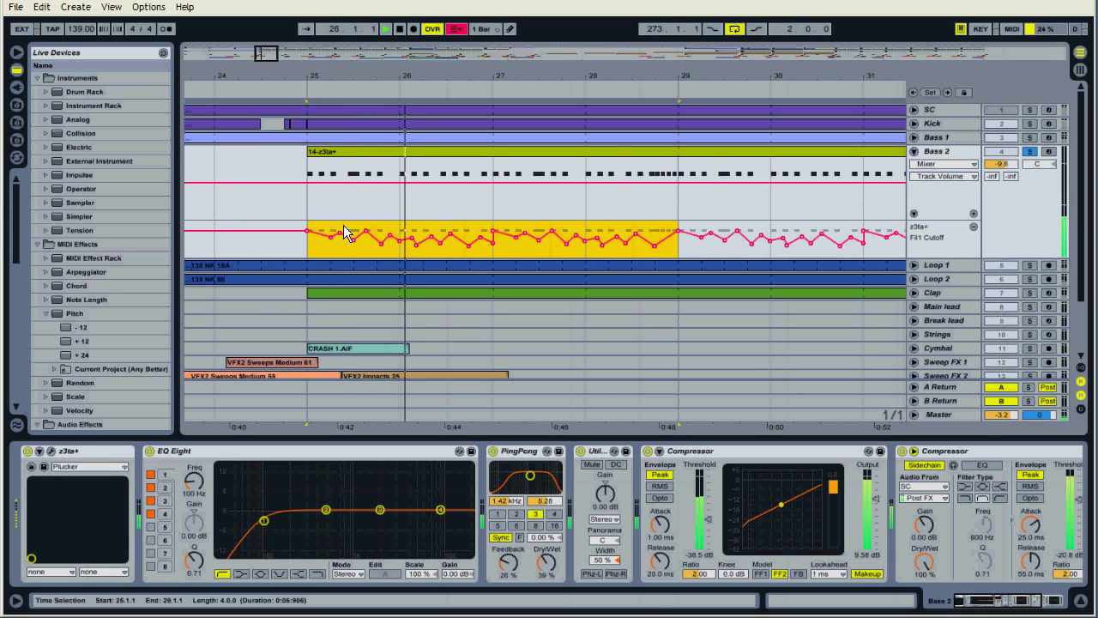
key("space")
Select the first beat of the cutoff automation at bar 25 and set the arrangement grid to 1/4.
left_click_drag(681, 251, 333, 250)
key("ctrl+1")
key("ctrl+1")
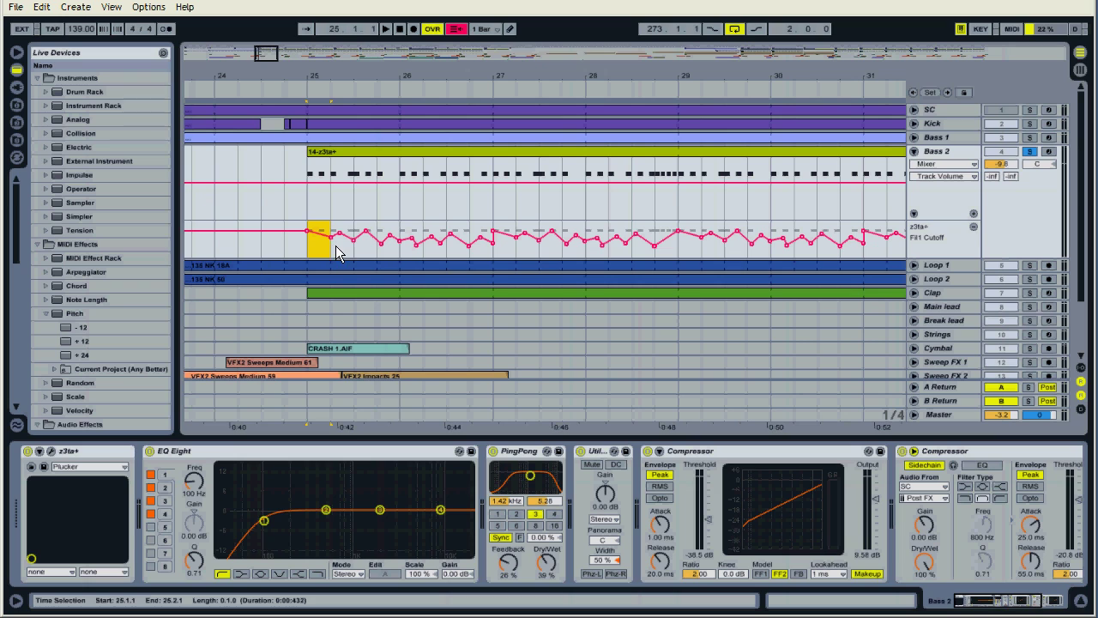
key("ctrl+1")
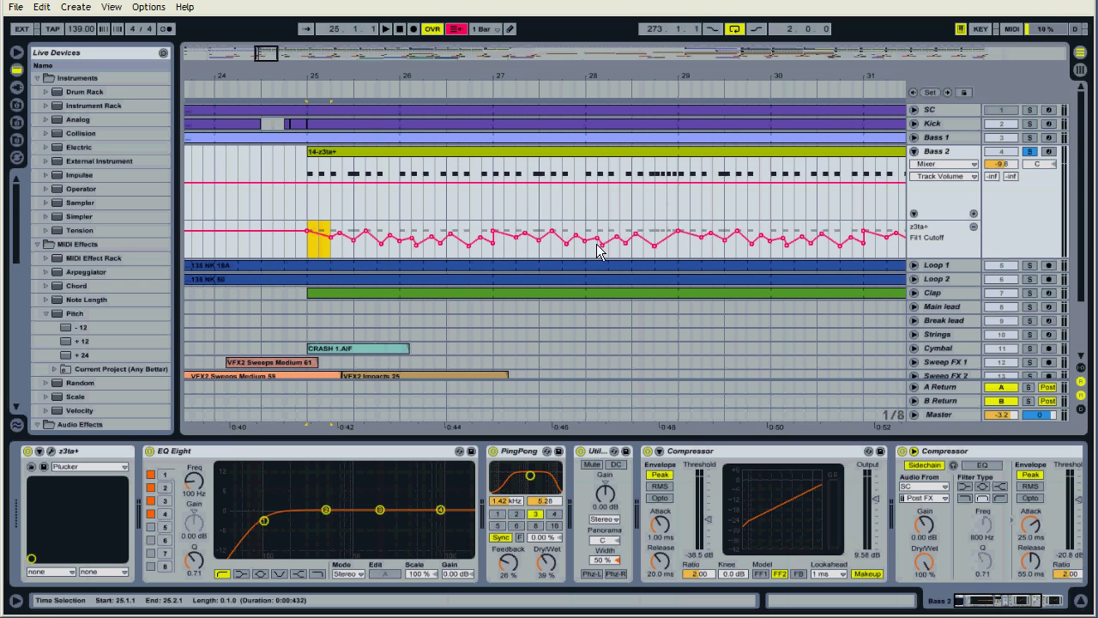
key("ctrl+2")
Play Bass 2 from bar 25 and select its EQ Eight.
left_click(310, 248)
key("space")
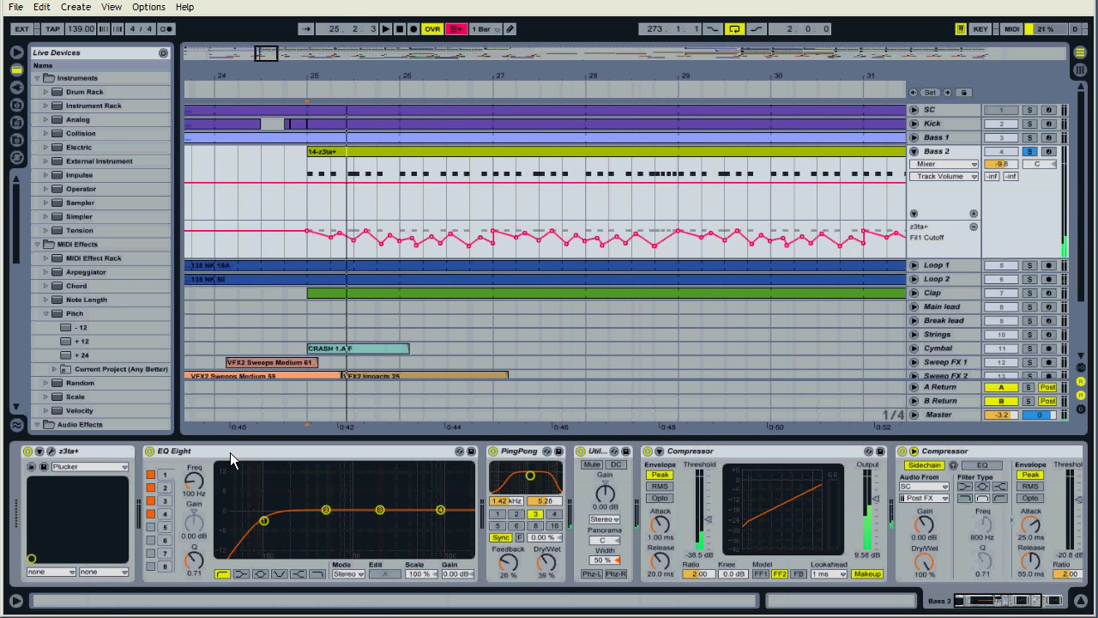
left_click(229, 452)
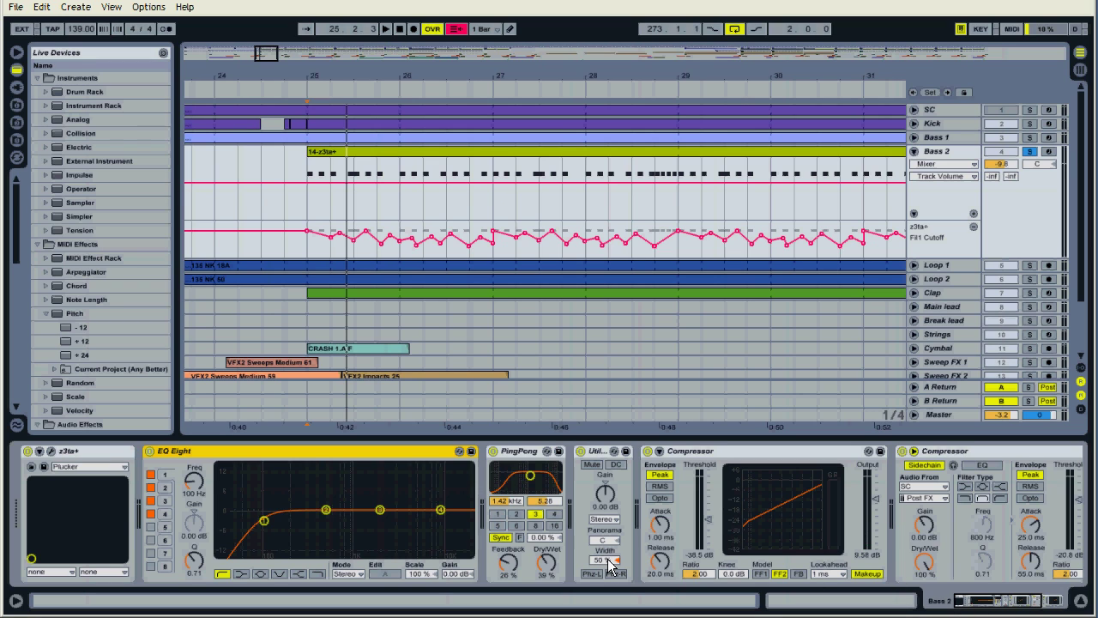
Compare the Bass 2 sound with Utility off and on during playback, and examine the PingPong delay and the compressors.
left_click(581, 452)
key("space")
left_click(581, 452)
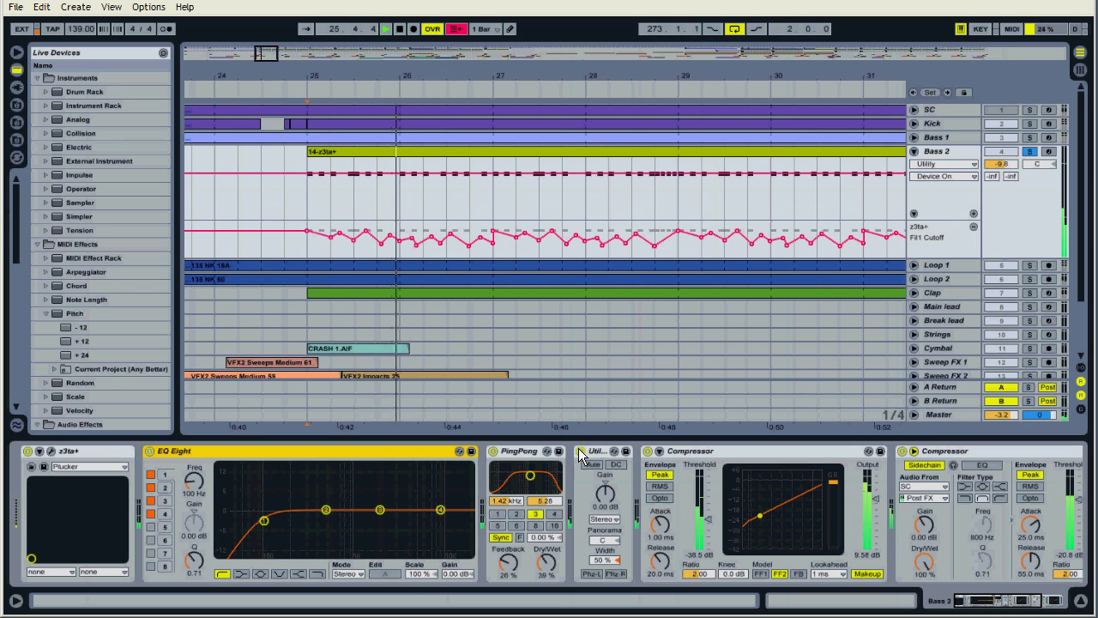
left_click(519, 451)
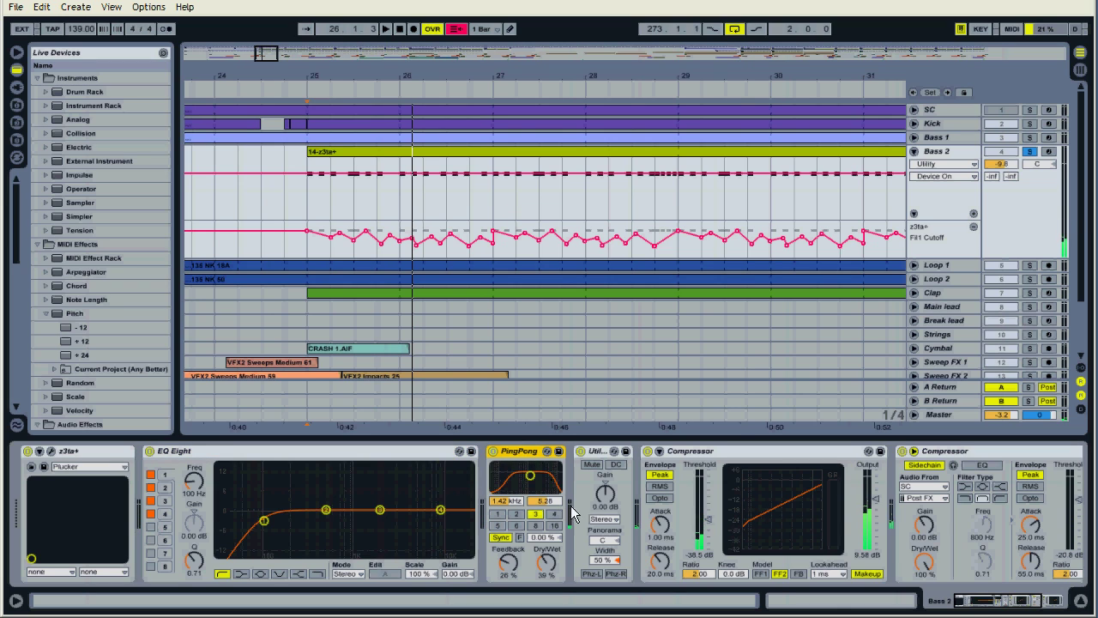
left_click(990, 606)
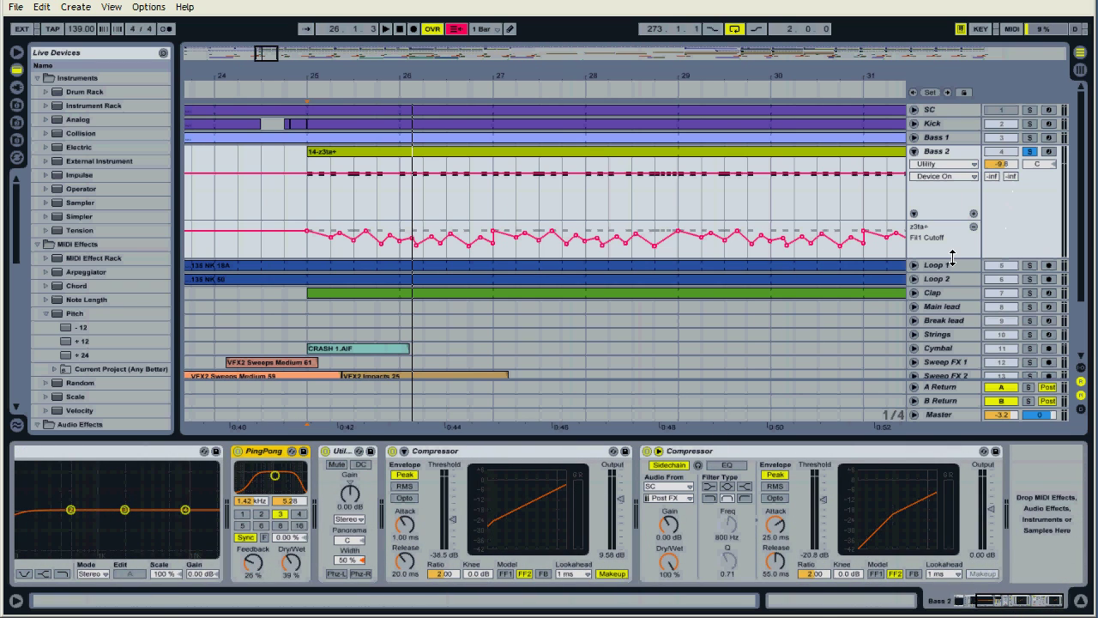
Solo Loop 1 instead of Bass 2 and play its clip from bar 9.
left_click(1030, 268)
left_click(1030, 267)
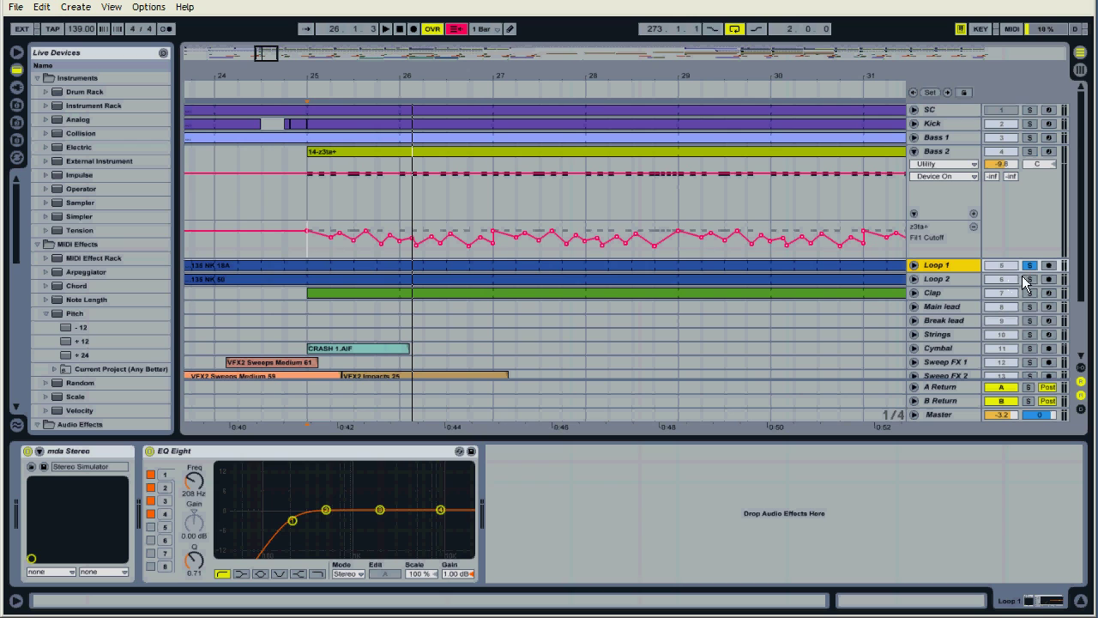
left_click(642, 269)
key("space")
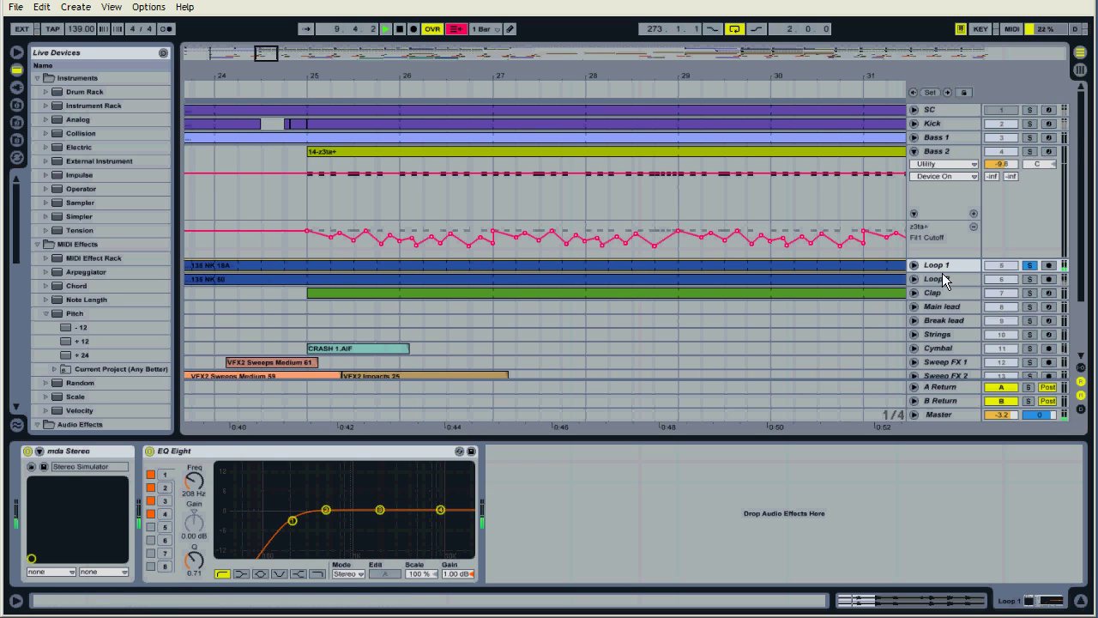
Open Loop 1's clip and select its one-beat loop, and check the track's EQ Eight and mda Stereo devices during playback.
double_click(874, 265)
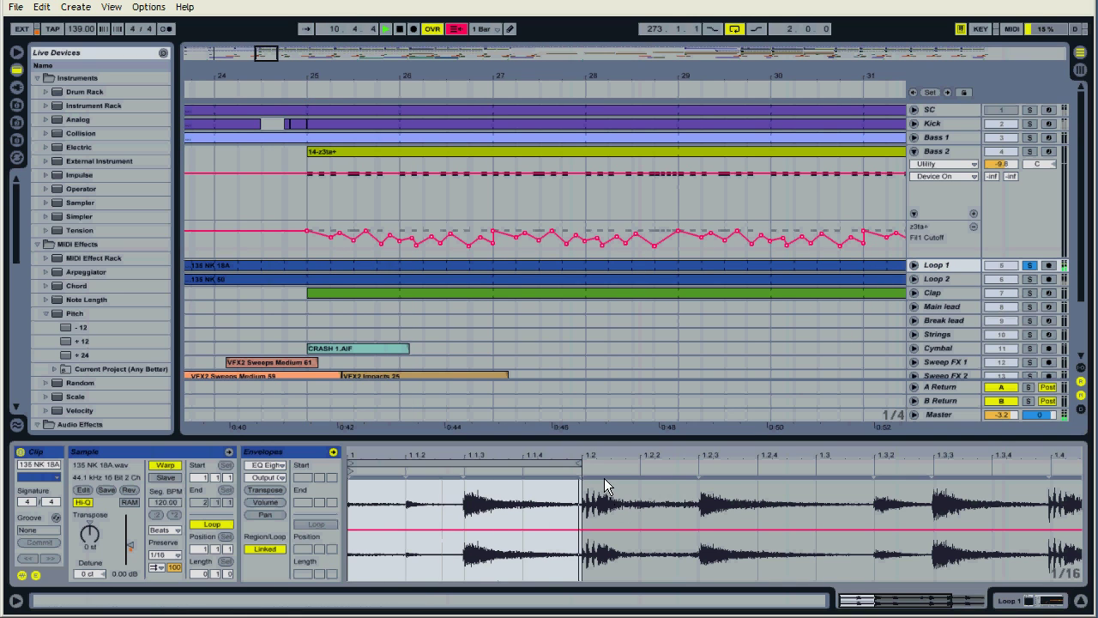
left_click_drag(619, 456, 623, 446)
key("space")
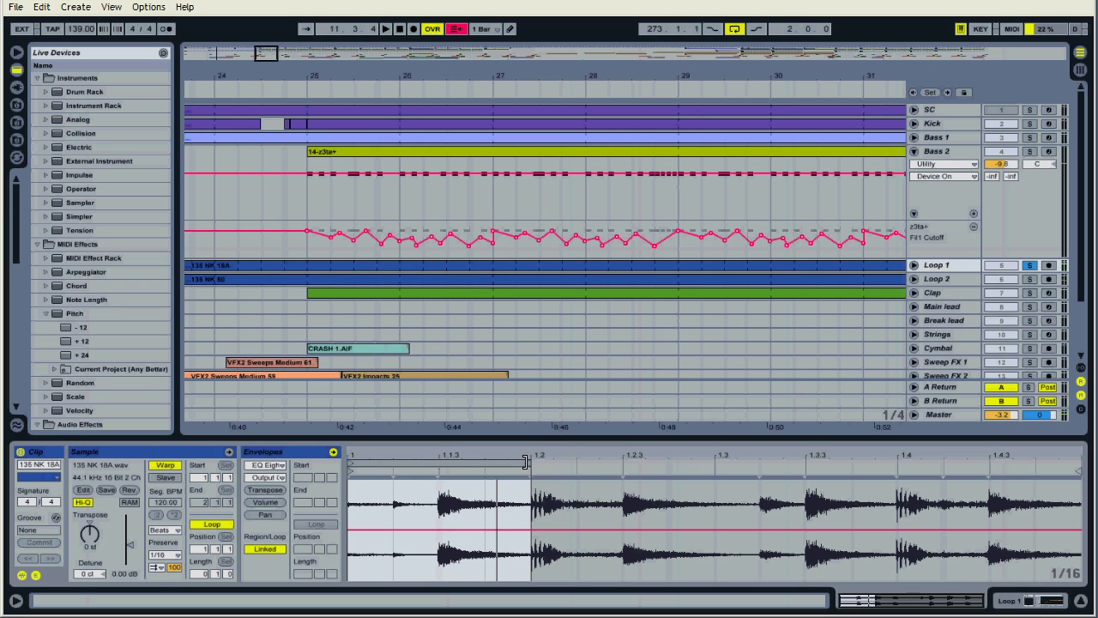
mouse_move(526, 461)
left_mouse_down()
mouse_move(1078, 461)
mouse_move(529, 461)
left_mouse_up()
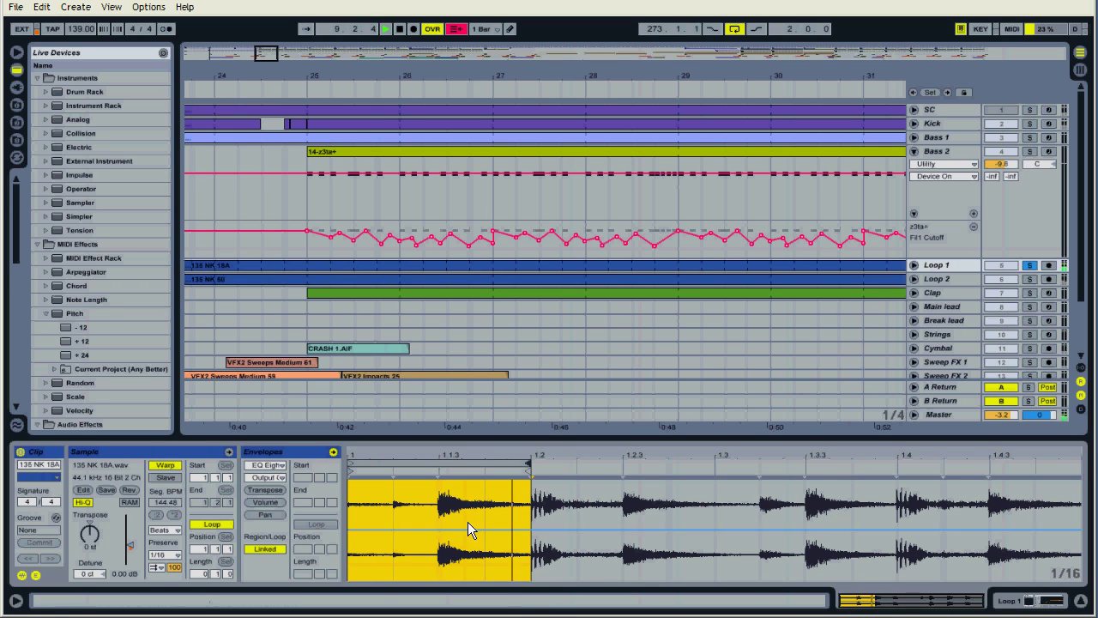
key("shift+Tab")
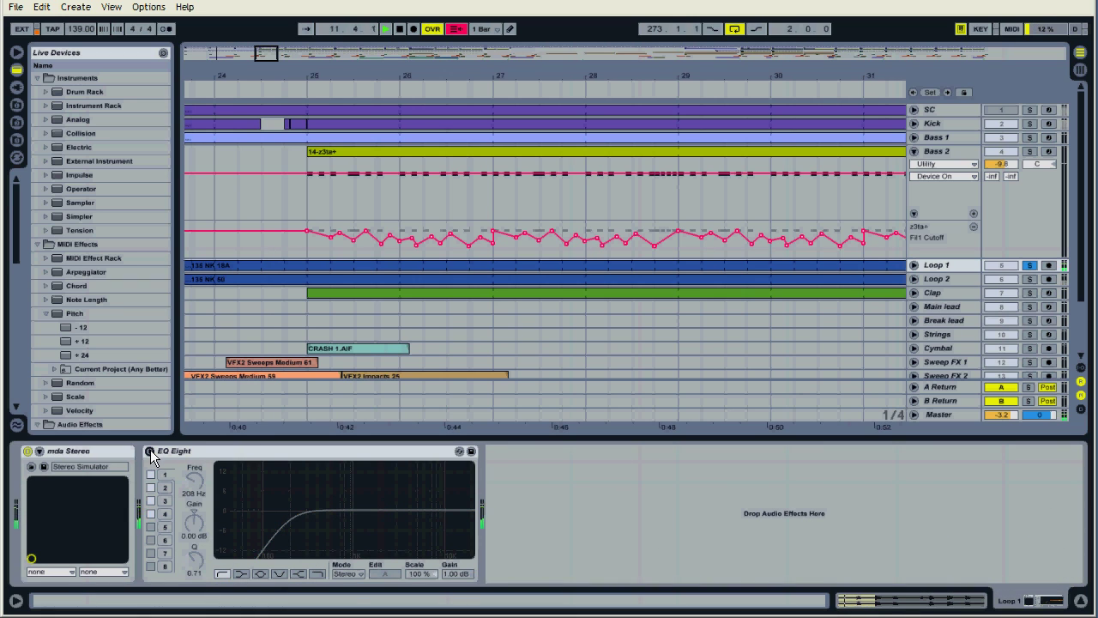
left_click(86, 450)
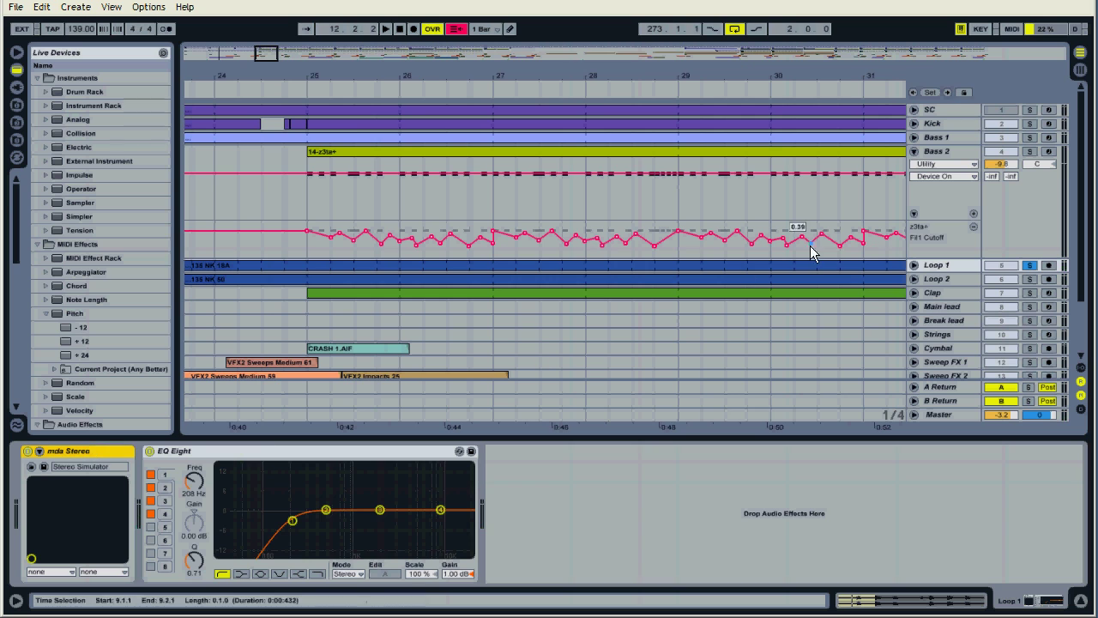
Solo Loop 2 instead of Loop 1, open its 135 NK 50 clip and play it from its start.
left_click(1029, 279)
left_click(950, 277)
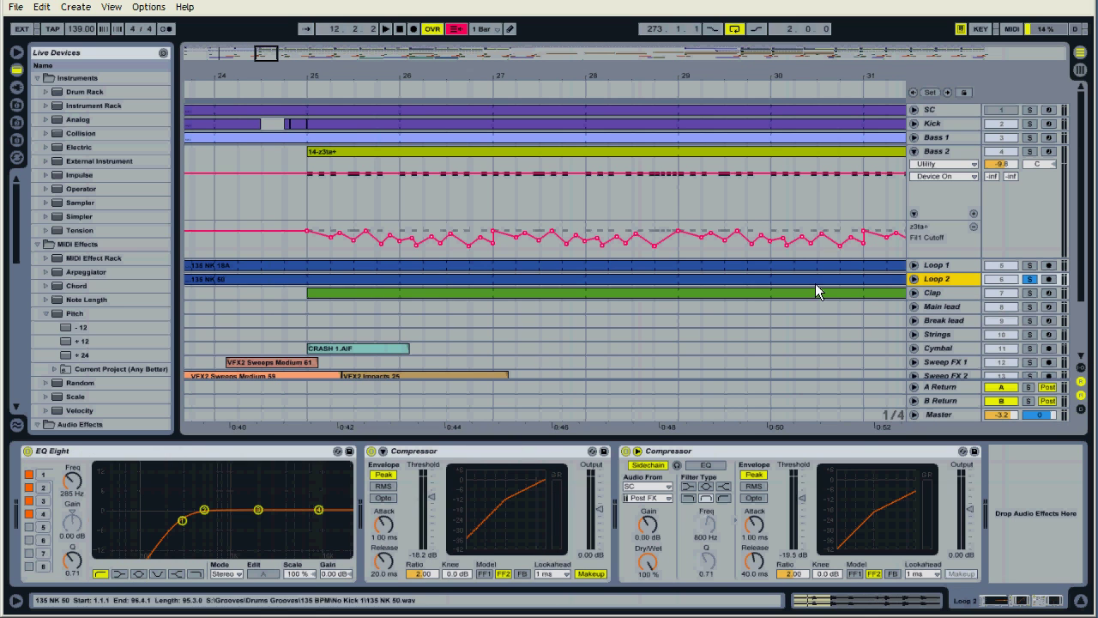
left_click(820, 278)
double_click(820, 278)
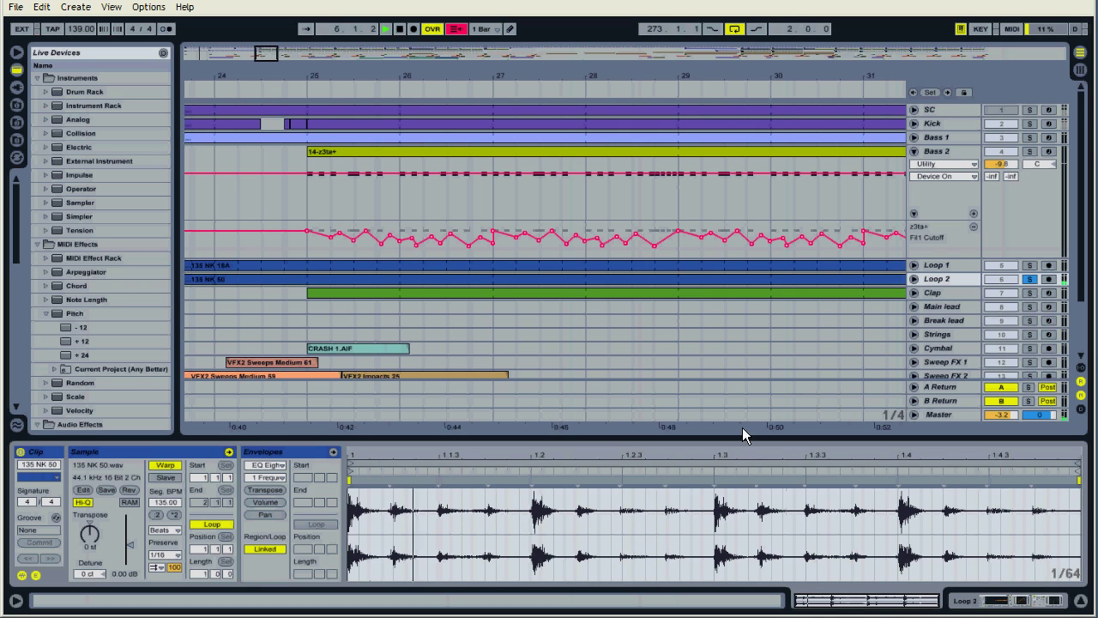
Solo Clap, play its clip from bar 25 and bring its device chain into view.
left_click(1027, 292)
left_click(872, 294)
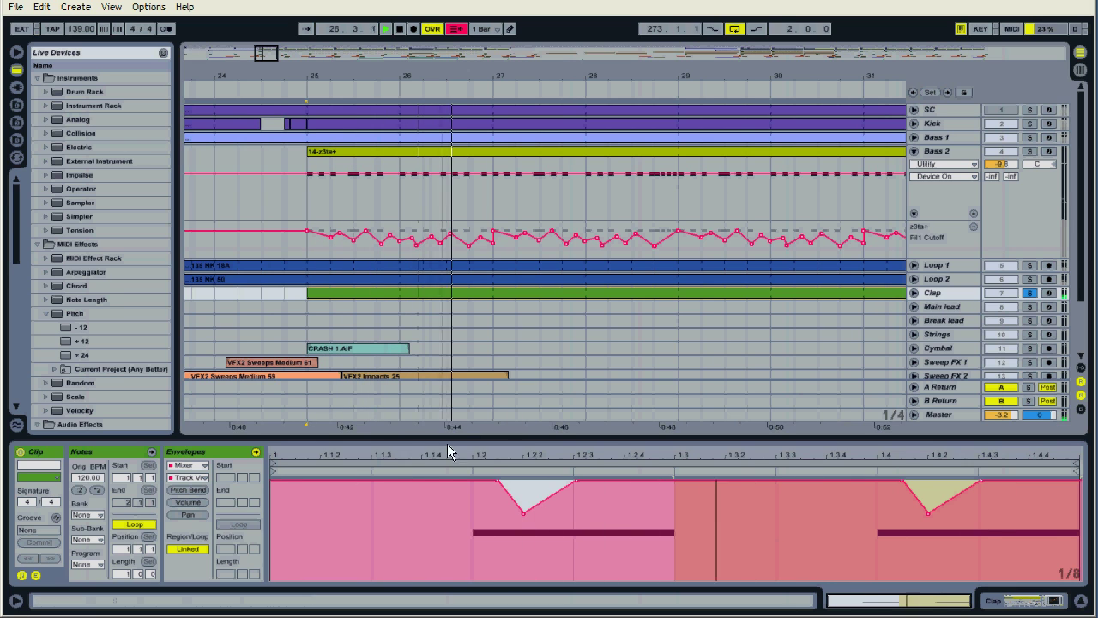
key("shift+Tab")
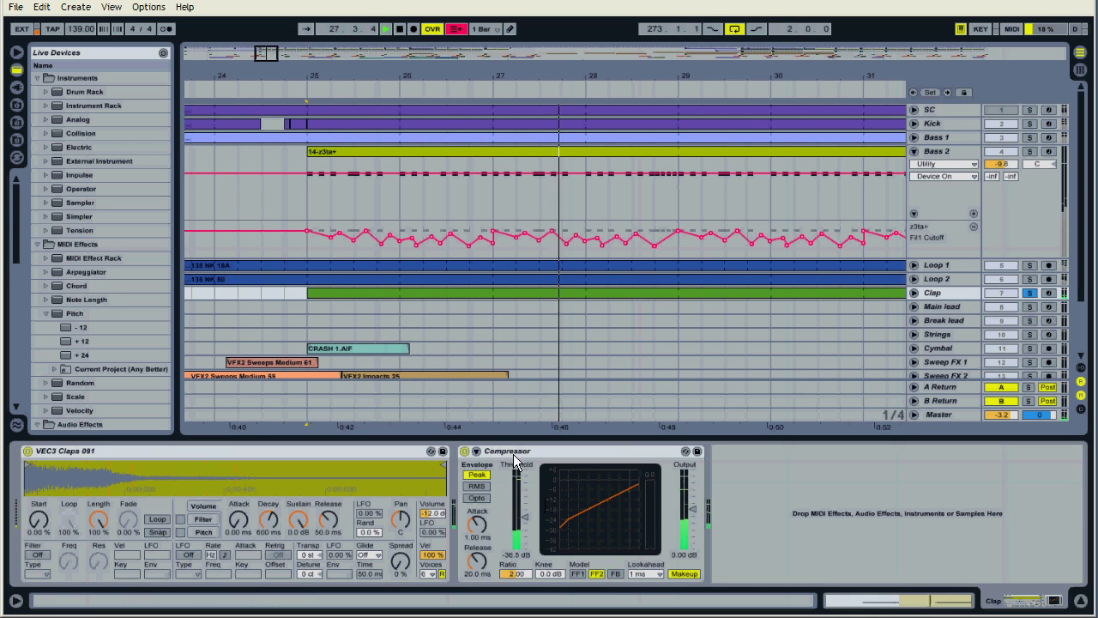
Remove the lowest point of the first volume dip in the Clap clip, play from bar 25, and restore the dip.
key("shift+Tab")
left_click_drag(472, 508, 666, 513)
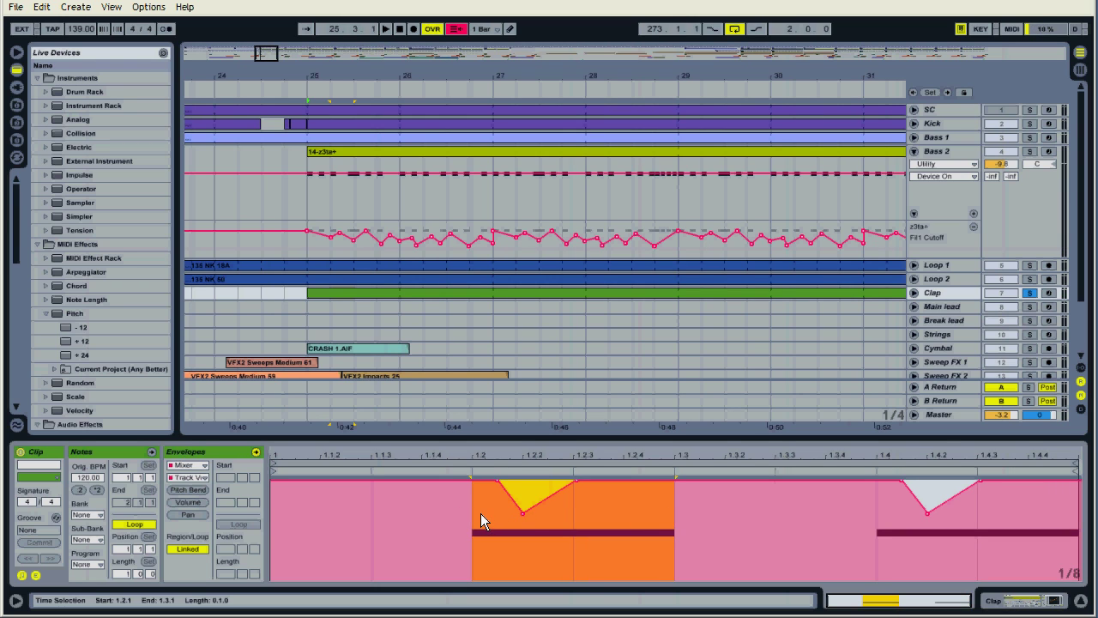
left_click(527, 517)
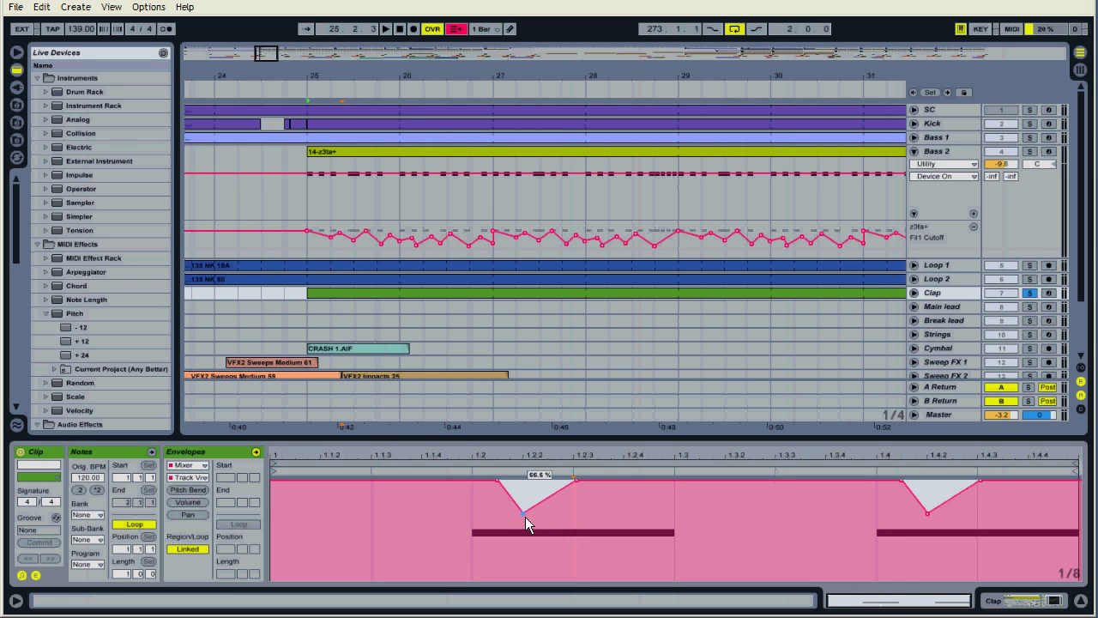
left_click(524, 514)
left_click(469, 519)
key("space")
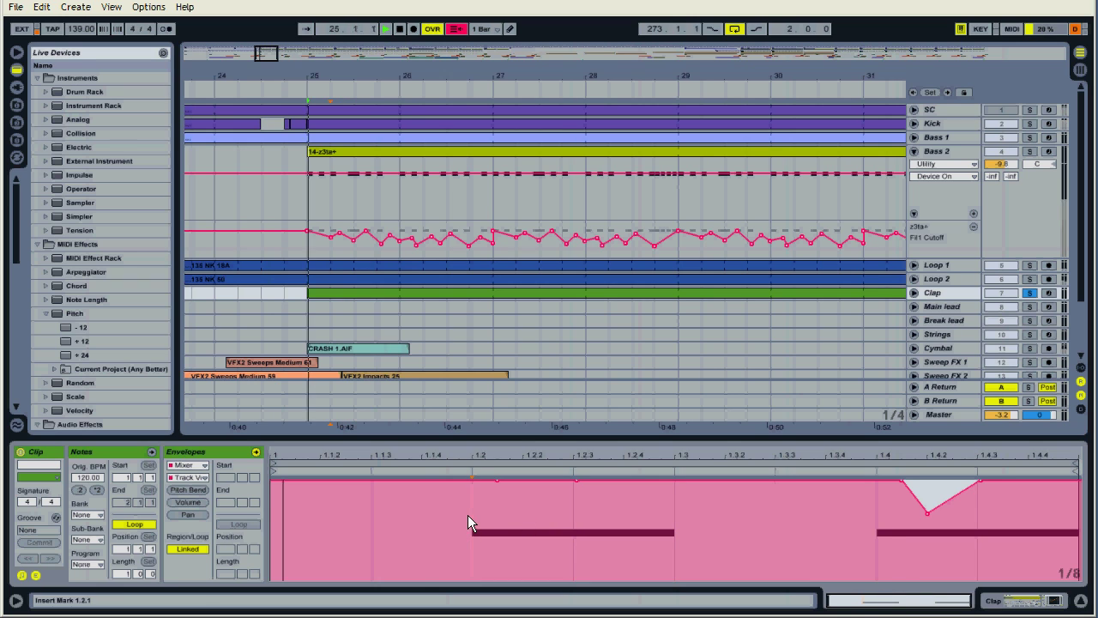
left_click(518, 510)
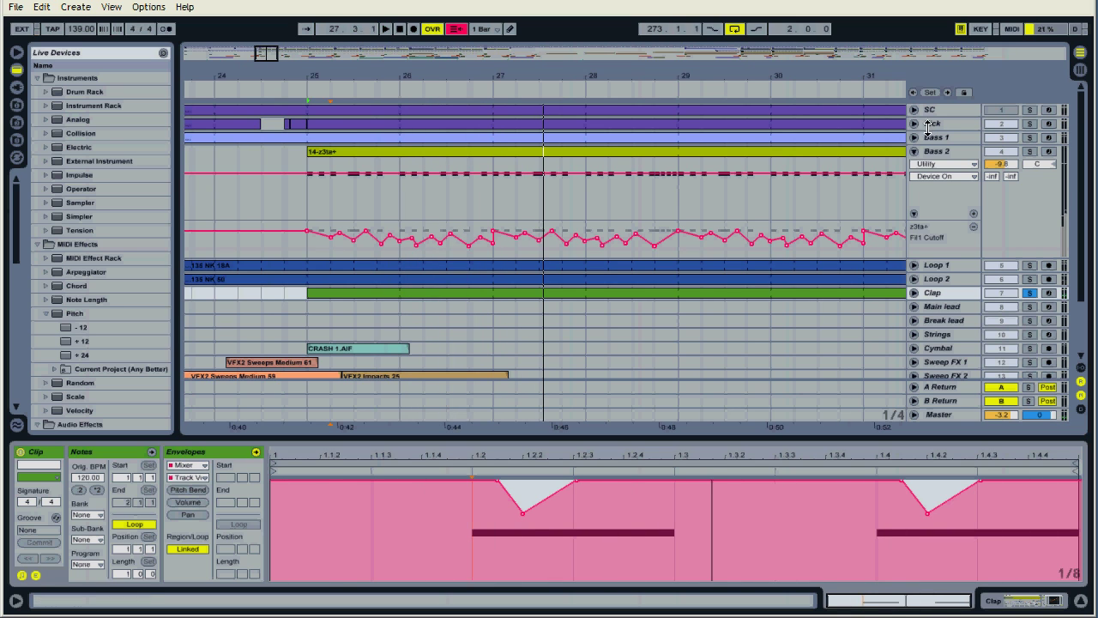
Collapse Bass 2, solo Main lead, play its clip from bar 151 and show the track's devices.
left_click(914, 151)
left_click_drag(790, 74, 449, 85)
left_click(941, 206)
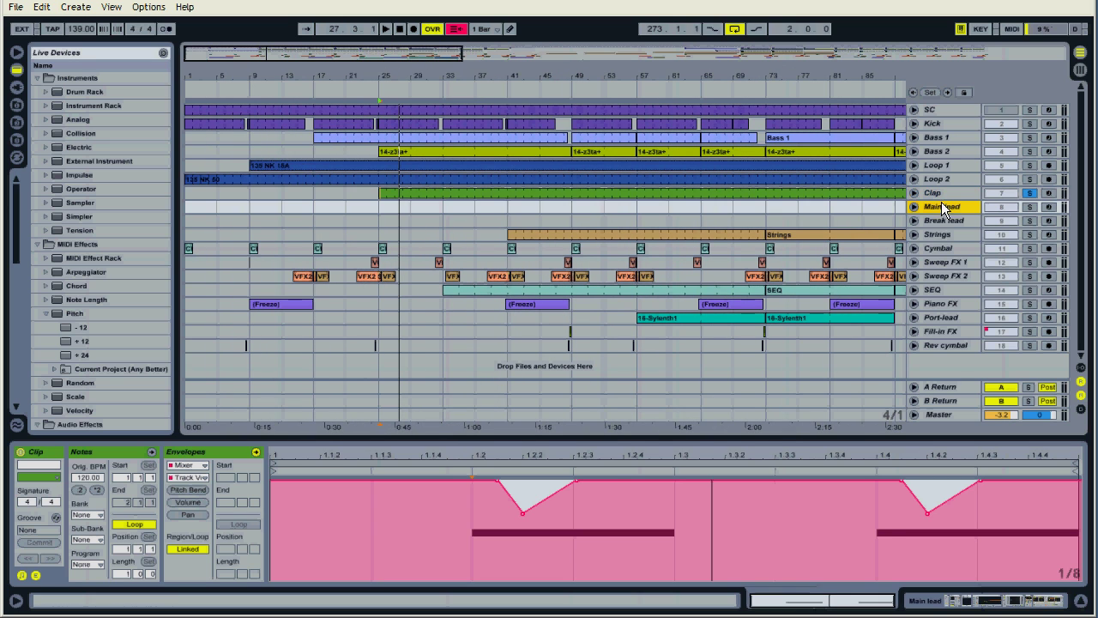
left_click_drag(875, 69, 573, 79)
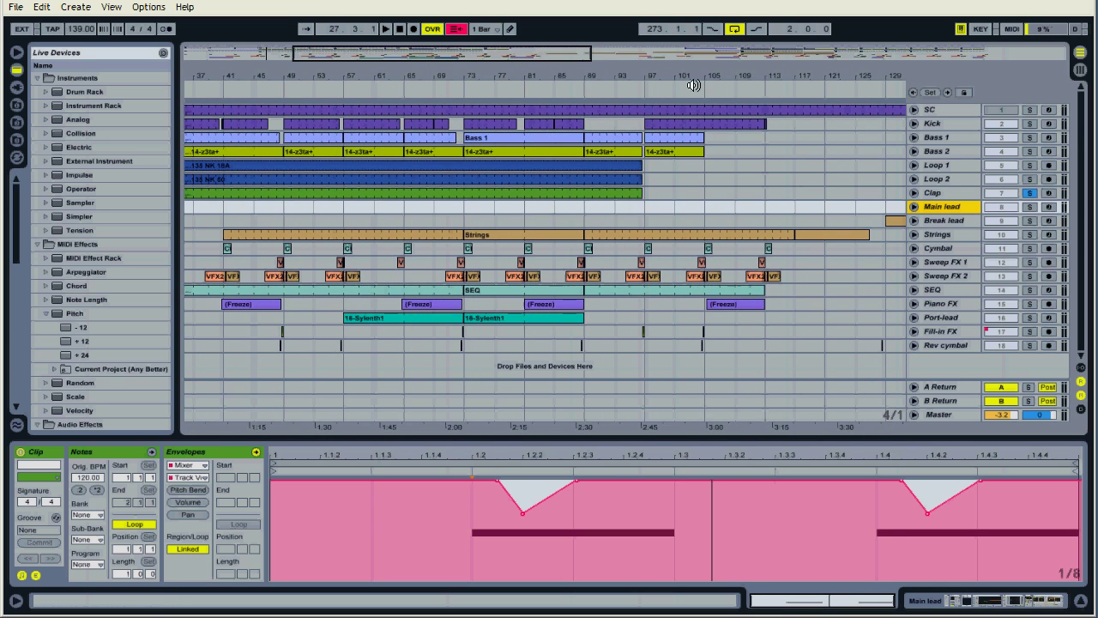
left_click_drag(810, 76, 500, 70)
left_click(728, 207)
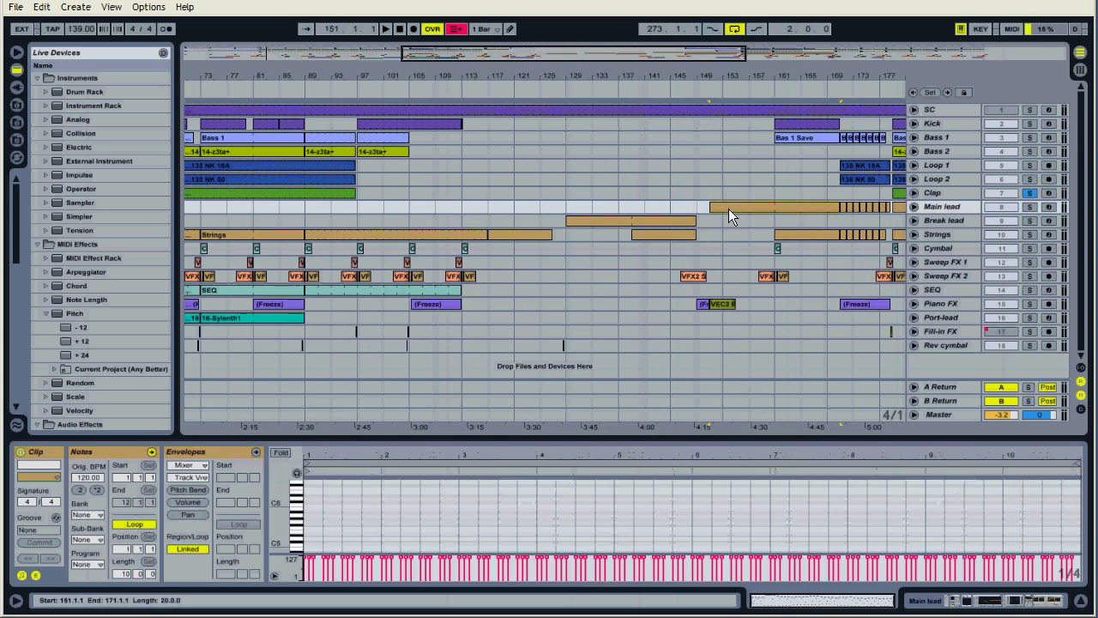
key("space")
key("shift+Tab")
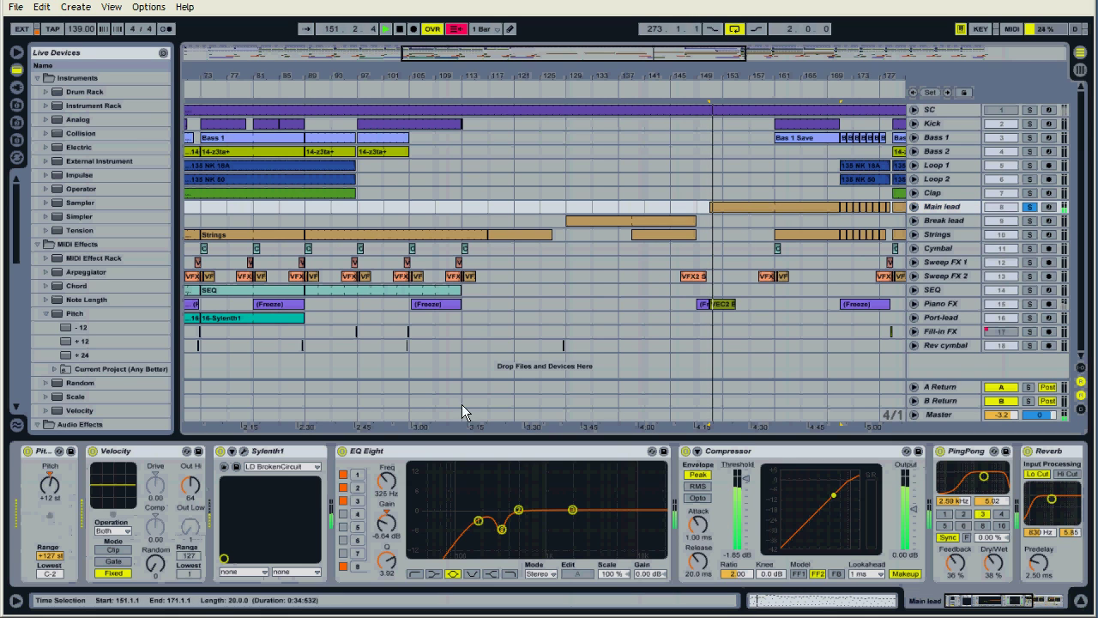
Examine the Main lead chain from Sylenth1's LD BrokenCircuit preset through to the Reverb.
left_click(268, 466)
left_click(277, 464)
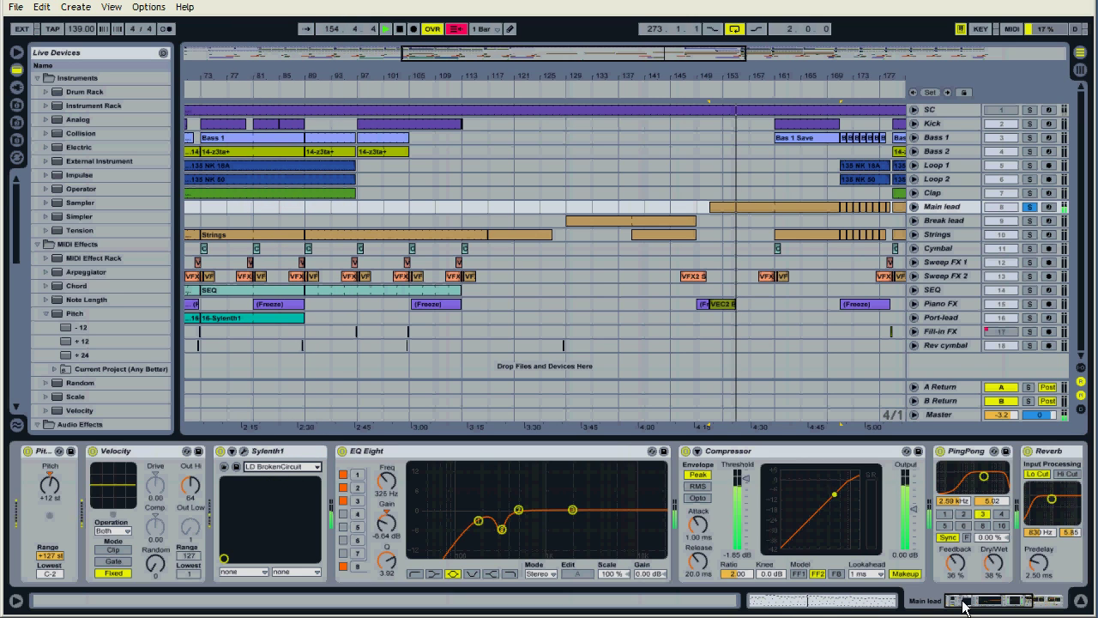
left_click_drag(974, 605, 1006, 604)
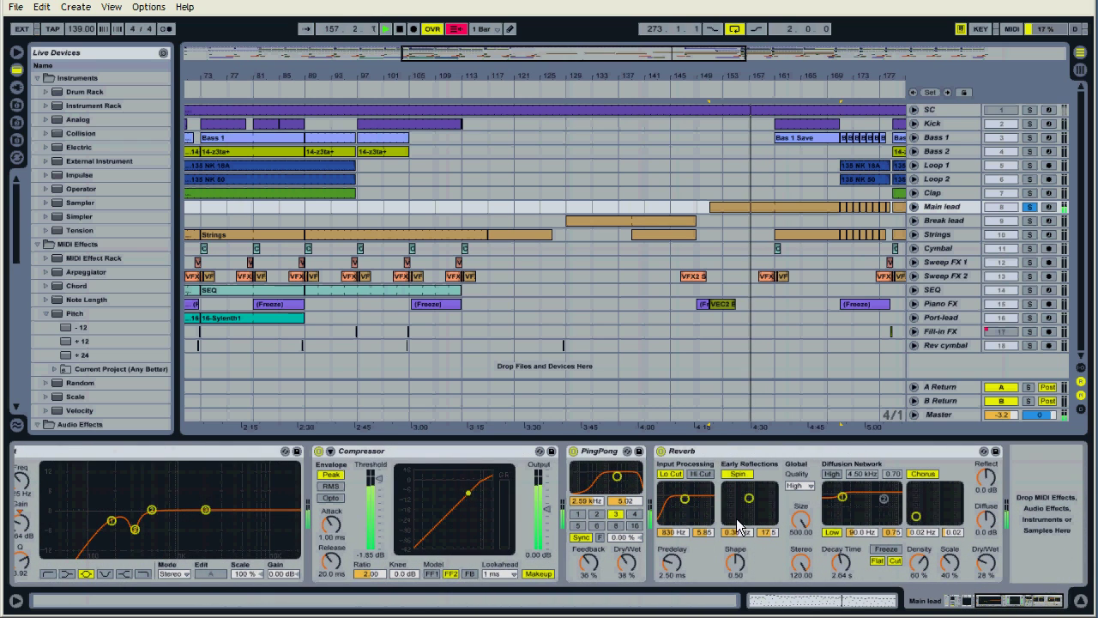
Solo Break lead instead of Main lead and play its clip from bar 129.
left_click(965, 221)
left_click(1030, 221)
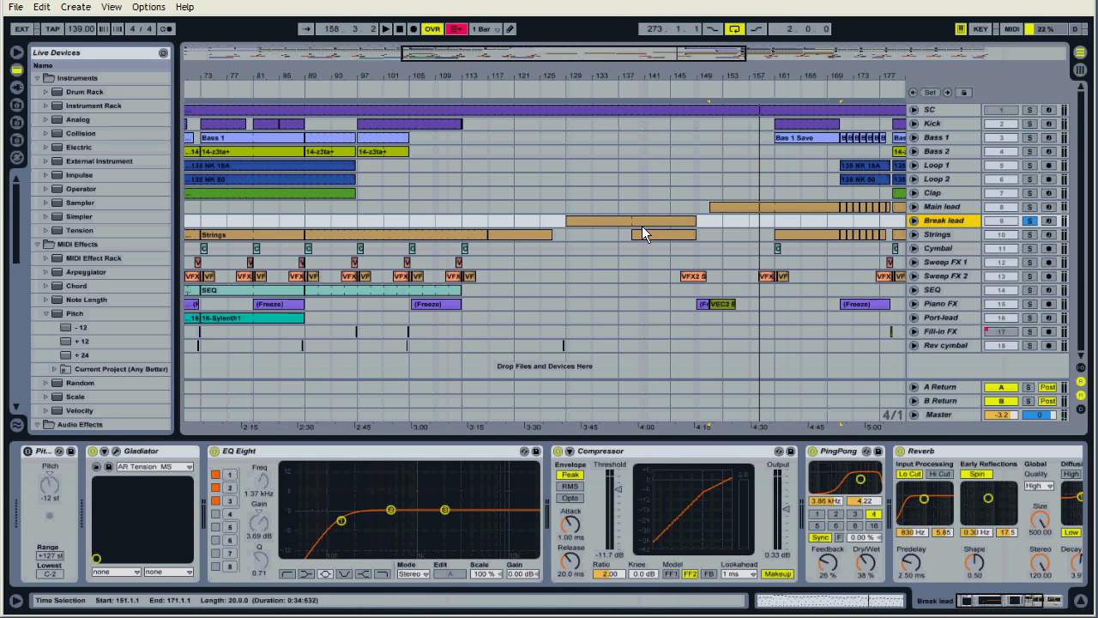
left_click(642, 225)
key("space")
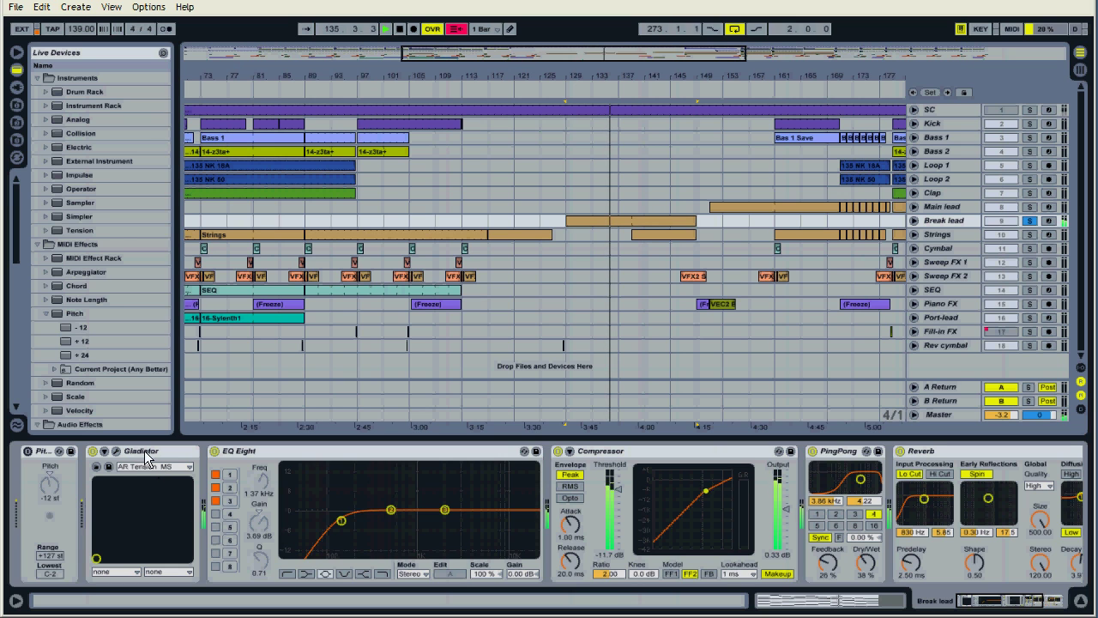
Examine the notes in the Break lead clip and the track's effects through to the Reverb, and stop playback.
key("shift+Tab")
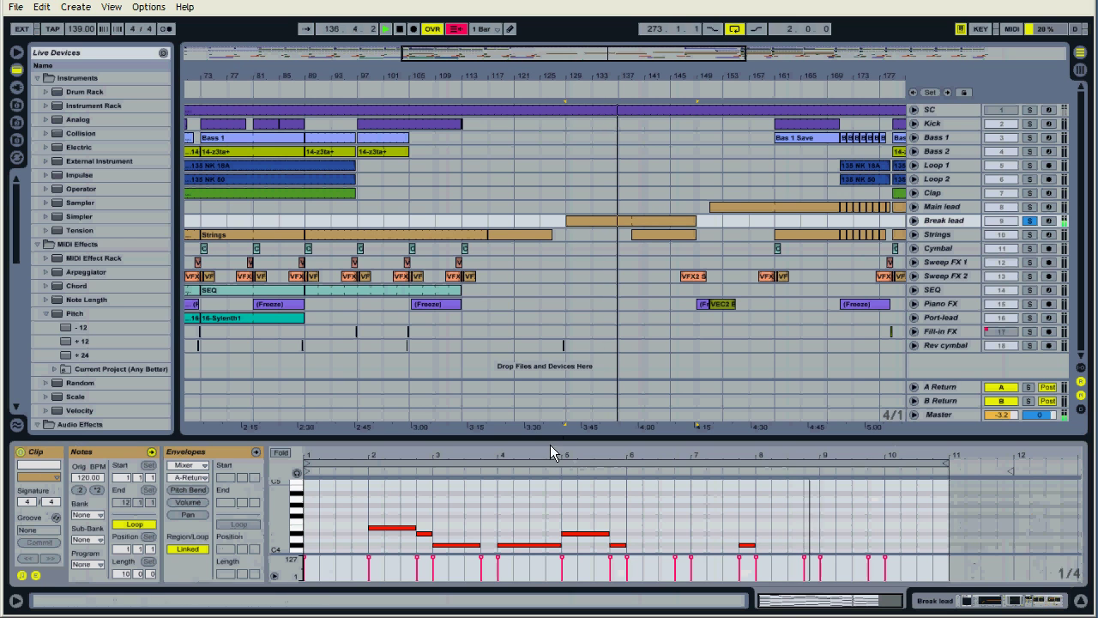
left_click_drag(554, 444, 575, 256)
left_click_drag(574, 322, 575, 470)
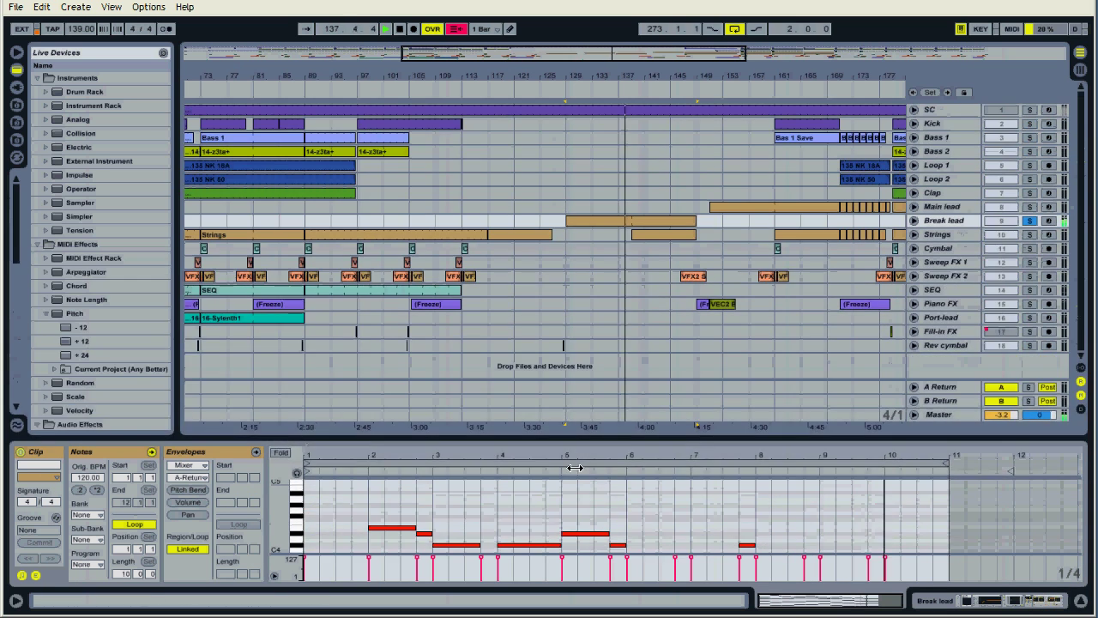
key("shift+Tab")
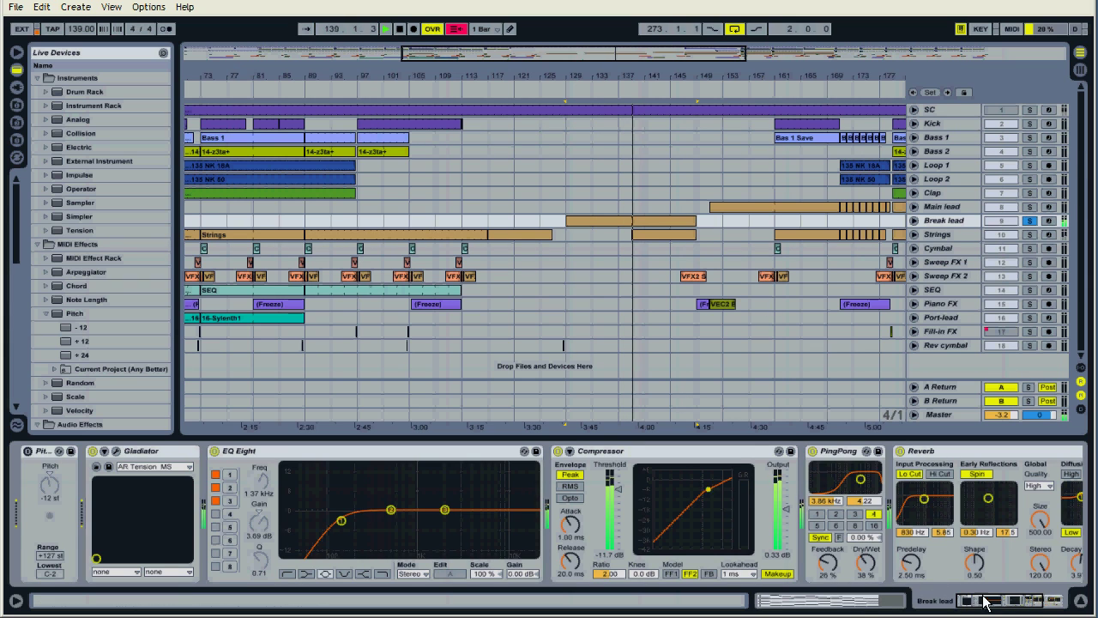
left_click_drag(983, 599, 1038, 608)
key("space")
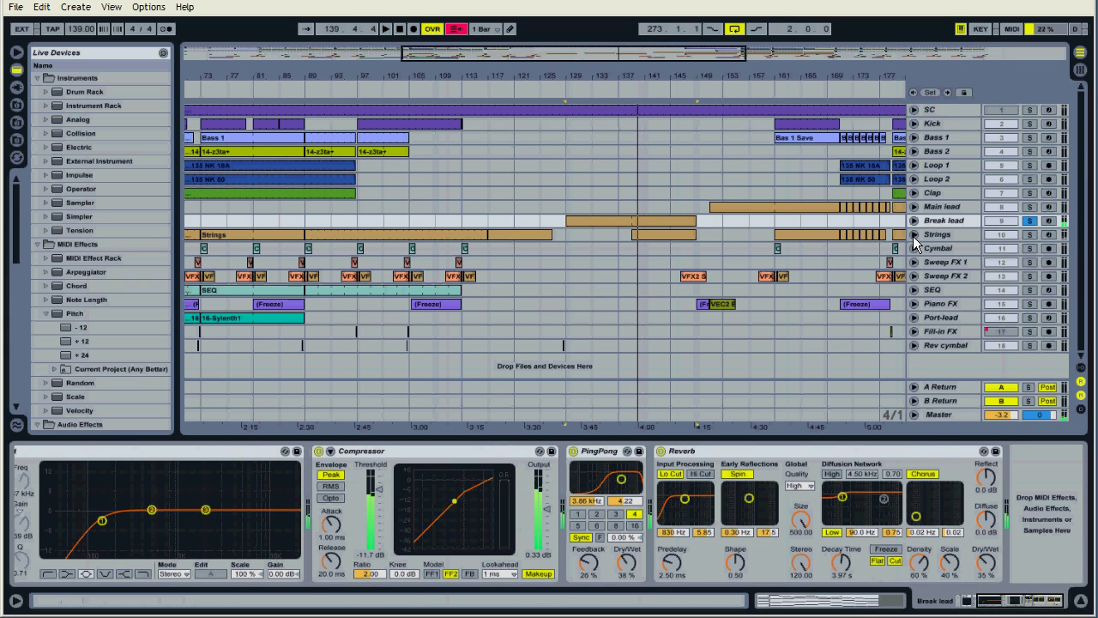
Expand and solo the Strings track and play its clip from bar 73.
left_click(913, 236)
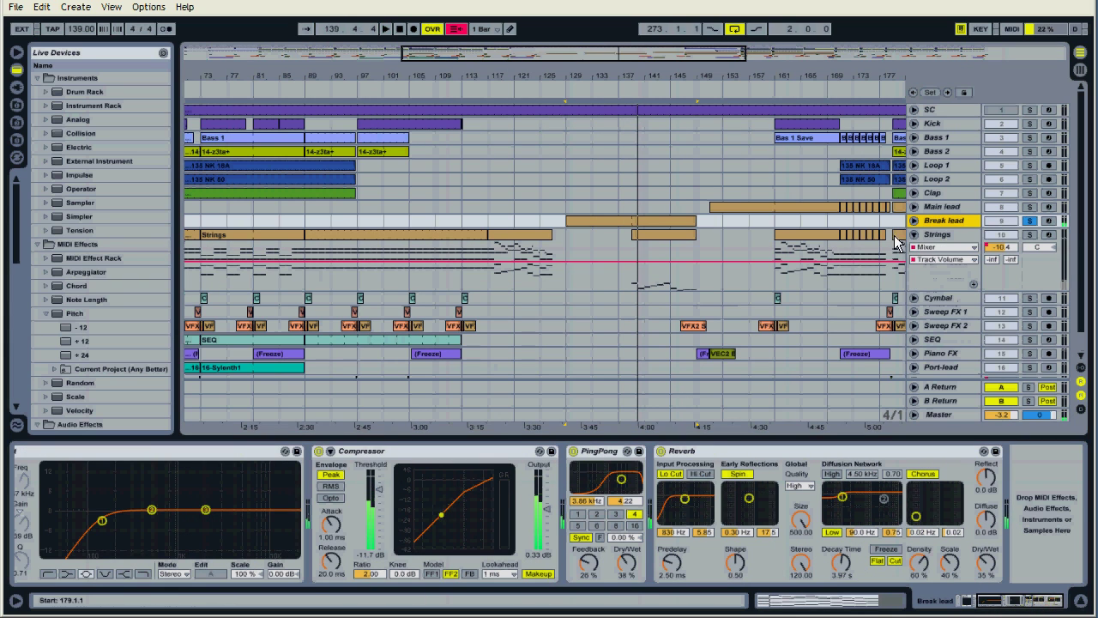
left_click(260, 232)
key("space")
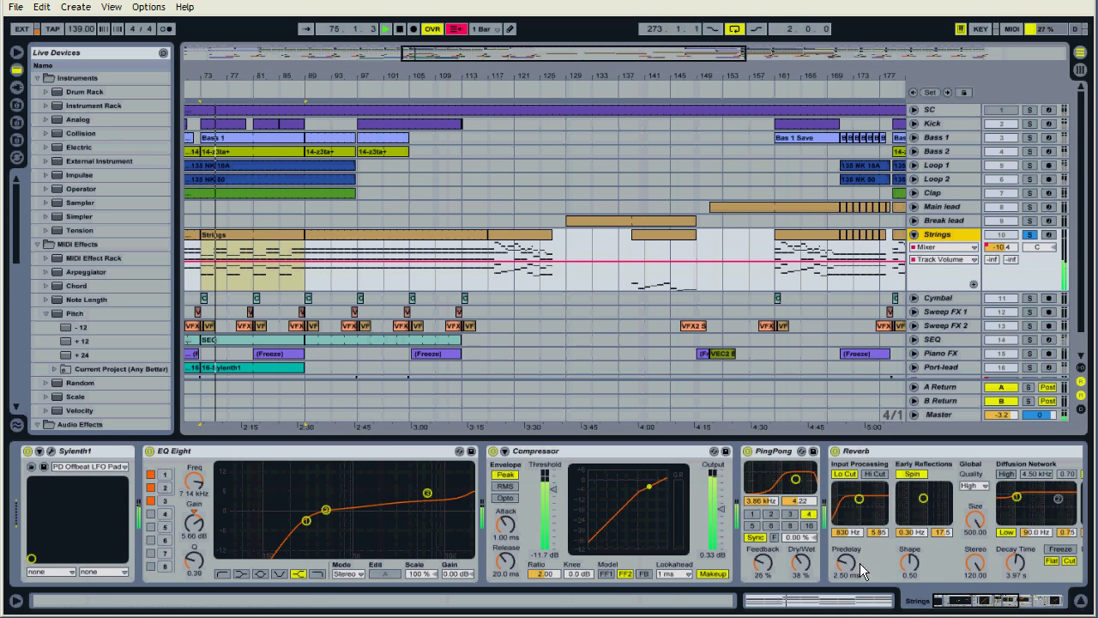
Examine the Strings effect chain through to the sidechain Compressor, and select its Sylenth1 instrument.
left_click_drag(943, 599, 1060, 603)
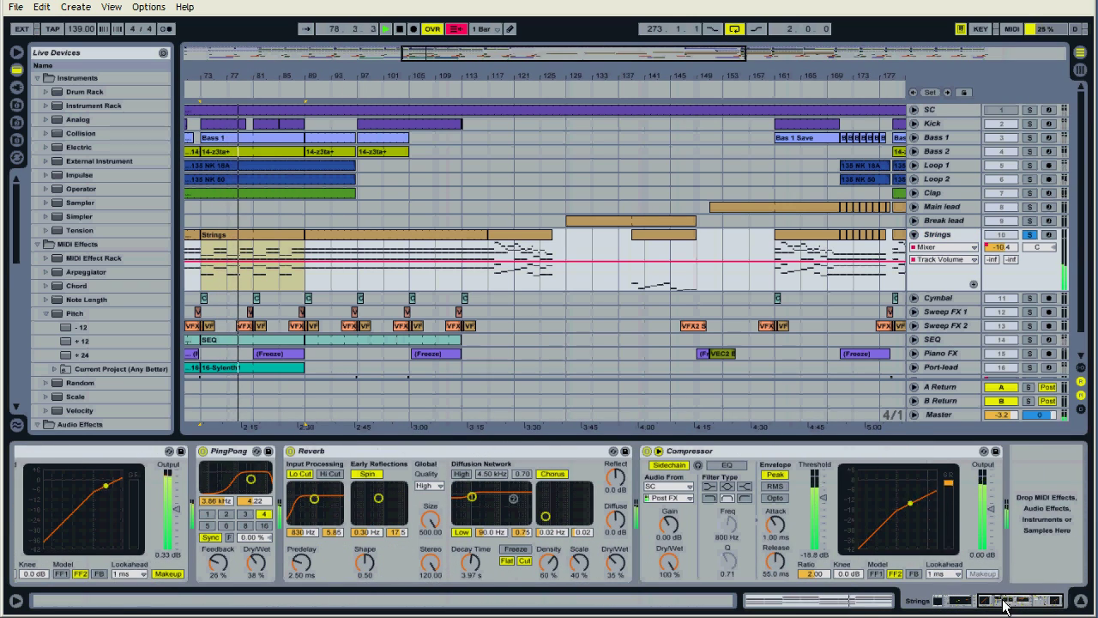
left_click_drag(1004, 604, 935, 600)
left_click(79, 451)
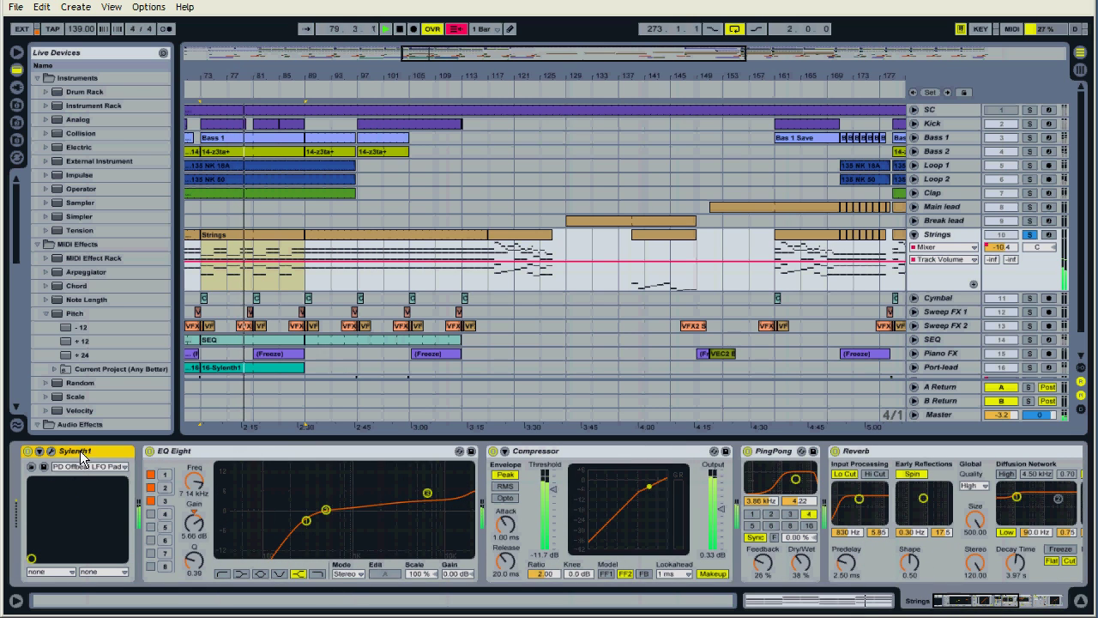
Collapse Strings, solo and expand Cymbal, and play its crash from bar 105.
left_click(914, 234)
left_click(948, 248)
key("space")
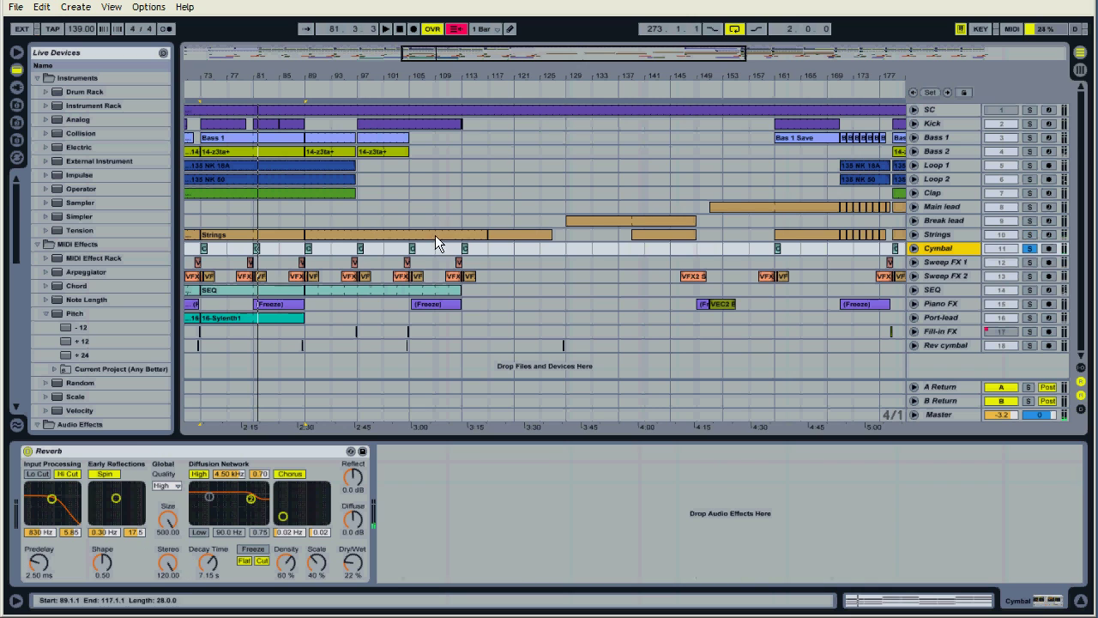
left_click_drag(422, 82, 409, 246)
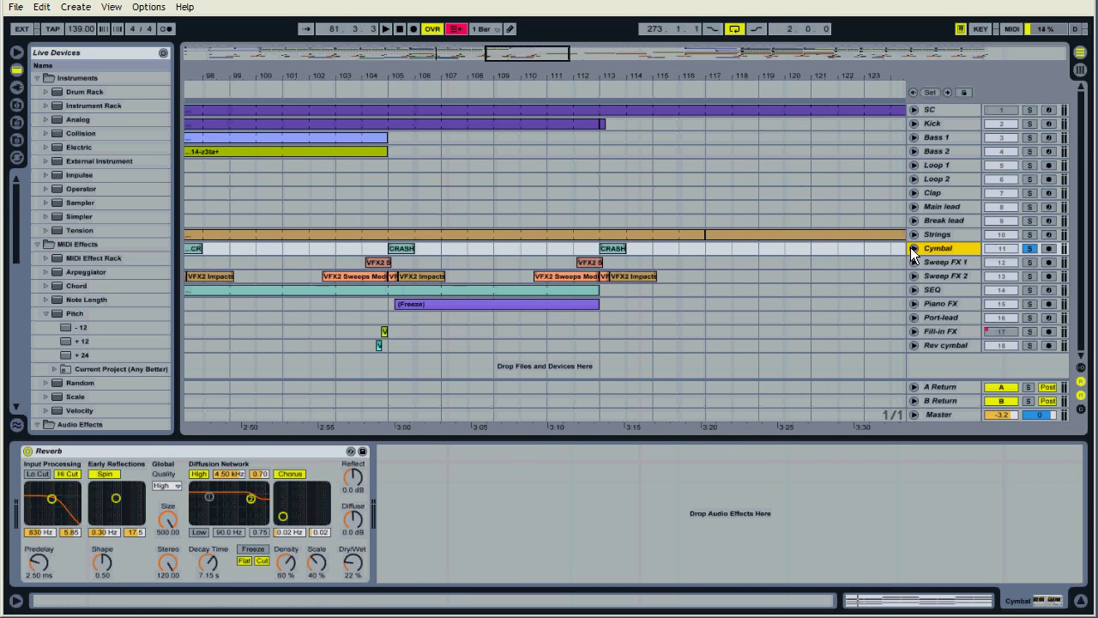
left_click(914, 248)
left_click(414, 285)
key("space")
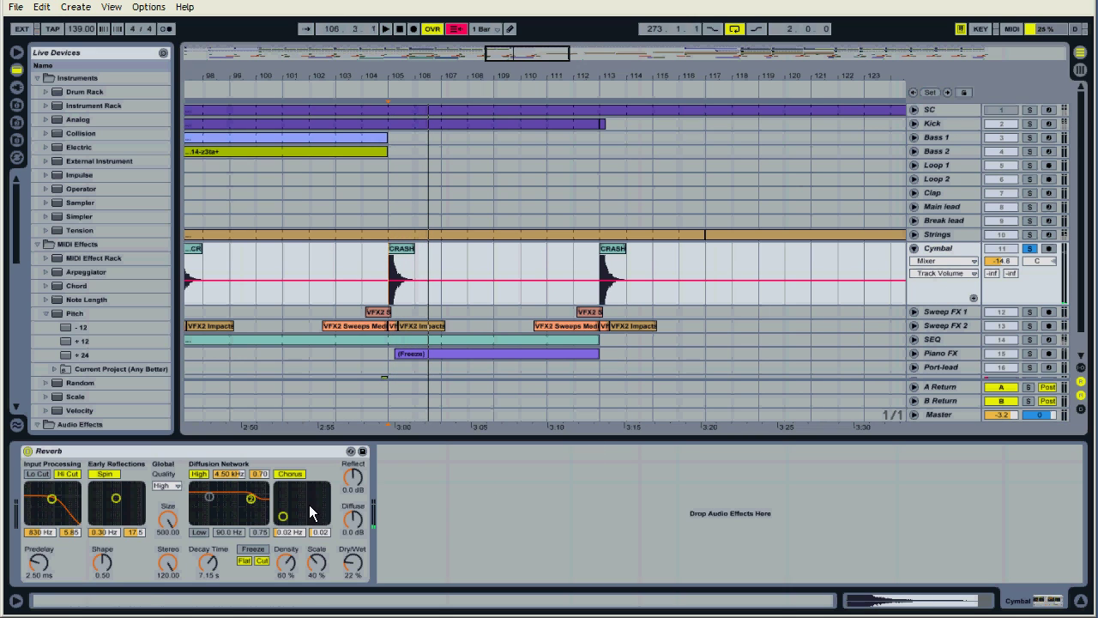
Collapse Cymbal, solo and expand Sweep FX 1, and play its sweep clip at bar 104.
left_click(914, 249)
left_click(936, 264)
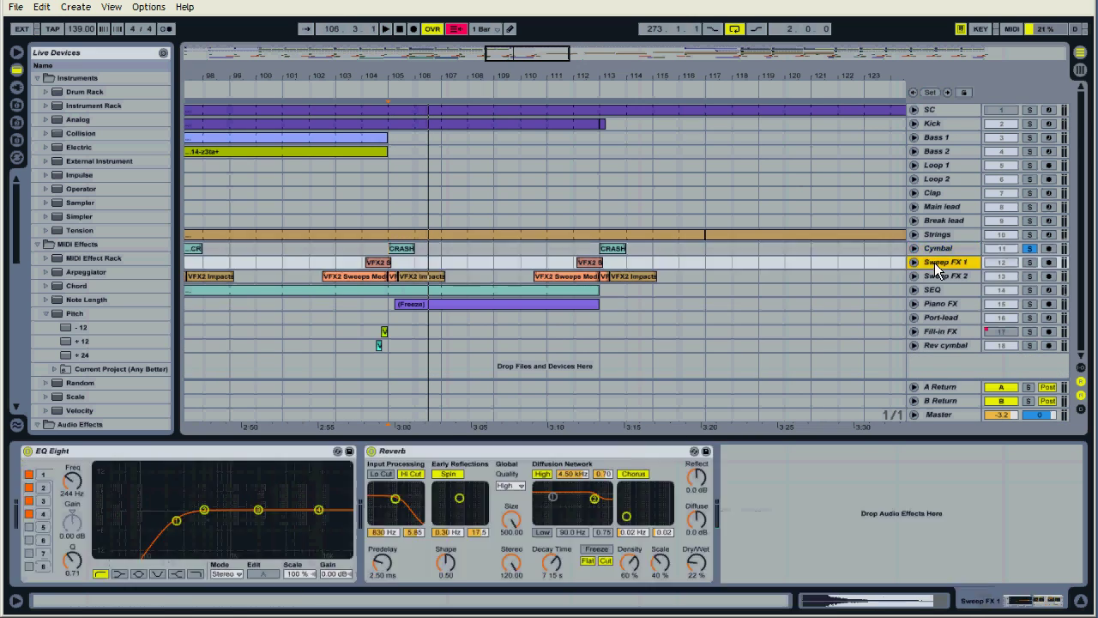
left_click(914, 263)
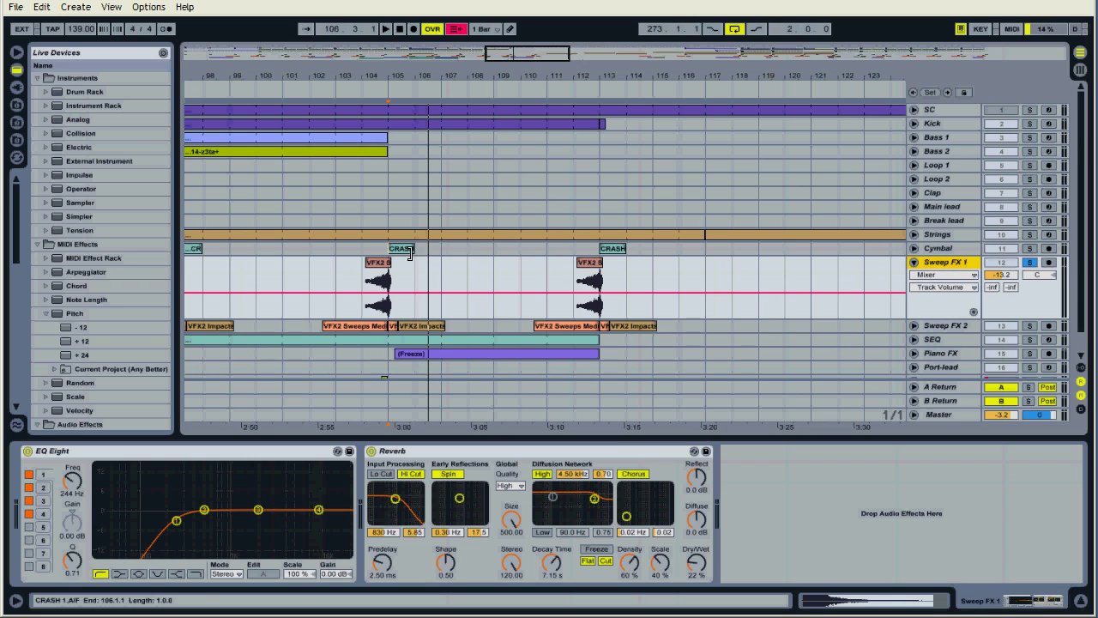
left_click(385, 262)
key("space")
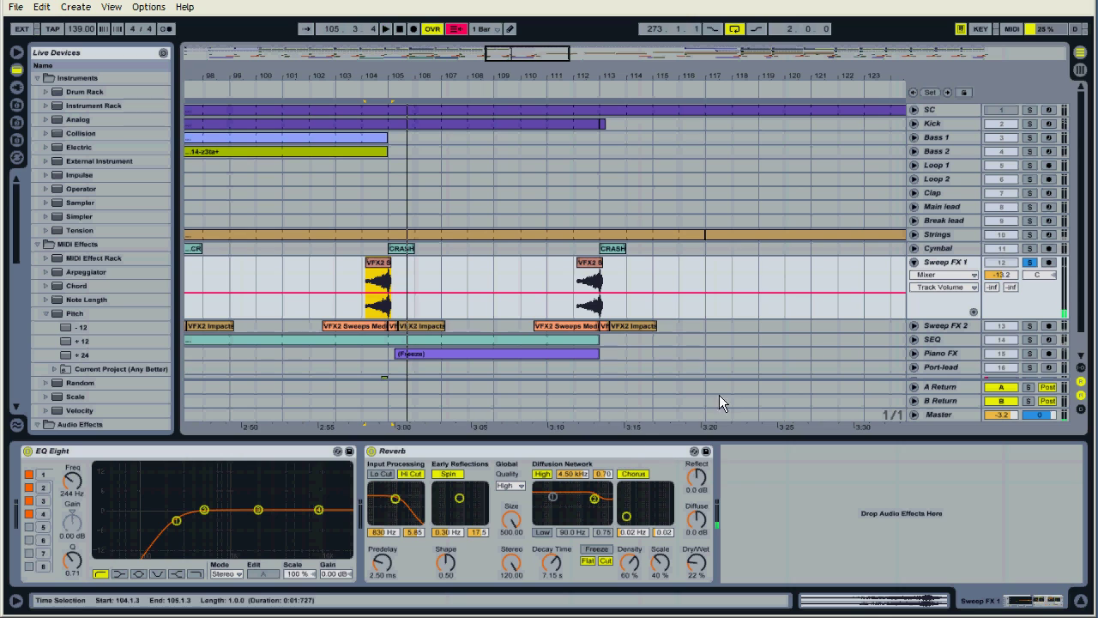
Collapse Sweep FX 1, expand and solo Sweep FX 2, and play its VFX2 Sweeps clip from bar 110.
left_click(913, 262)
left_click(914, 275)
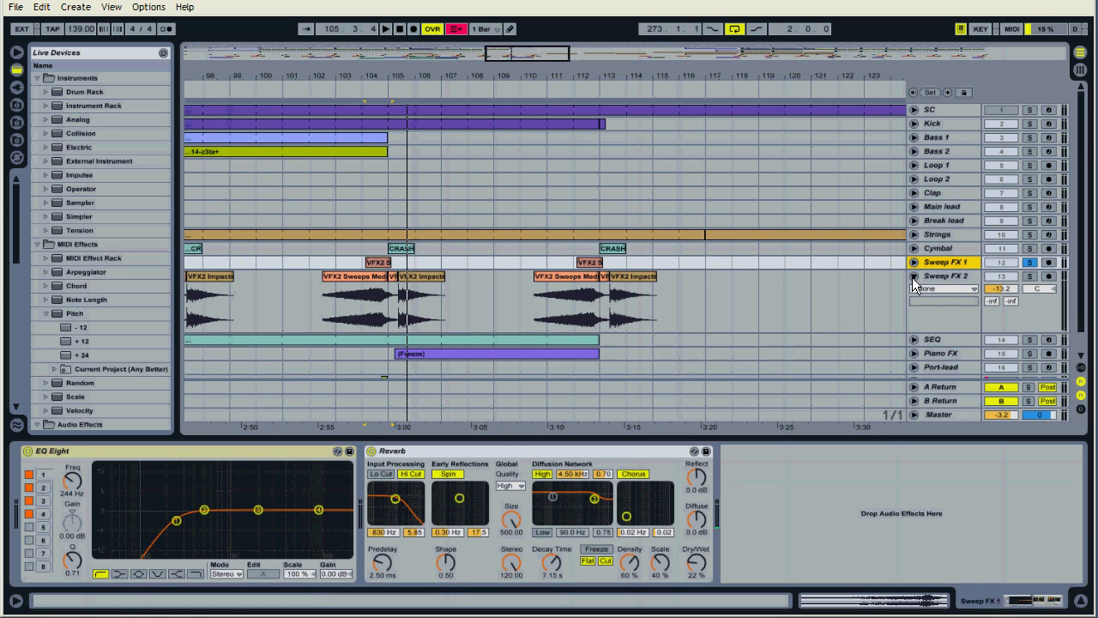
left_click(578, 276)
key("space")
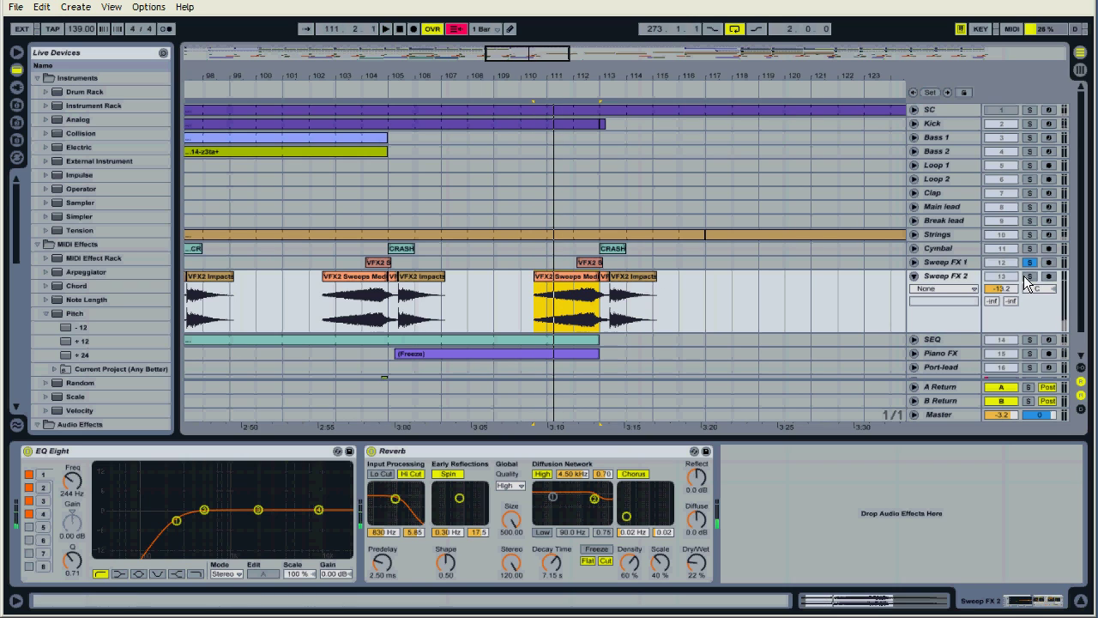
left_click(1030, 276)
key("space")
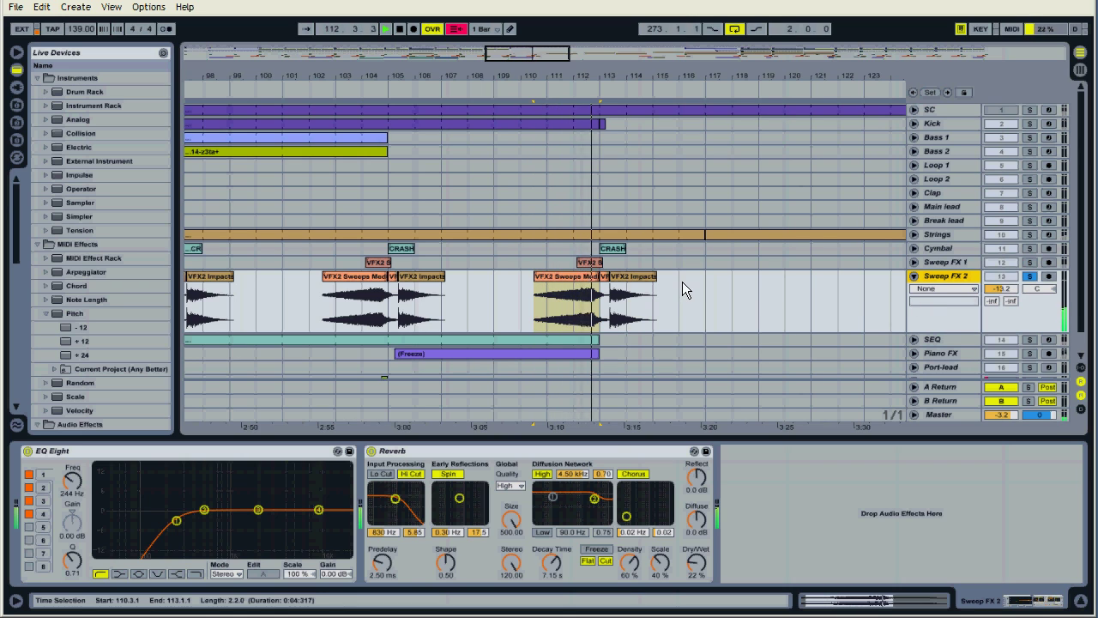
Collapse Sweep FX 2, expand and solo SEQ, and play its first clip from bar 33.
left_click(914, 276)
left_click(914, 286)
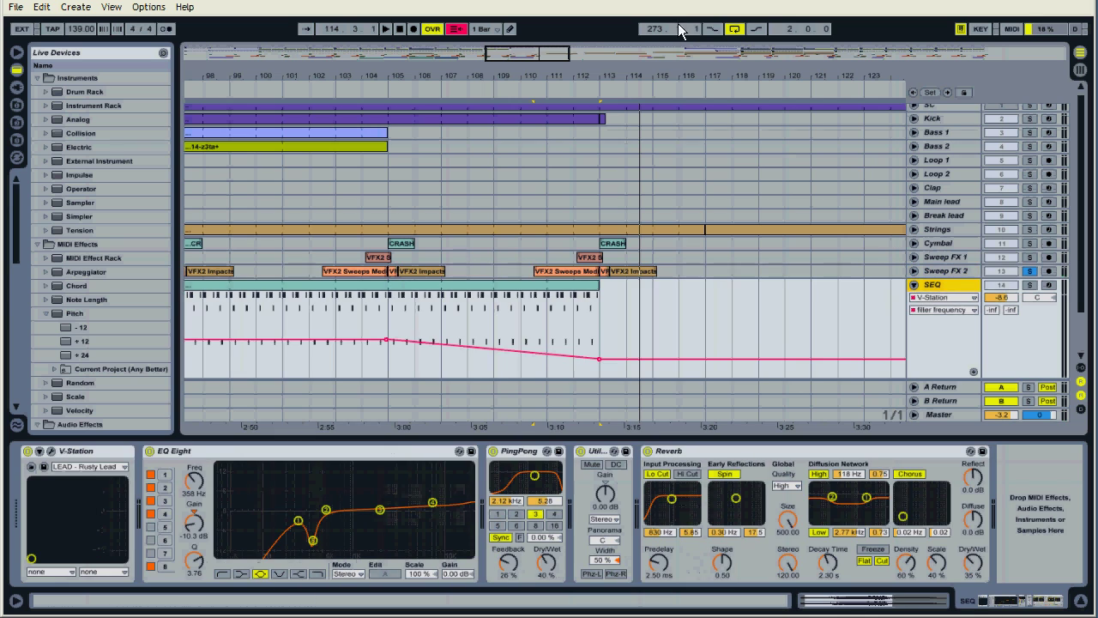
left_click_drag(708, 73, 478, 83)
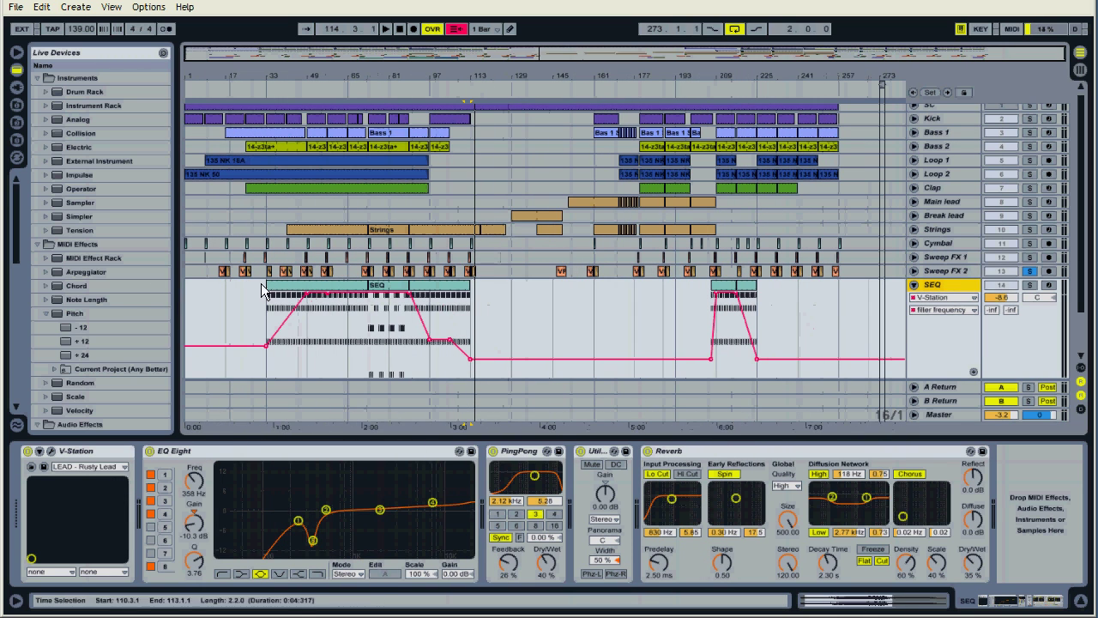
left_click_drag(270, 286, 350, 360)
key("space")
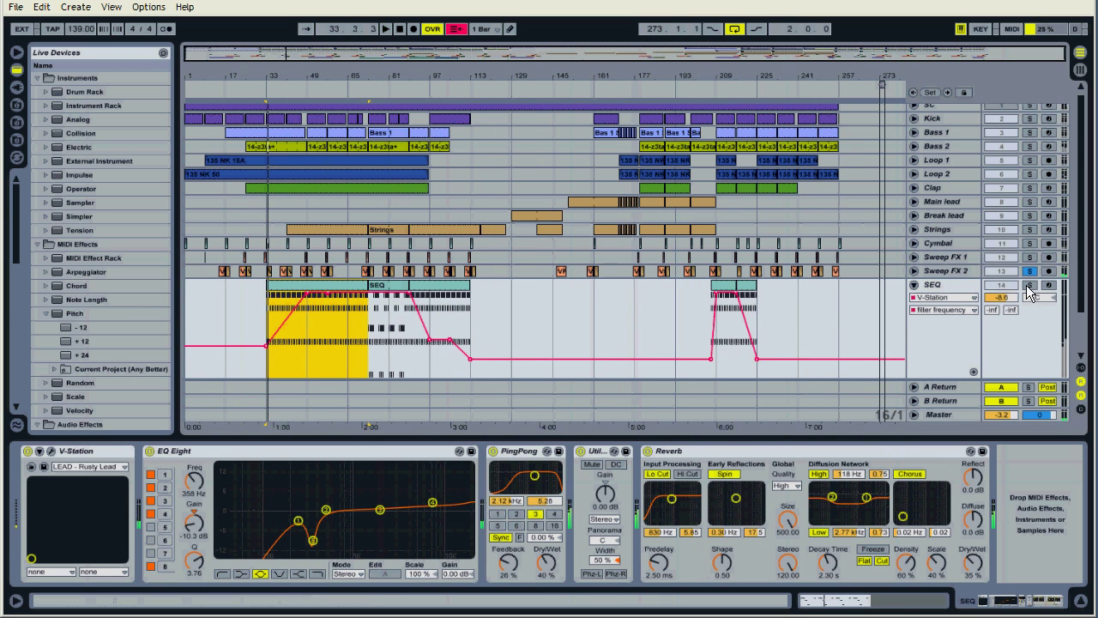
left_click(1030, 290)
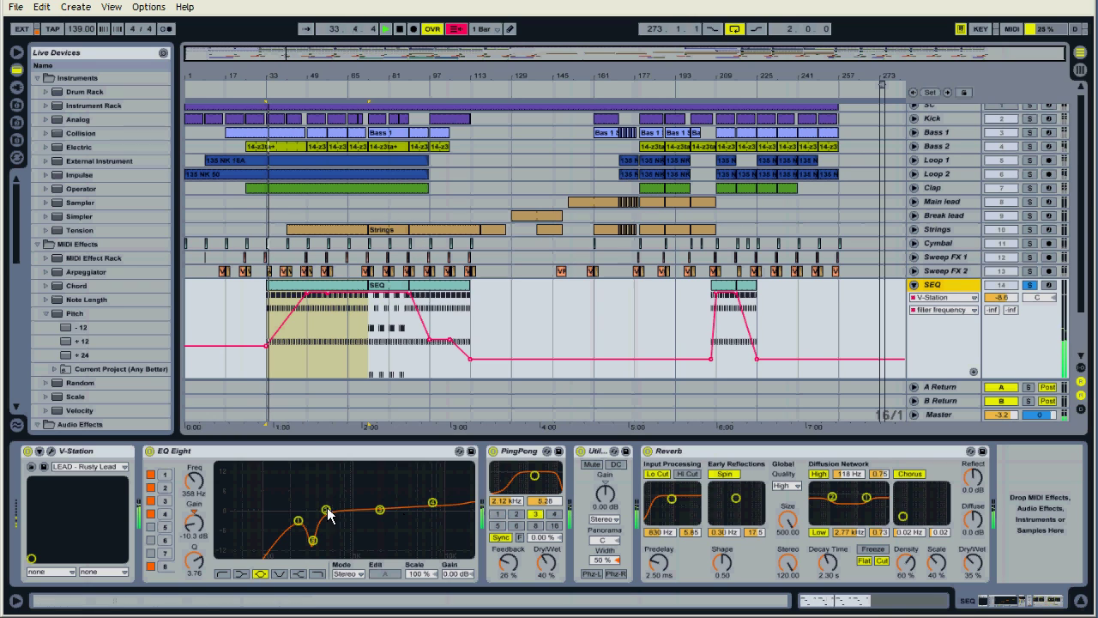
Examine the EQ Eight and PingPong effects on SEQ, and select its clip at bar 73.
left_click(315, 454)
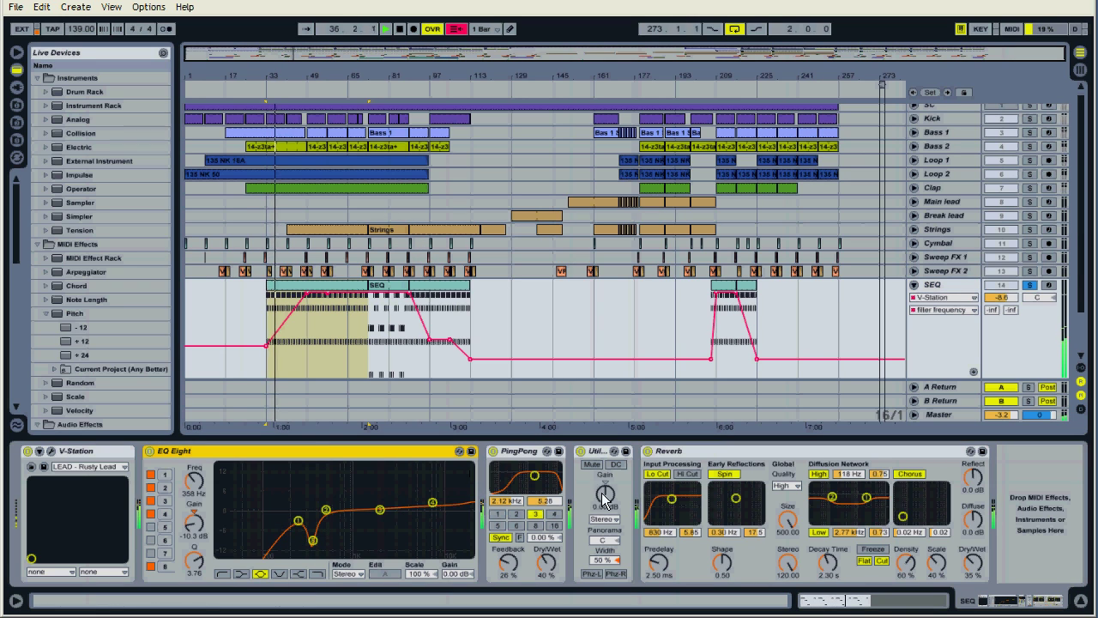
left_click(531, 454)
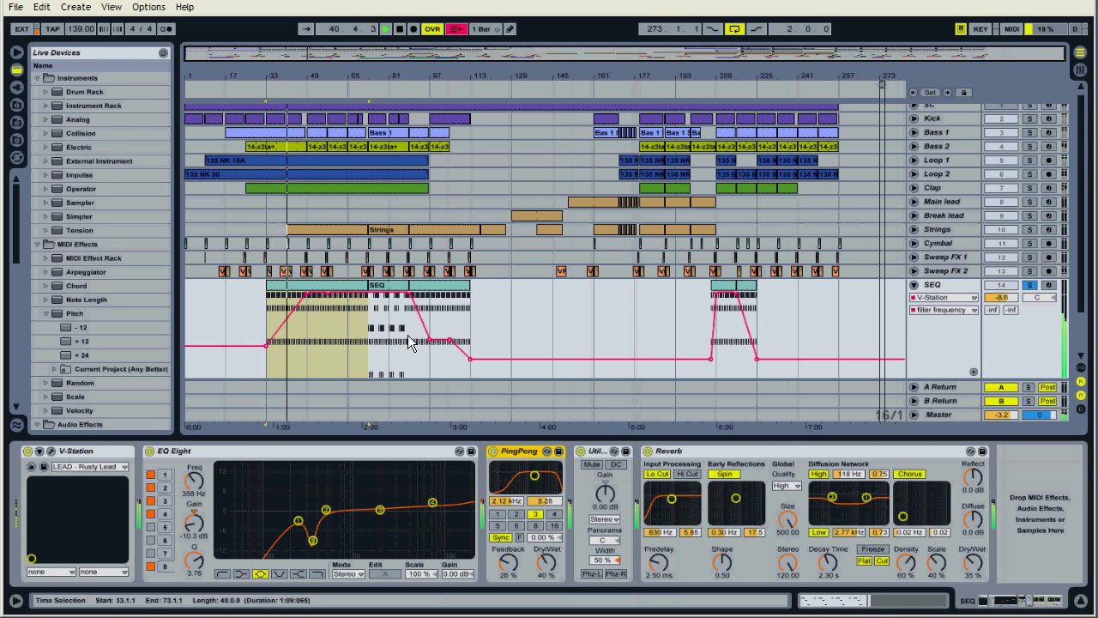
left_click(386, 296)
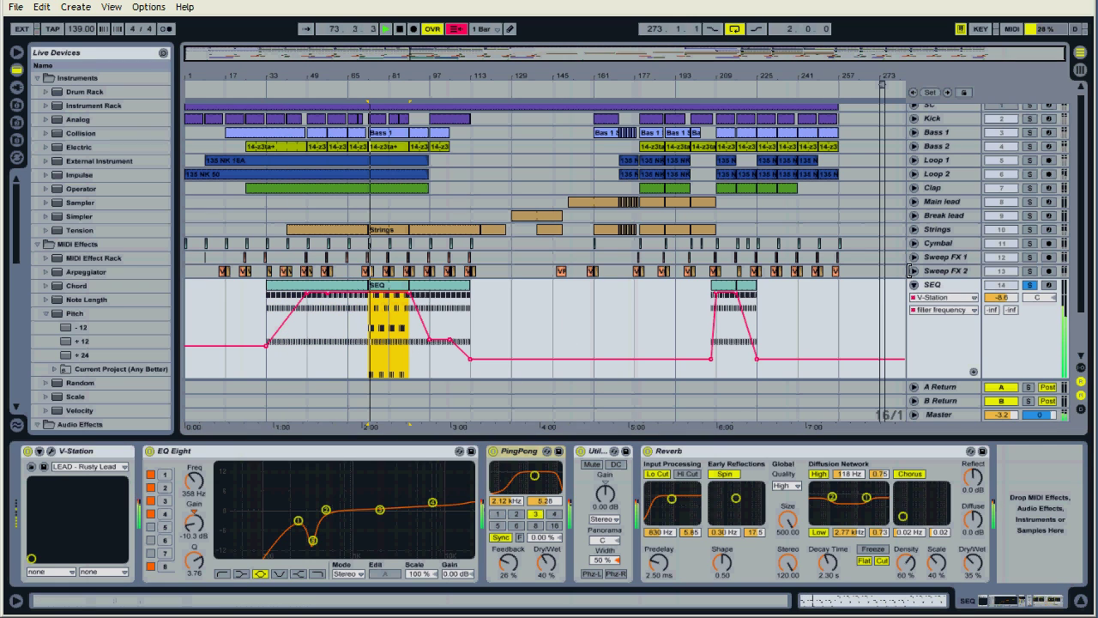
Collapse SEQ, solo Piano FX, play its (Freeze) clip from bar 81 and open that clip's sample view.
left_click(913, 284)
left_click(937, 306)
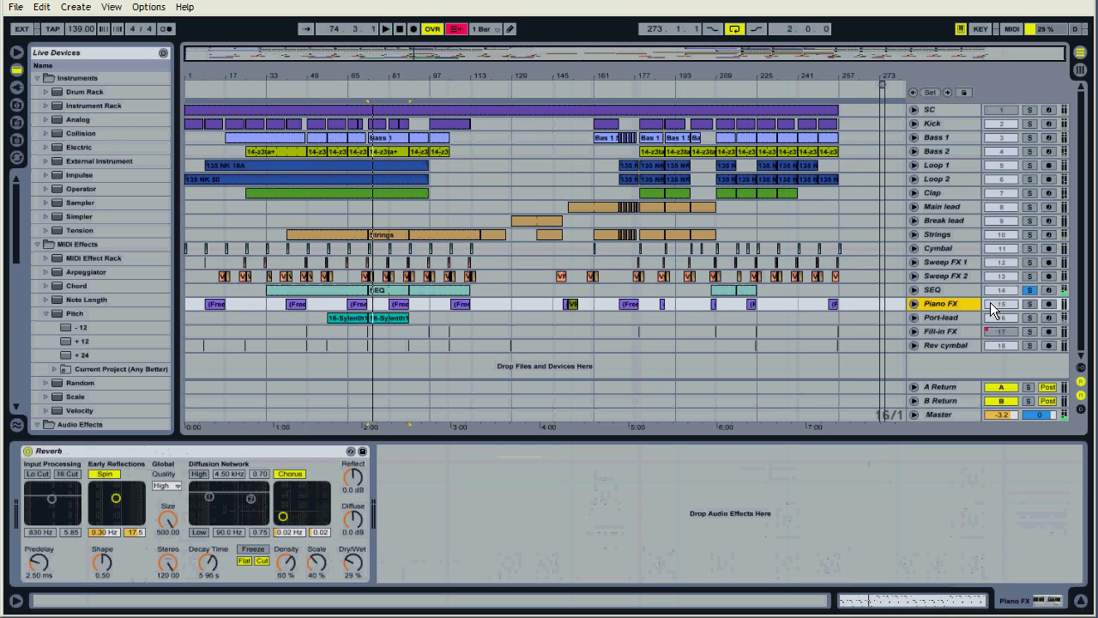
left_click(1029, 305)
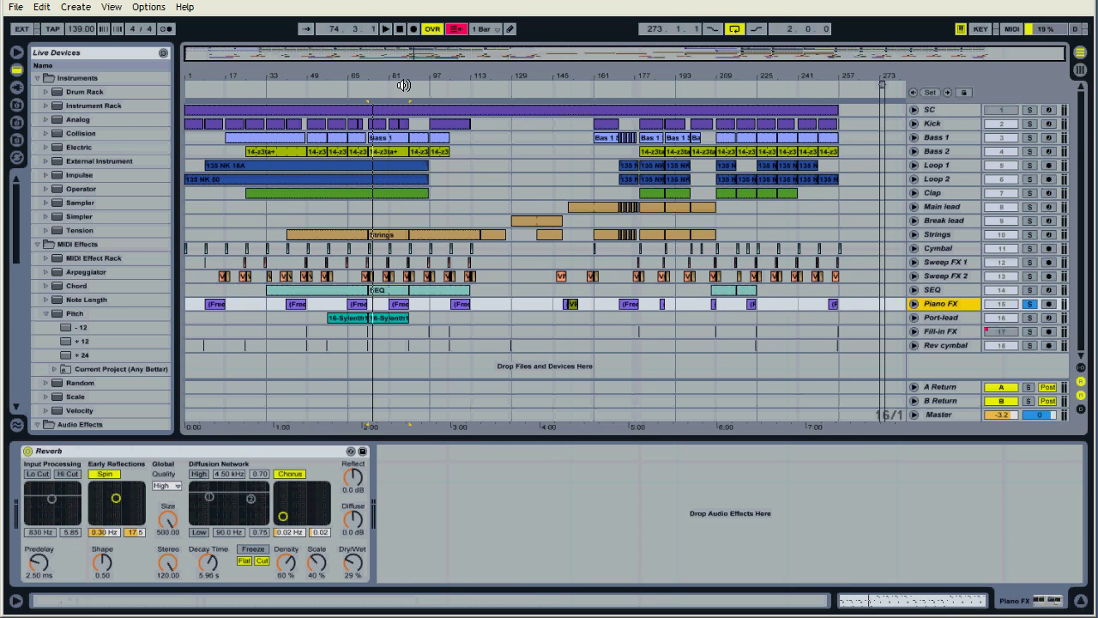
left_click_drag(406, 81, 407, 92)
left_click(400, 306)
key("ctrl+l")
key("space")
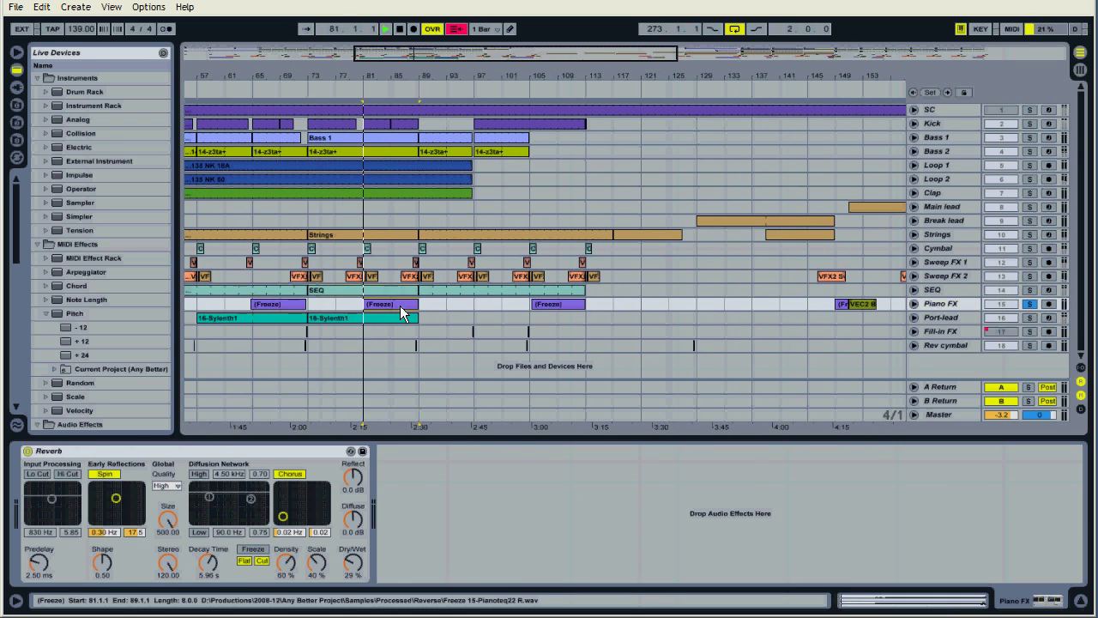
double_click(403, 313)
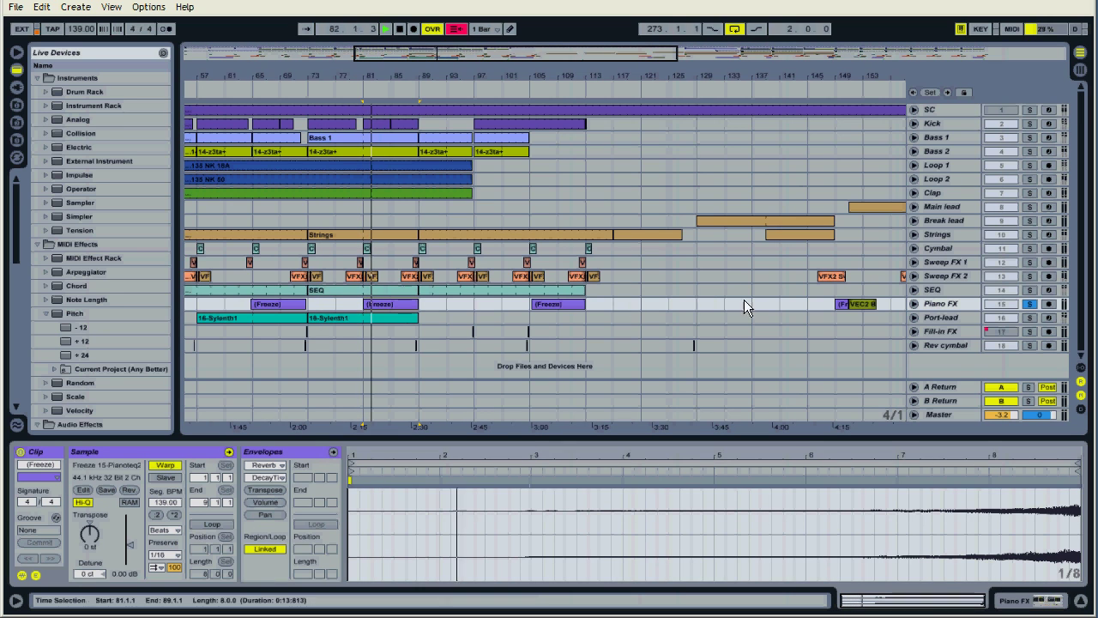
Expand Piano FX, play the end of the reversed clip from bar 88, and show the track's Reverb.
left_click(912, 303)
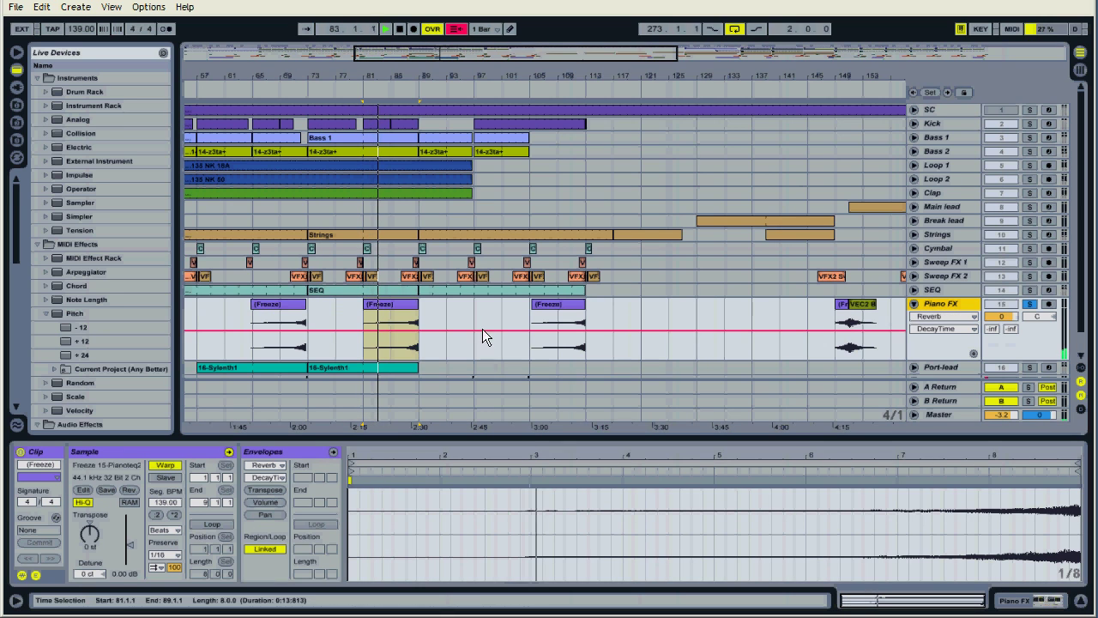
key("ctrl+1")
left_click(412, 317)
key("space")
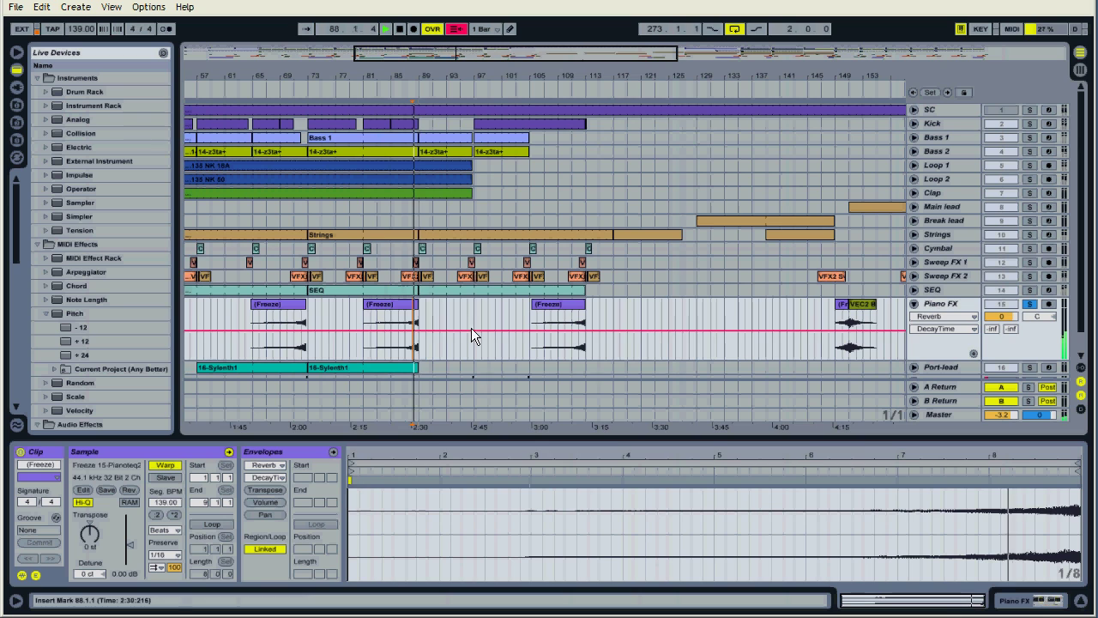
double_click(961, 303)
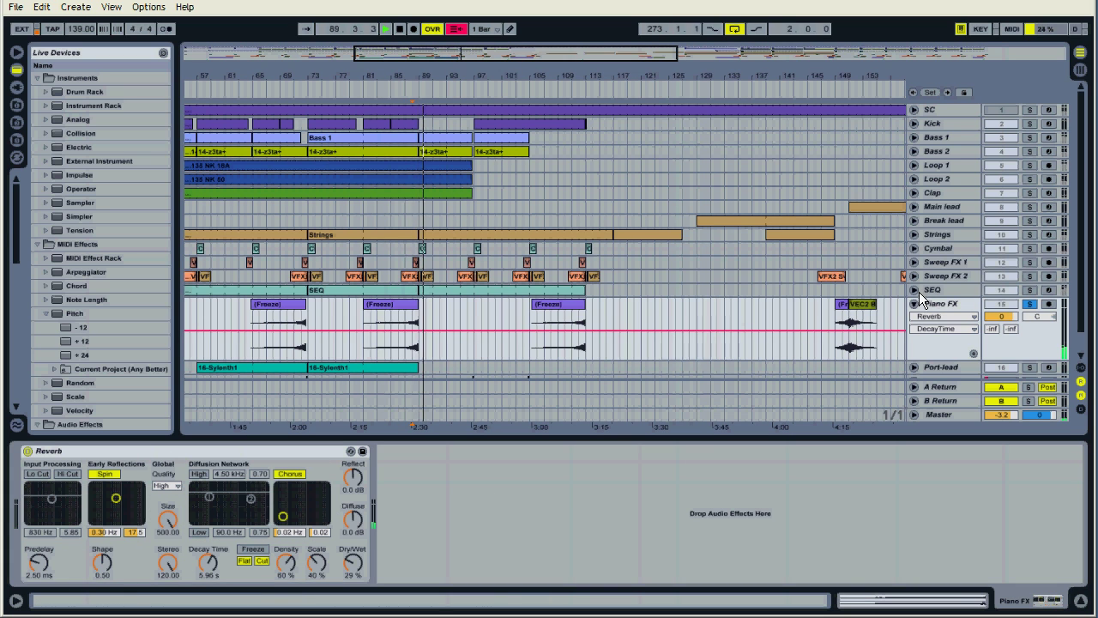
Collapse Piano FX, solo Port-lead, play its clip from bar 73 and view its effect chain through to the Reverb.
left_click(914, 304)
left_click(947, 317)
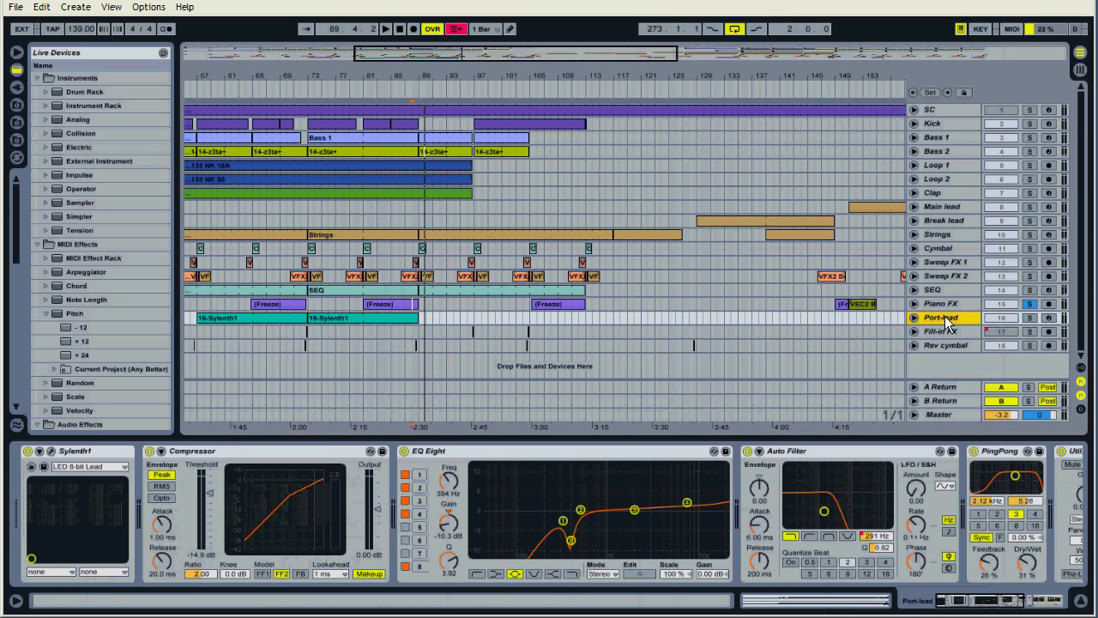
left_click(1029, 317)
left_click(306, 338)
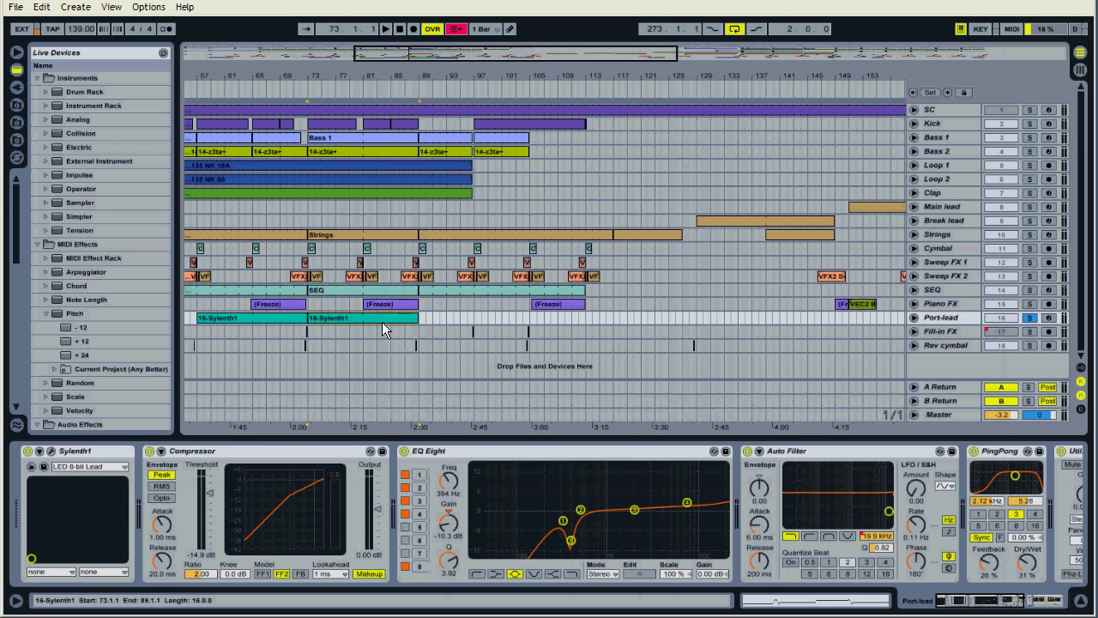
key("space")
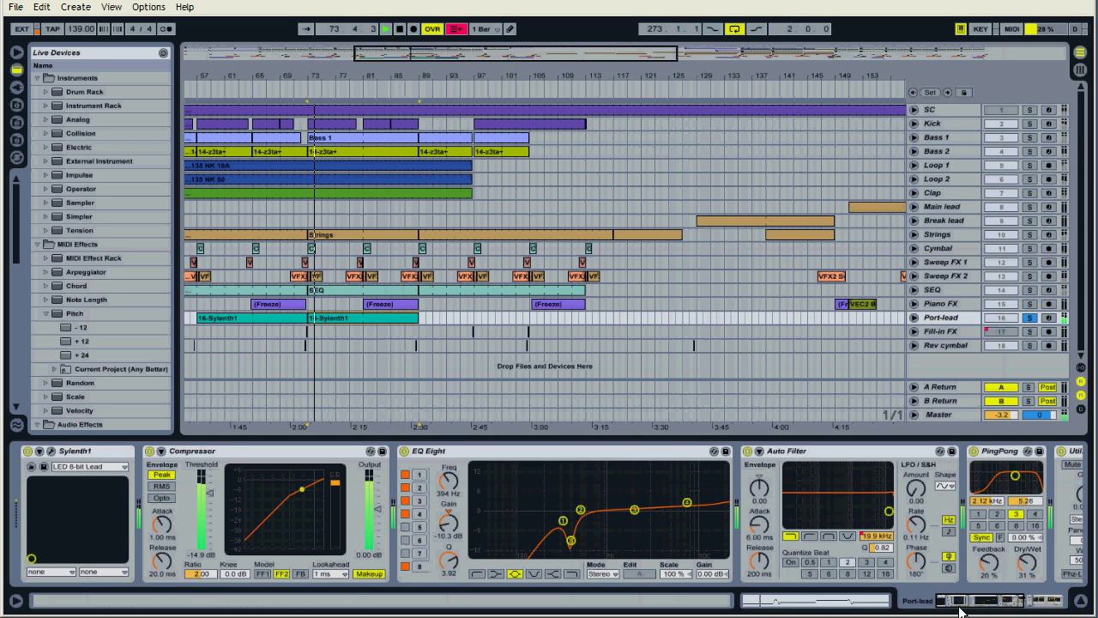
left_click_drag(973, 602, 1024, 599)
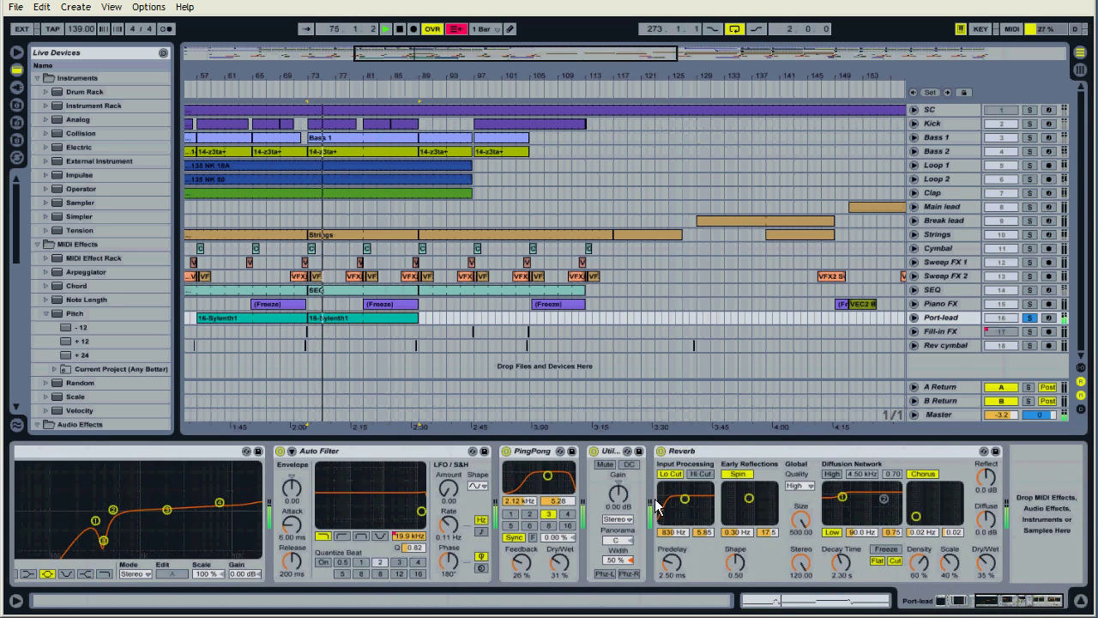
Expand and solo Fill-in FX, and play the lead-up to its VEC3 fill clip just before bar 73.
left_click(952, 330)
left_click_drag(294, 75, 305, 75)
left_click(480, 334)
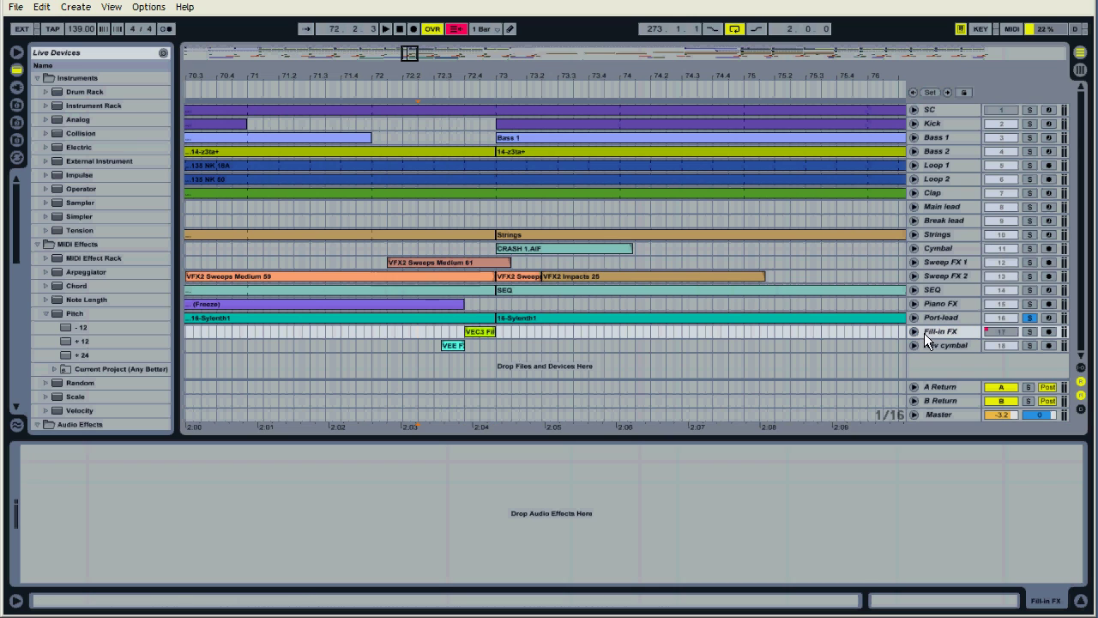
left_click(924, 333)
left_click(914, 332)
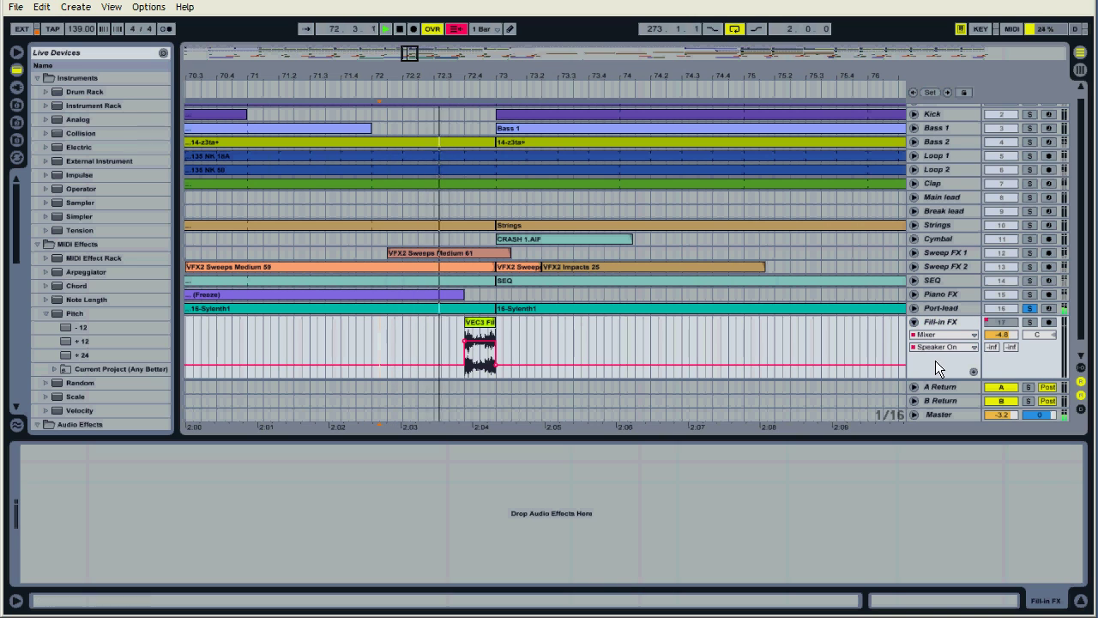
left_click(1029, 322)
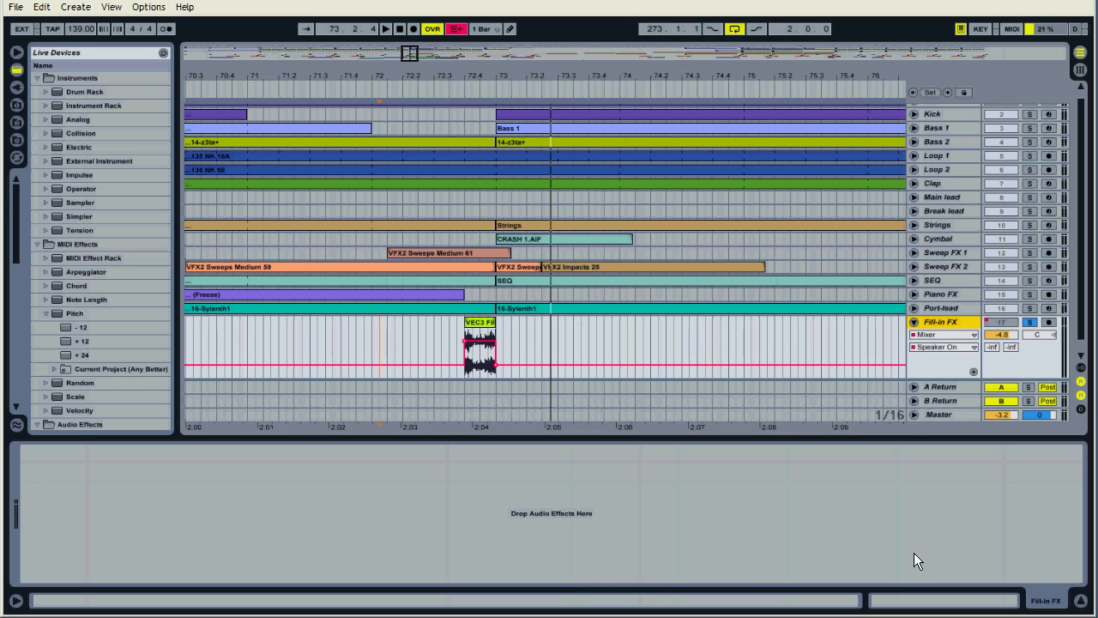
Collapse Fill-in FX, solo Rev cymbal, and play its clip at bar 72.3.
left_click(913, 322)
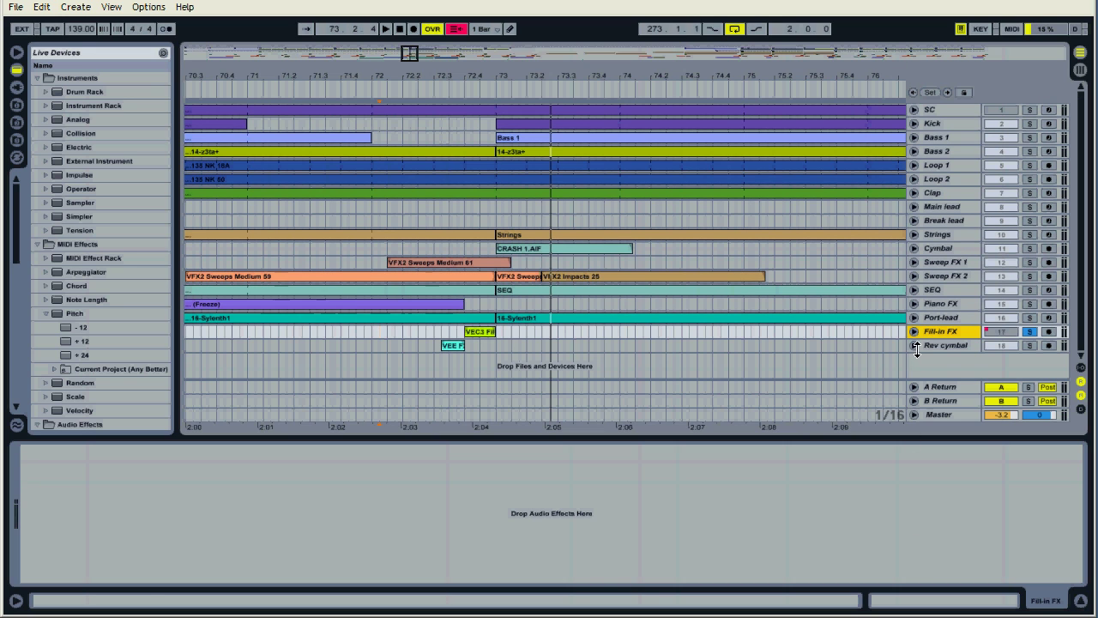
left_click(454, 343)
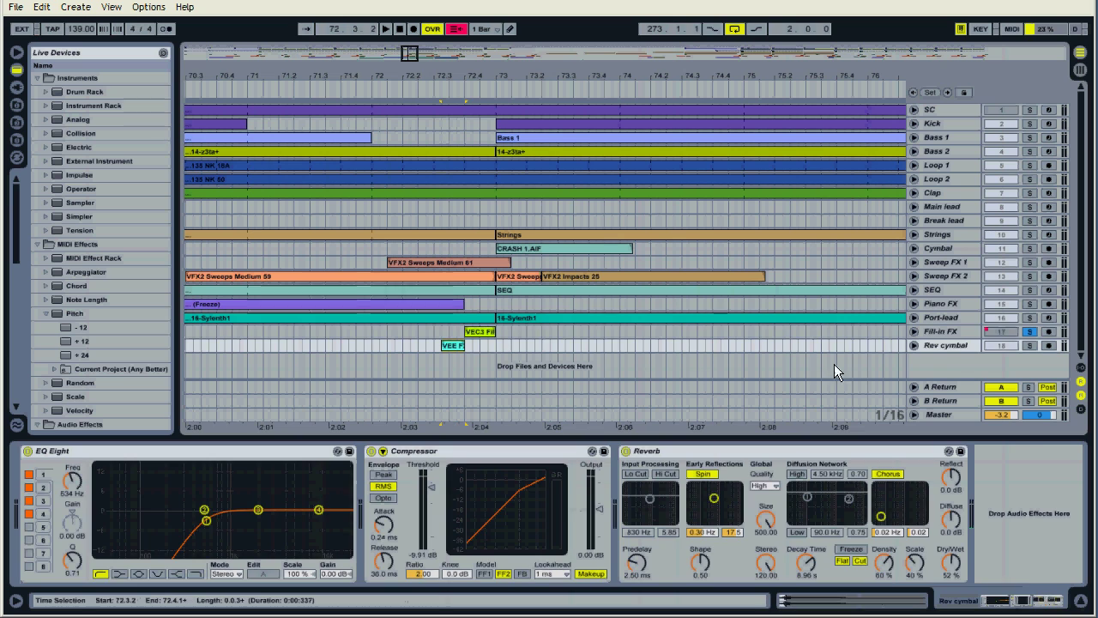
left_click(1033, 349)
key("space")
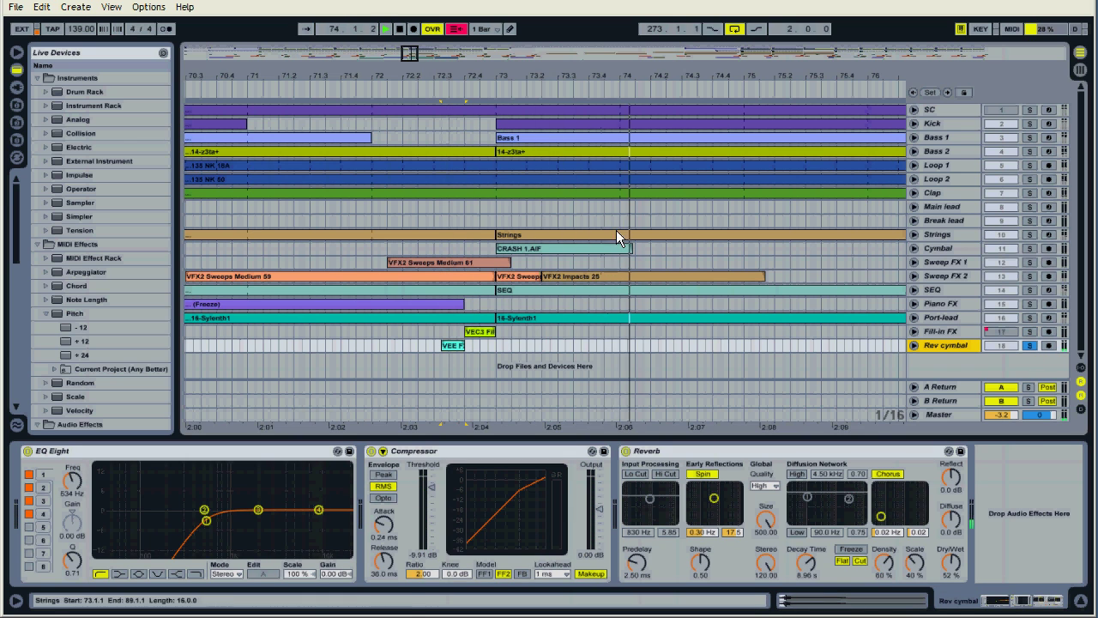
key("space")
Show the whole arrangement, and briefly expand Main lead and Strings to view their notes and Track Volume automation.
left_click_drag(538, 72, 539, 73)
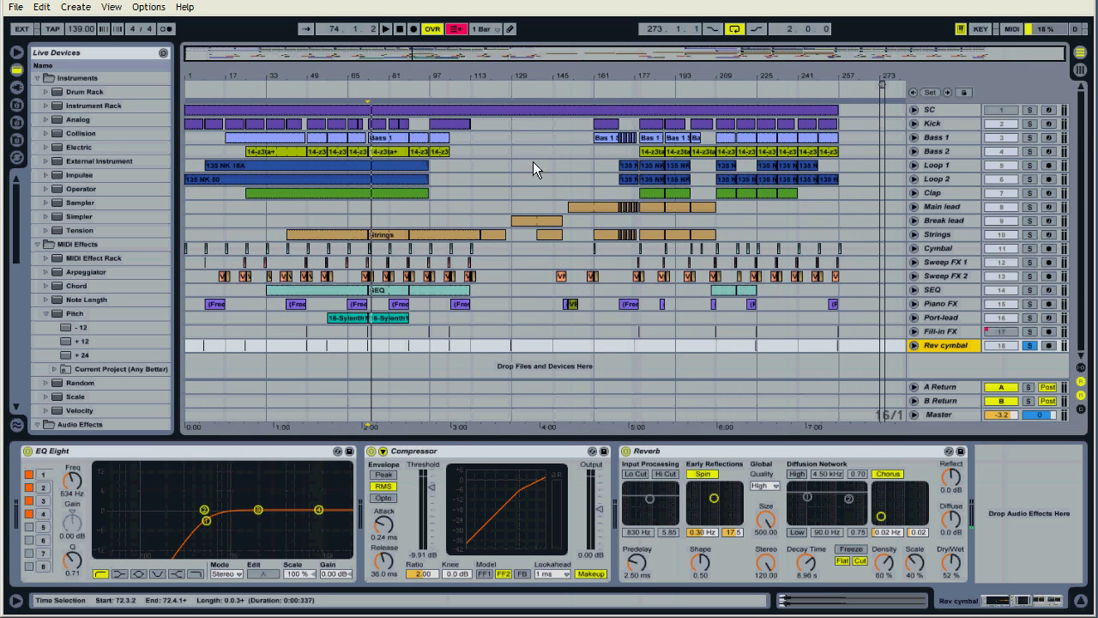
left_click(583, 171)
left_click(913, 206)
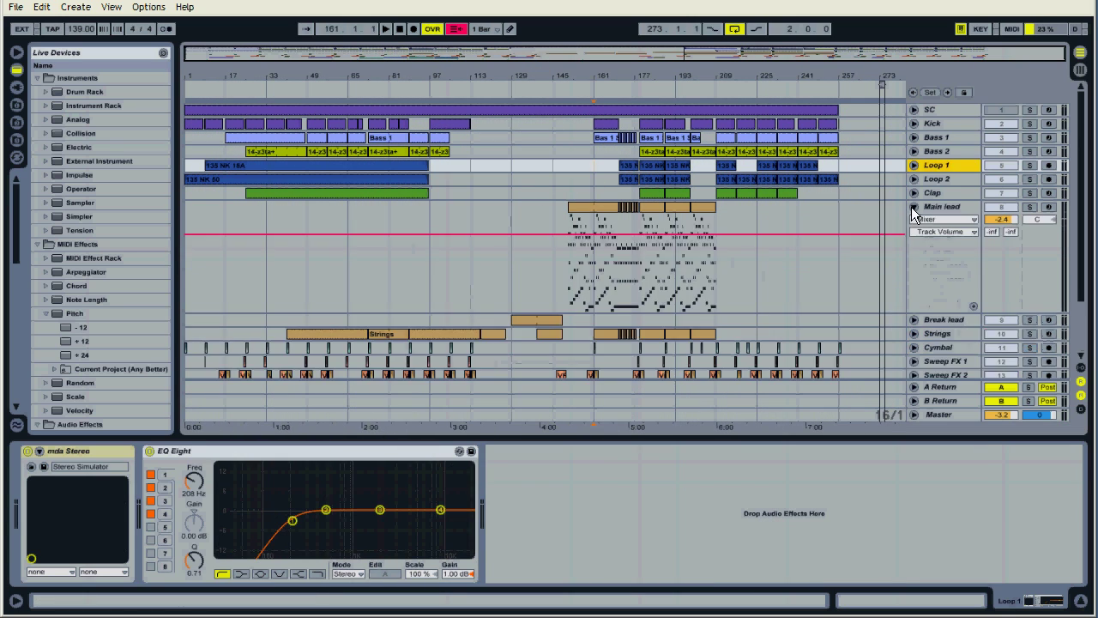
left_click(914, 207)
left_click(914, 235)
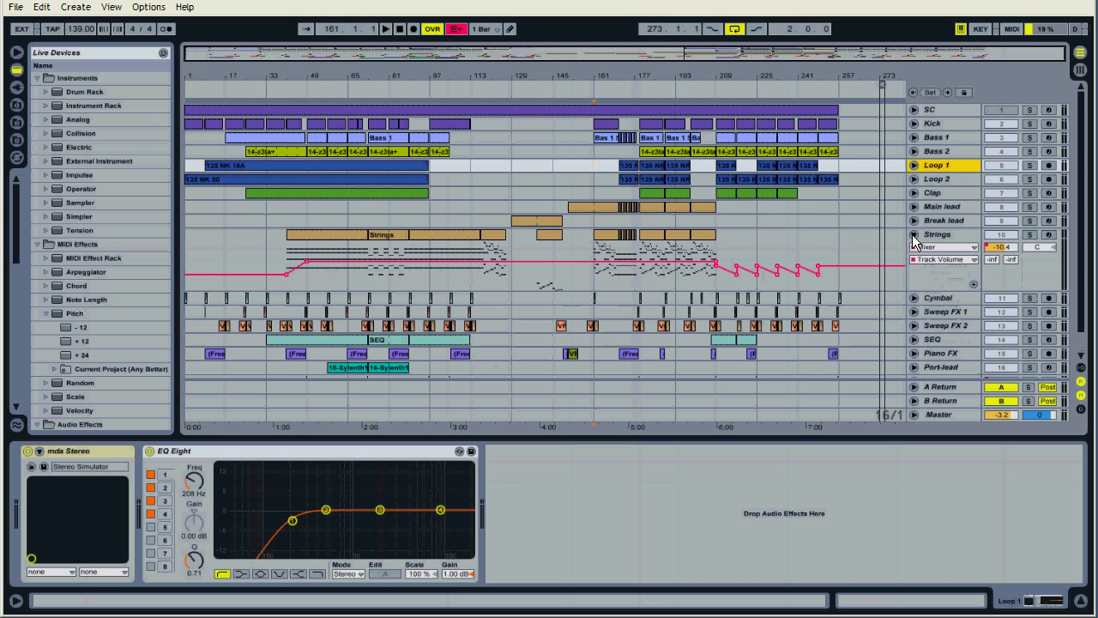
left_click(913, 234)
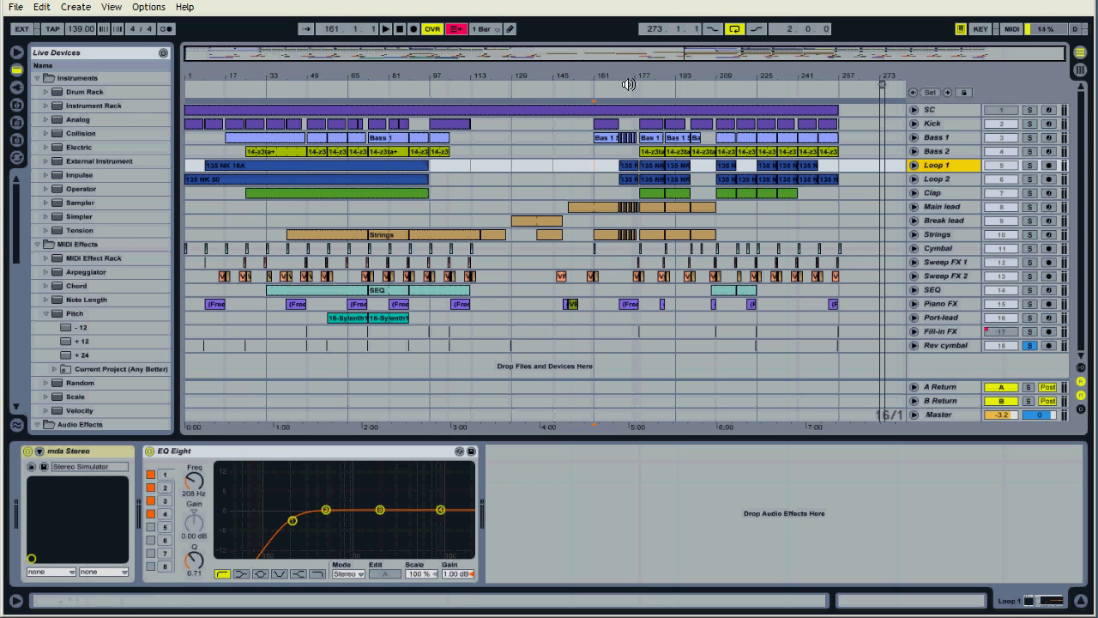
Select the entire arrangement from bar 1 to past bar 257 across all tracks from SC to Rev cymbal.
left_click_drag(634, 70, 634, 70)
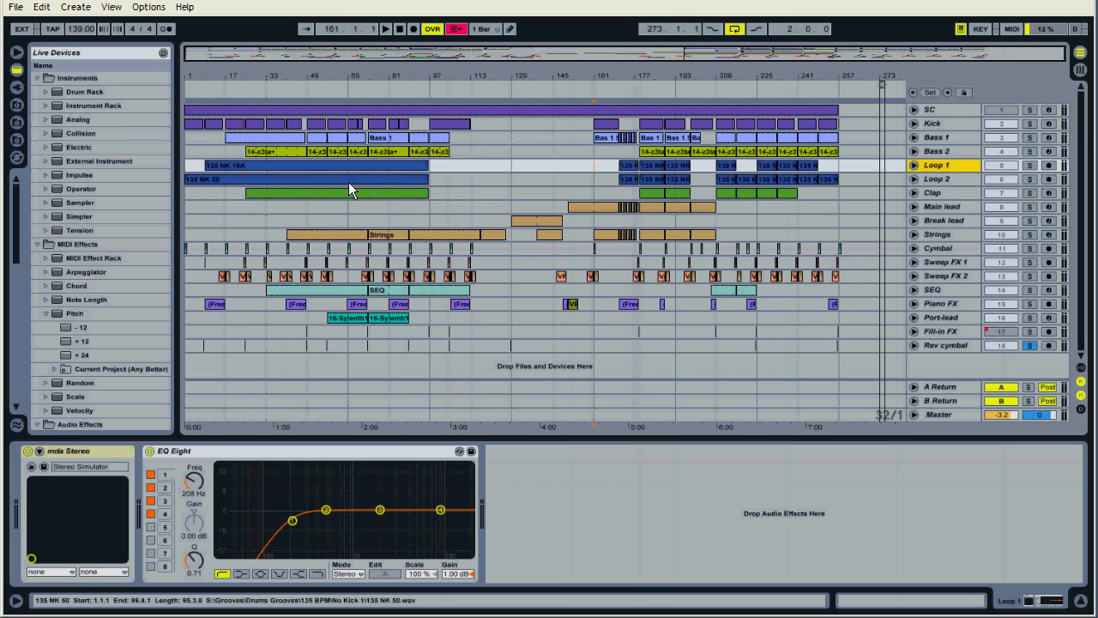
left_click(858, 347)
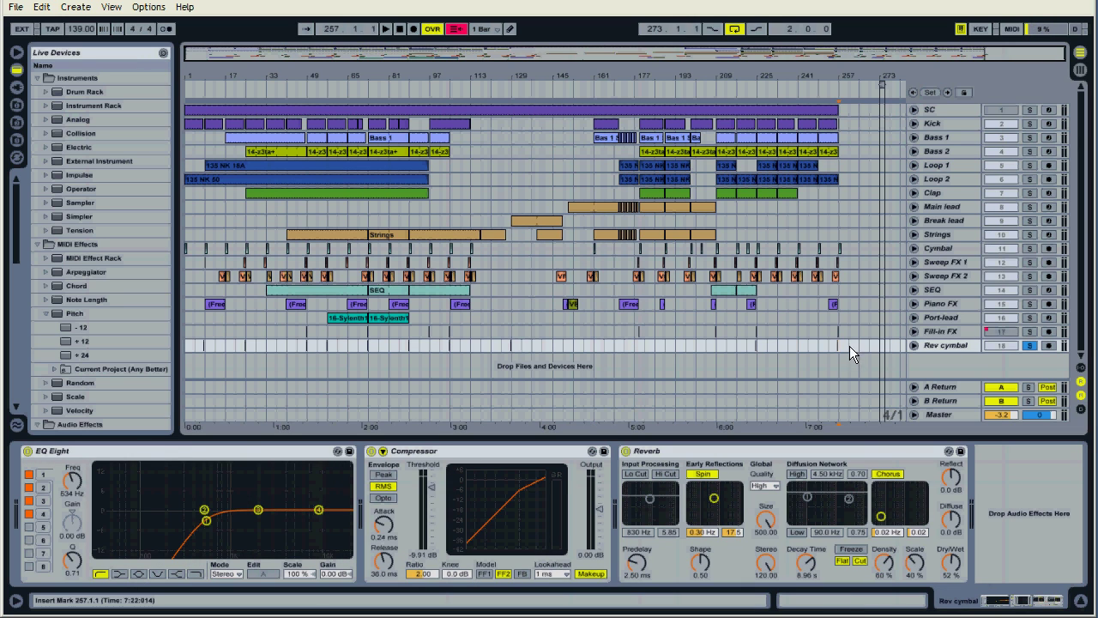
left_click_drag(838, 336, 178, 45)
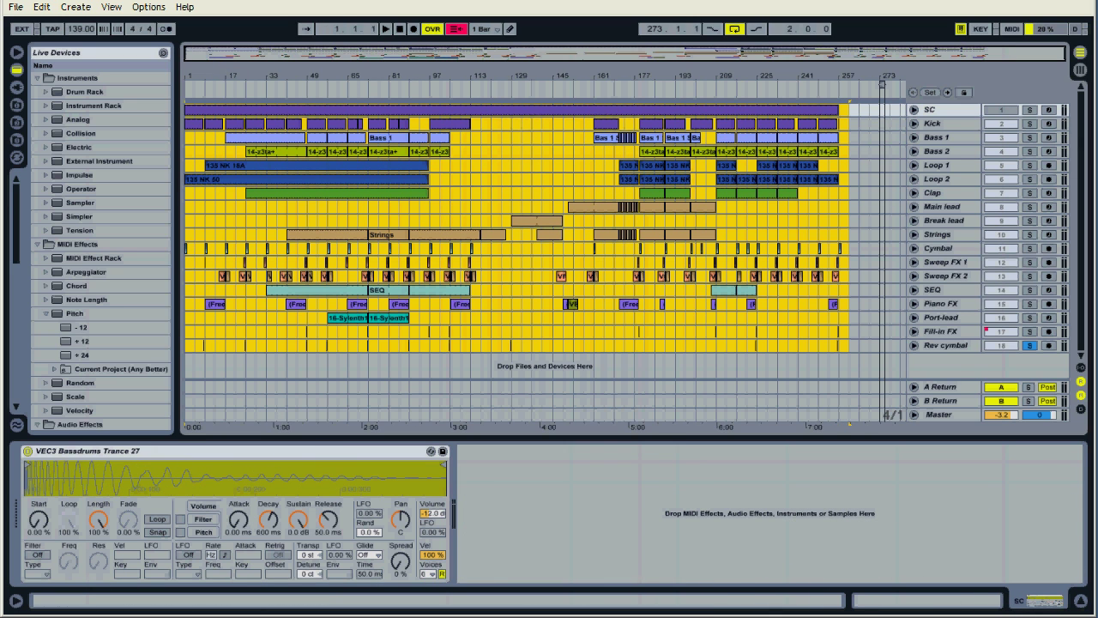